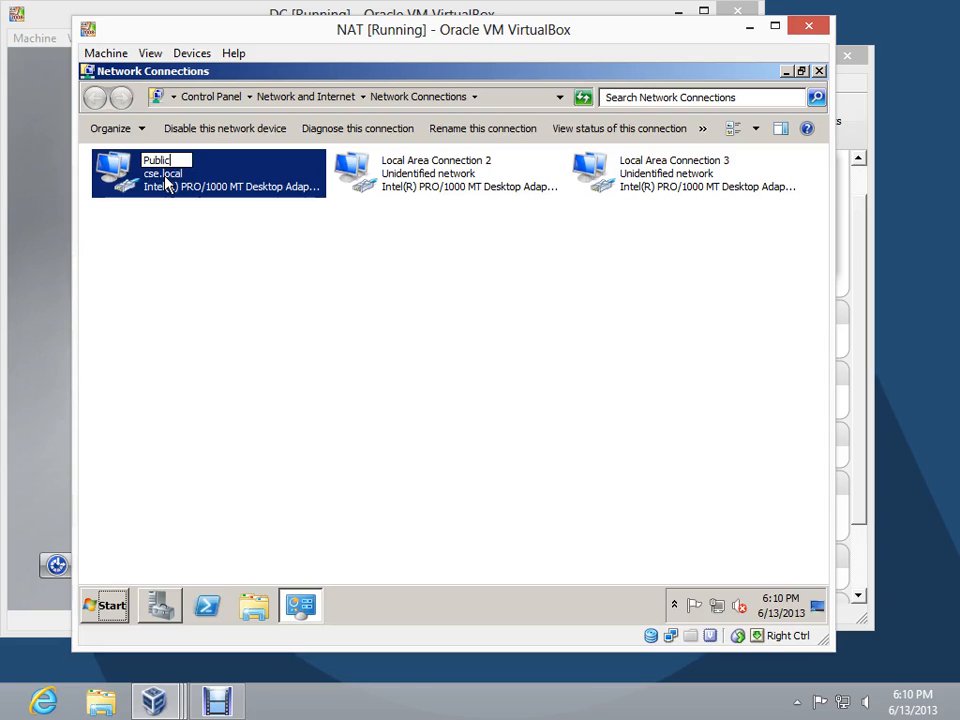
Rename the second network connection Private and the third one DMZ
{"action": "key", "text": "Tab"}
{"action": "type", "text": "Private"}
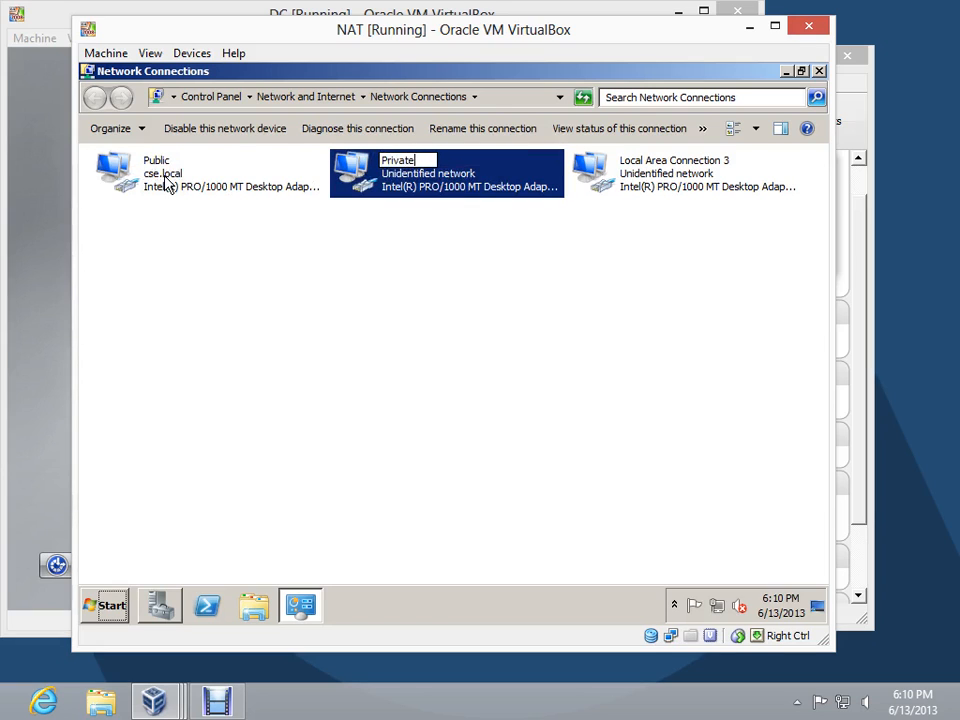
{"action": "key", "text": "Tab"}
{"action": "type", "text": "DMZ"}
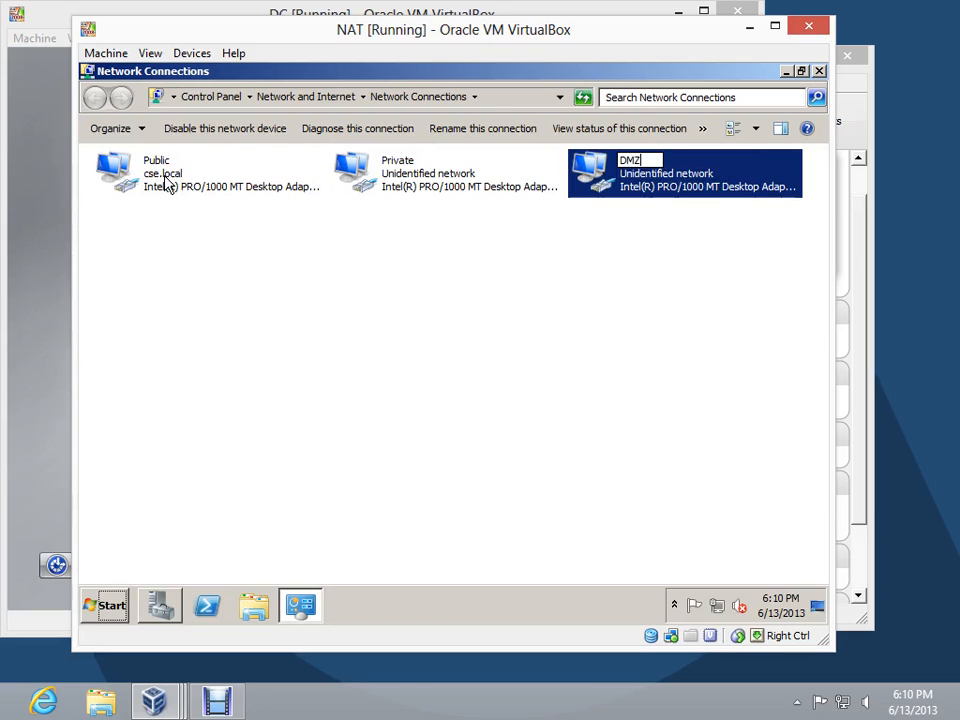
{"action": "key", "text": "Return"}
In the Public connection's IPv4 properties, set the static IP address 10.13.14.1 with subnet mask 255.255.252.0
{"action": "left_click", "coordinate": [162, 177]}
{"action": "right_click", "coordinate": [162, 177]}
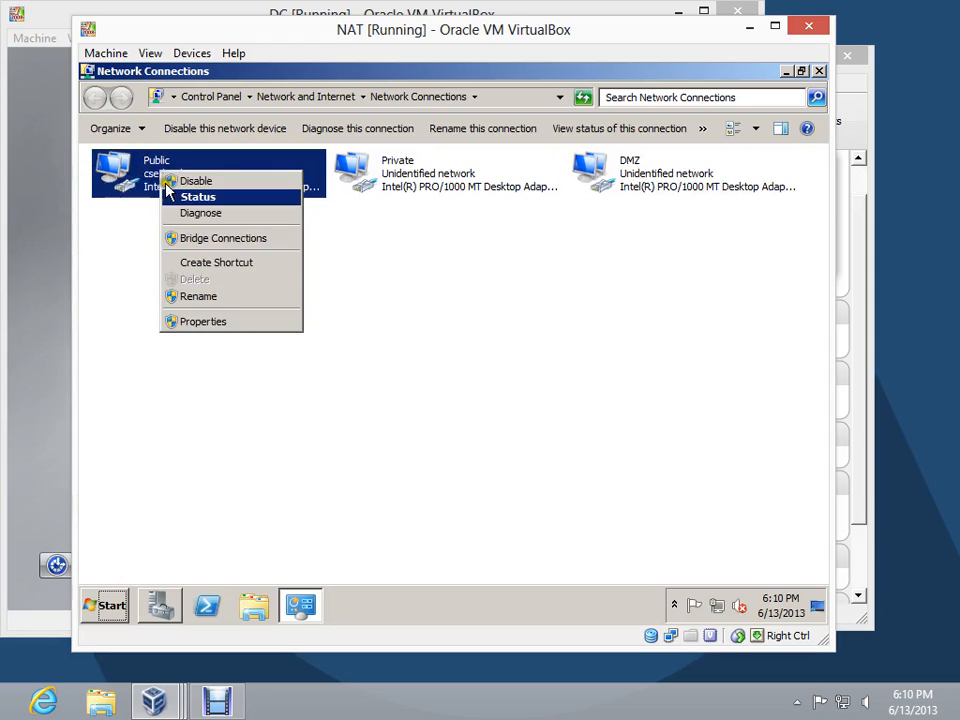
{"action": "left_click", "coordinate": [212, 323]}
{"action": "left_click", "coordinate": [212, 352]}
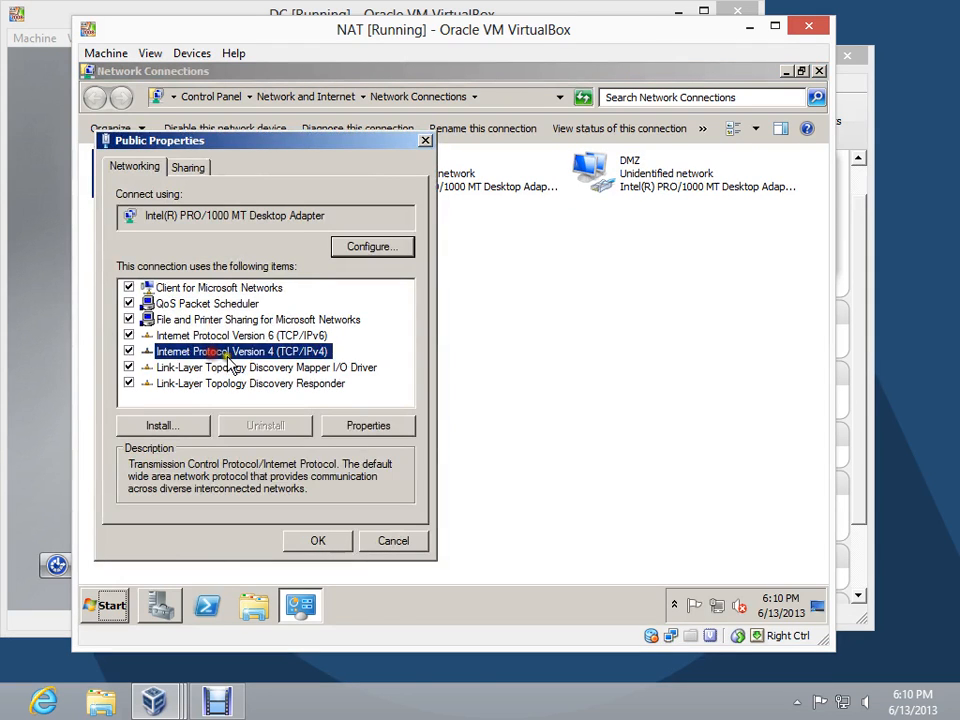
{"action": "left_click", "coordinate": [366, 425]}
{"action": "left_click", "coordinate": [263, 303]}
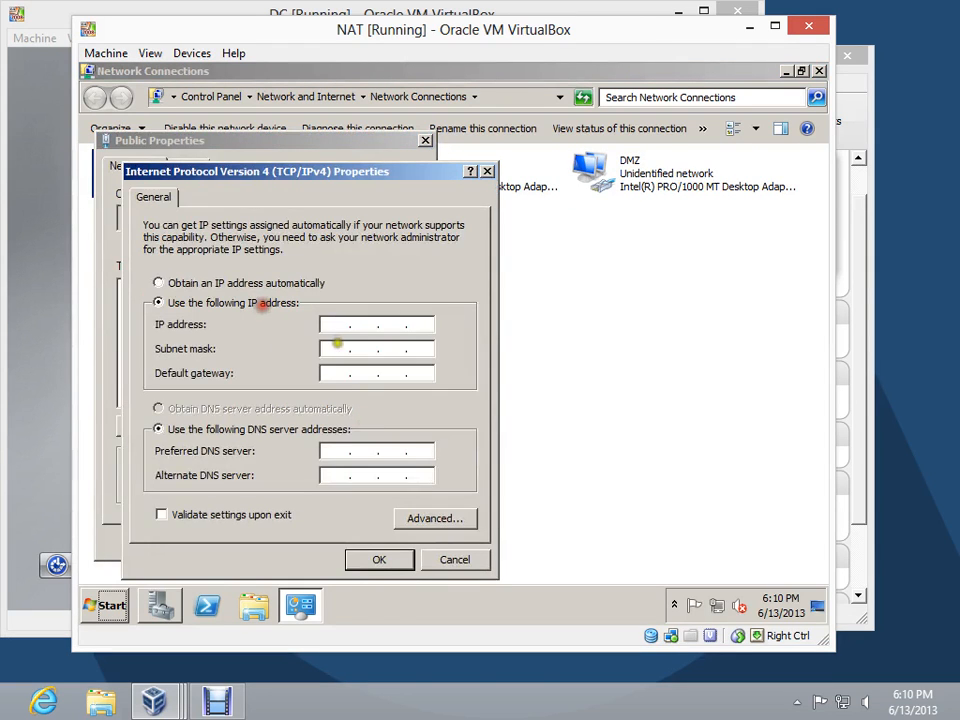
{"action": "left_click", "coordinate": [332, 325]}
{"action": "type", "text": "10.13.14."}
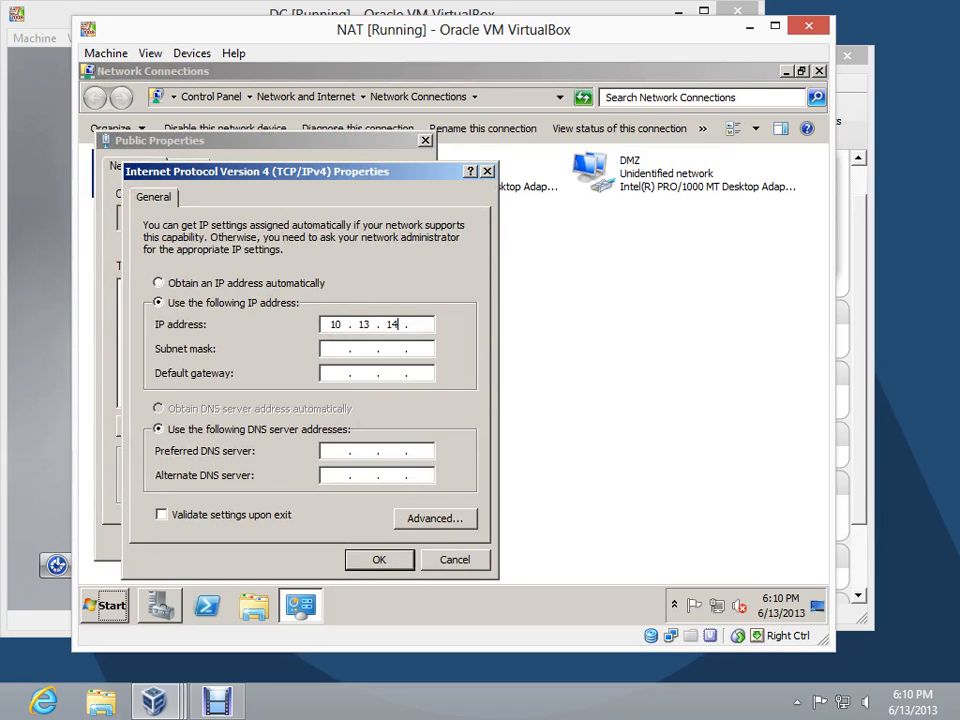
{"action": "type", "text": "1"}
{"action": "key", "text": "Tab"}
{"action": "type", "text": "255 . 255 . 252 . 0"}
Set the Public connection's default gateway to 10.13.12.1 and preferred DNS server to 172.16.0.2, and save its properties
{"action": "key", "text": "Tab"}
{"action": "type", "text": "10 . 13 . 12 "}
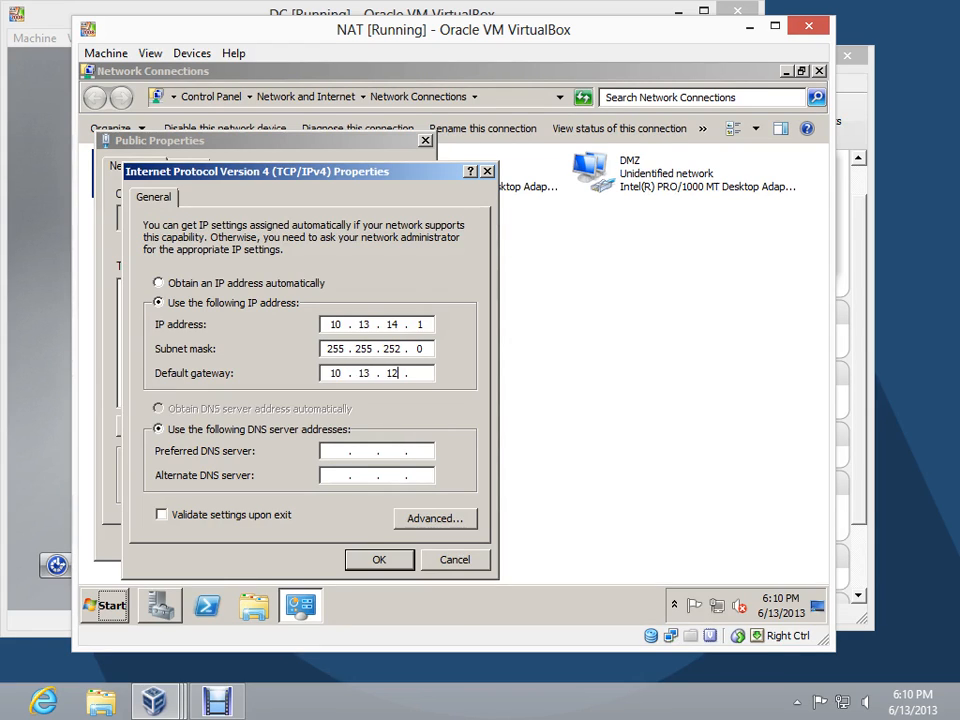
{"action": "type", "text": ". 1"}
{"action": "key", "text": "Tab"}
{"action": "key", "text": "Tab"}
{"action": "type", "text": "172 . 16 . 0 . 2"}
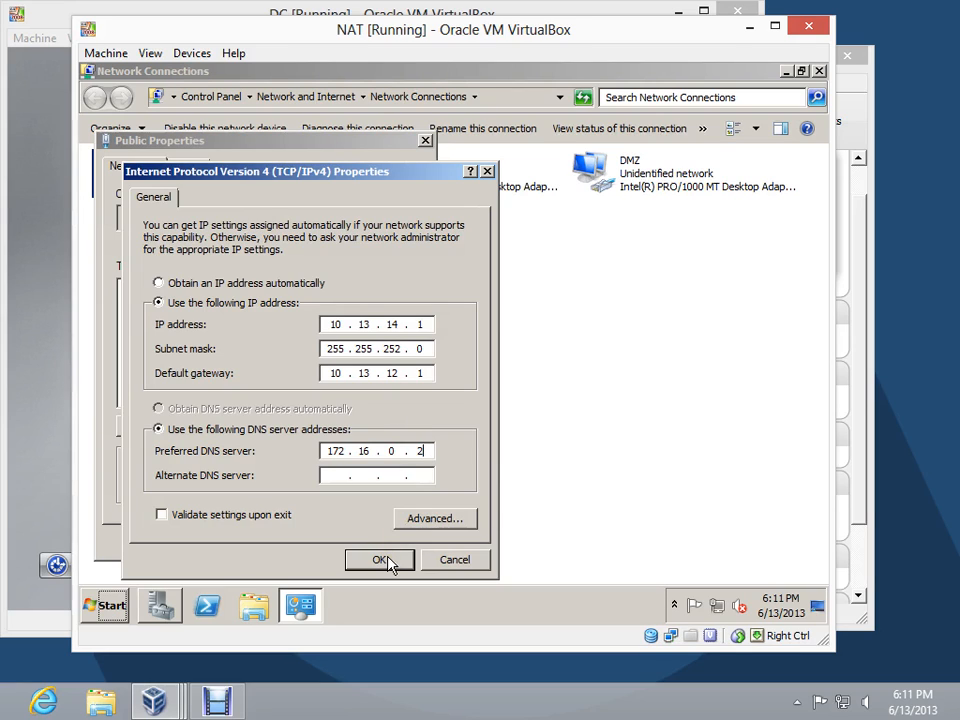
{"action": "double_click", "coordinate": [413, 325]}
{"action": "left_click", "coordinate": [378, 560]}
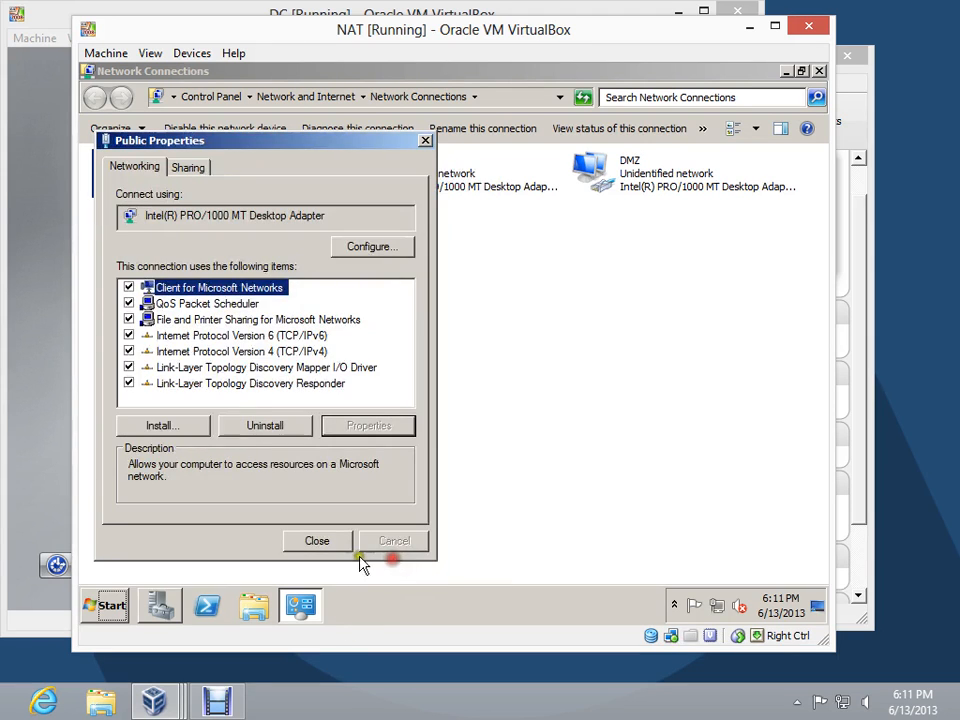
{"action": "left_click", "coordinate": [330, 541]}
In the Private connection's IPv4 properties, set the static IP address 172.16.0.1 with subnet mask 255.255.128.0
{"action": "right_click", "coordinate": [405, 168]}
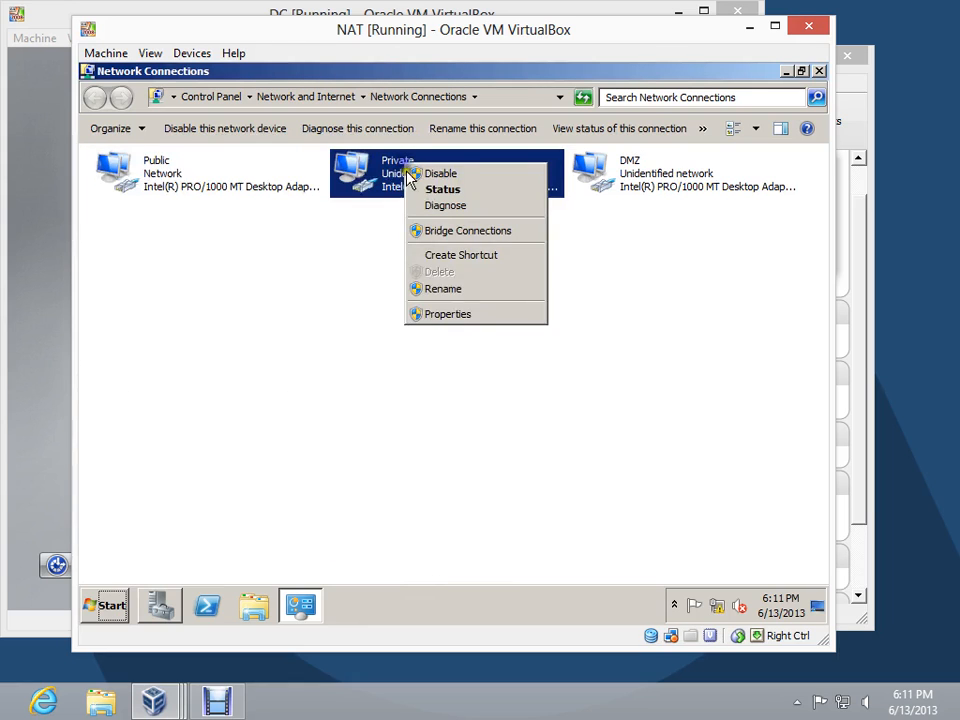
{"action": "left_click", "coordinate": [467, 315]}
{"action": "left_click", "coordinate": [358, 352]}
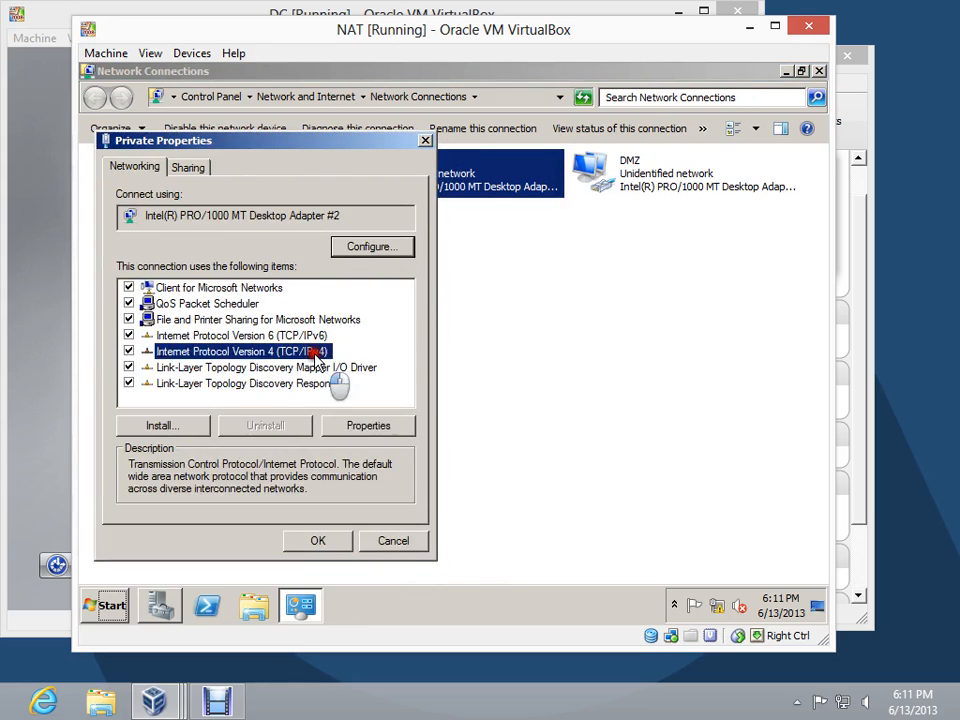
{"action": "left_click", "coordinate": [369, 425]}
{"action": "left_click", "coordinate": [270, 303]}
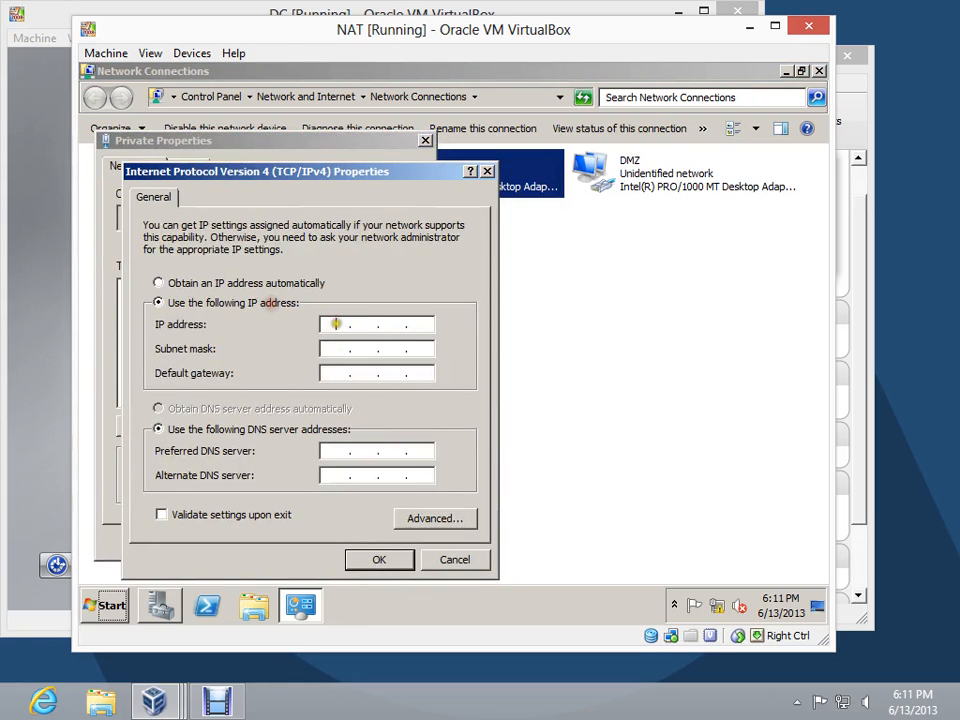
{"action": "left_click", "coordinate": [340, 324]}
{"action": "type", "text": "172 . 16 . 0 . 1"}
{"action": "key", "text": "Tab"}
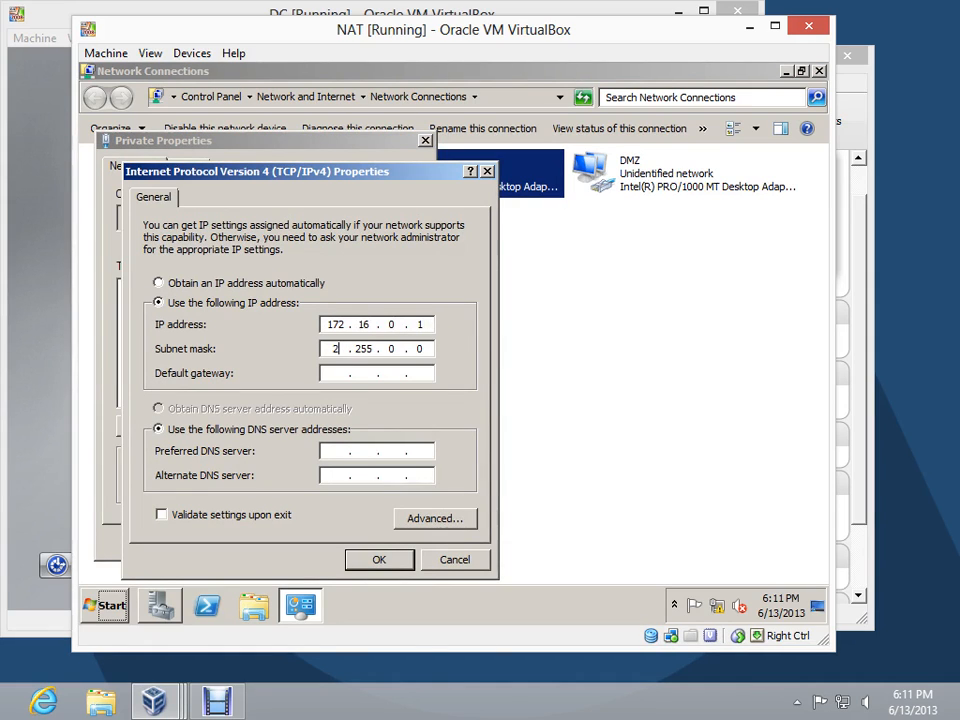
{"action": "type", "text": "255 . 255 . 128"}
Set the Private connection's preferred DNS server to 172.16.0.2 without a default gateway, and save its properties
{"action": "key", "text": "Tab"}
{"action": "key", "text": "Tab"}
{"action": "key", "text": "Tab"}
{"action": "type", "text": "172 . 16 . 0 . 2"}
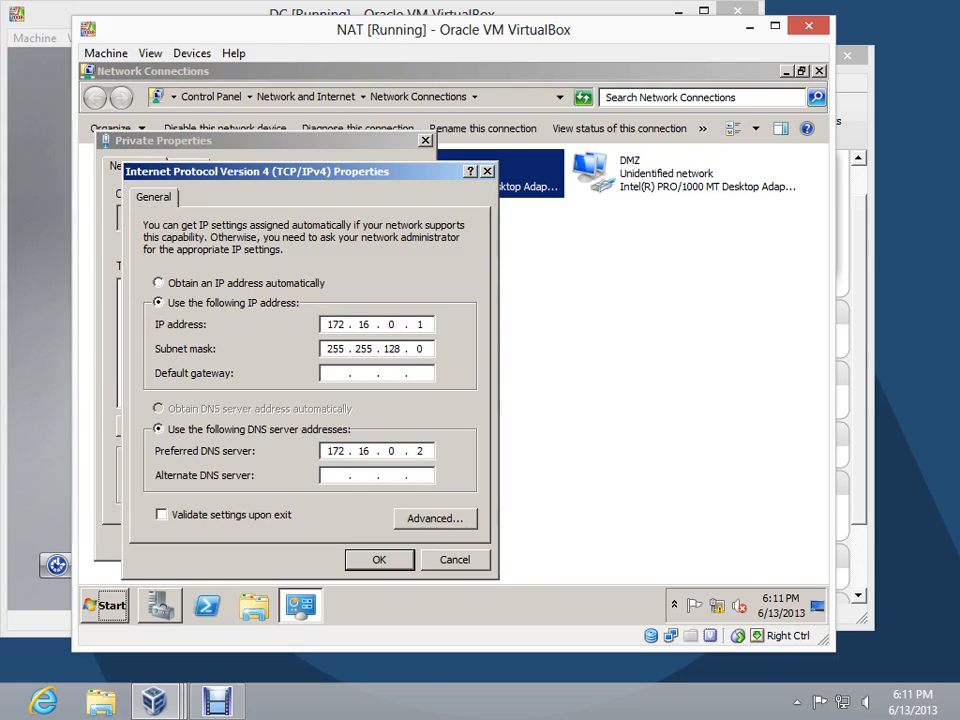
{"action": "left_click", "coordinate": [366, 558]}
{"action": "left_click", "coordinate": [366, 560]}
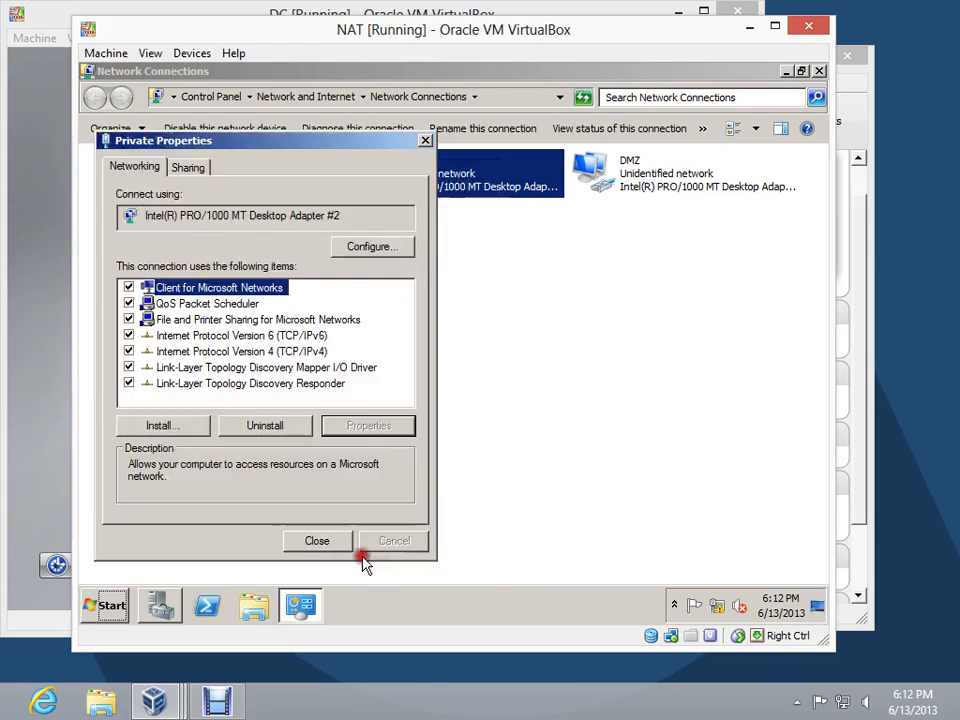
{"action": "left_click", "coordinate": [347, 541]}
In the DMZ connection's IPv4 properties, set the static IP address 172.16.128.1 with subnet mask 255.255.128.0
{"action": "right_click", "coordinate": [639, 164]}
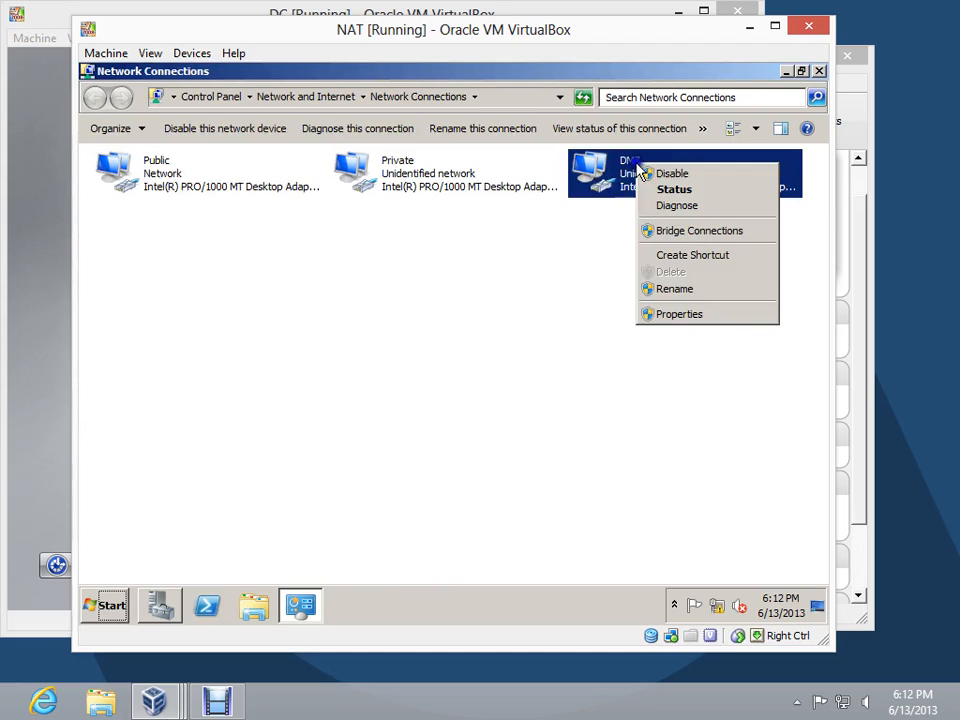
{"action": "left_click", "coordinate": [679, 314]}
{"action": "left_click", "coordinate": [285, 351]}
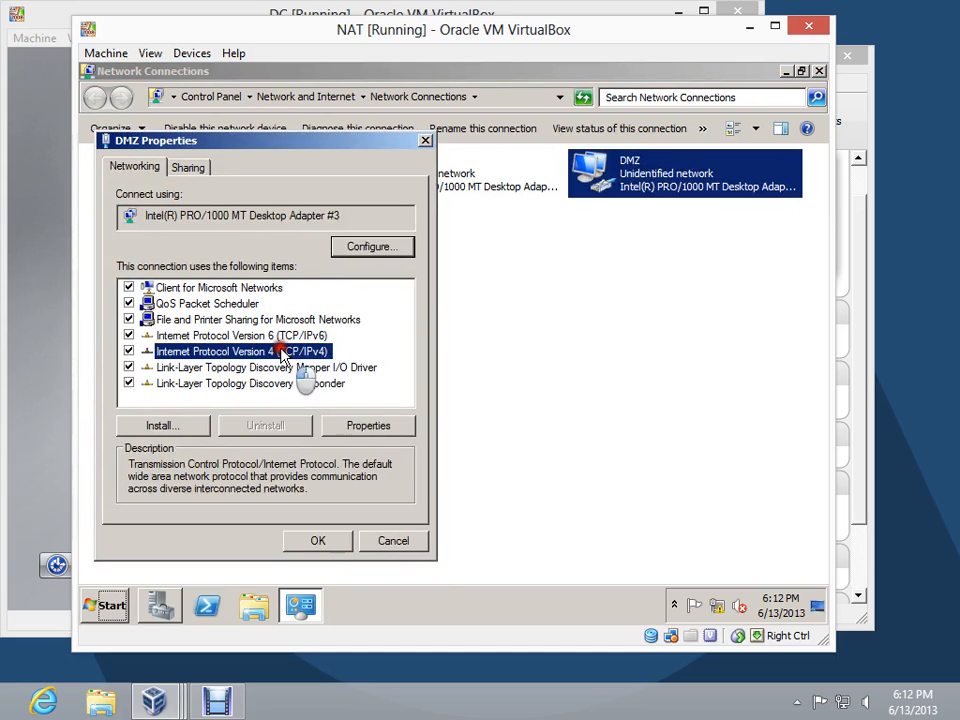
{"action": "left_click", "coordinate": [368, 426]}
{"action": "left_click", "coordinate": [232, 301]}
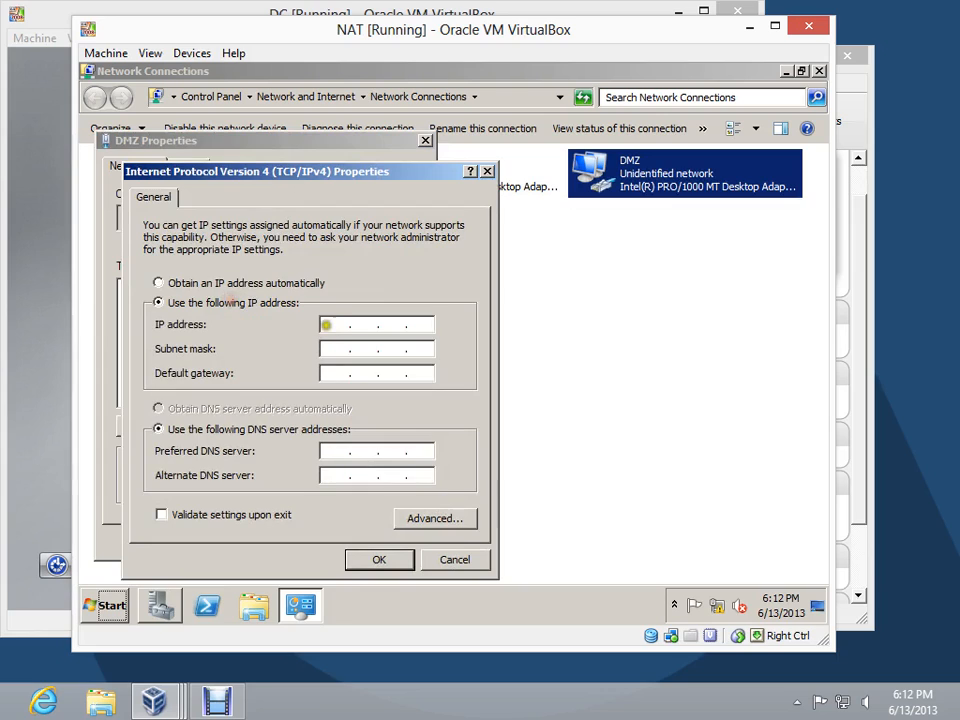
{"action": "left_click", "coordinate": [328, 324]}
{"action": "type", "text": "172 . 16 . 128 ."}
{"action": "key", "text": "Tab"}
{"action": "type", "text": "255 . 2"}
{"action": "type", "text": "55 . 128"}
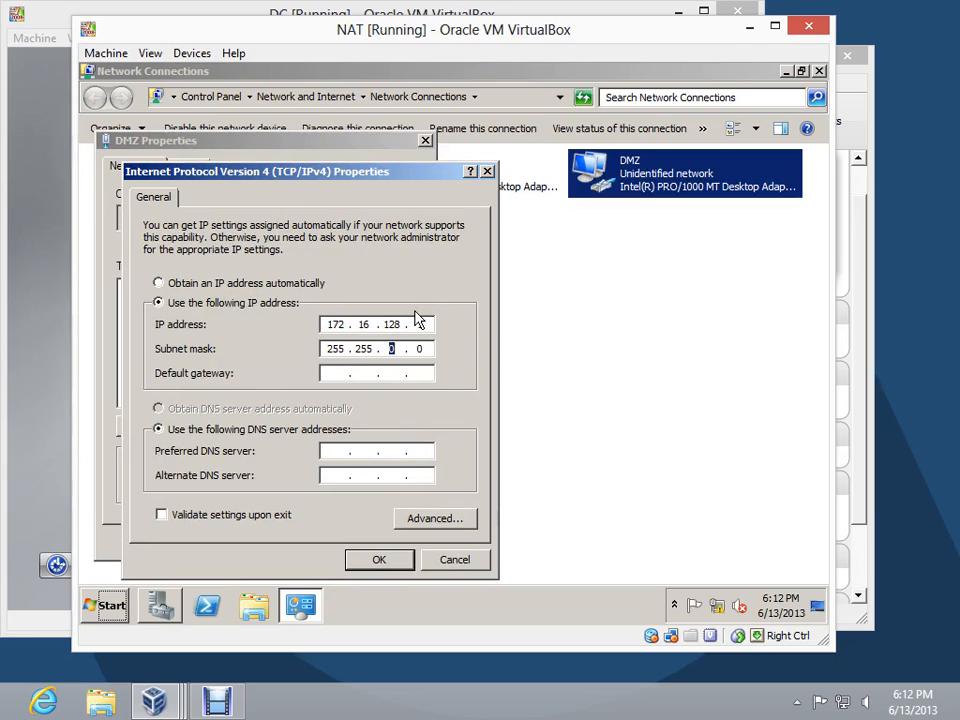
Set the DMZ connection's preferred DNS server to 172.16.0.2 without a gateway, save it, and close Network Connections
{"action": "key", "text": "Tab"}
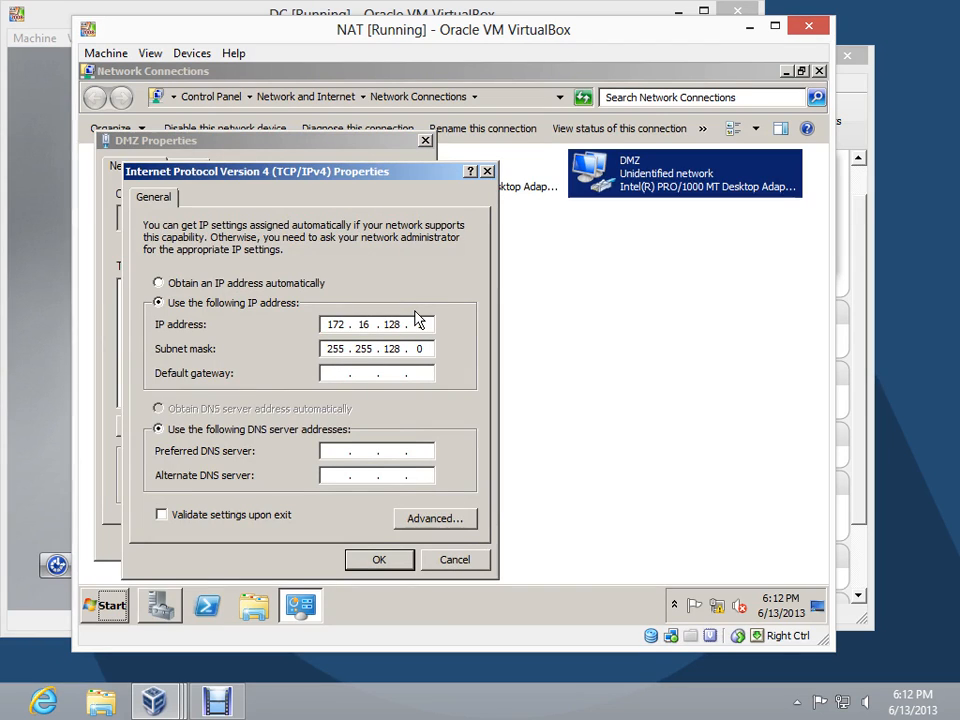
{"action": "key", "text": "Tab"}
{"action": "key", "text": "Tab"}
{"action": "type", "text": "172 . 16 . 0 . 2"}
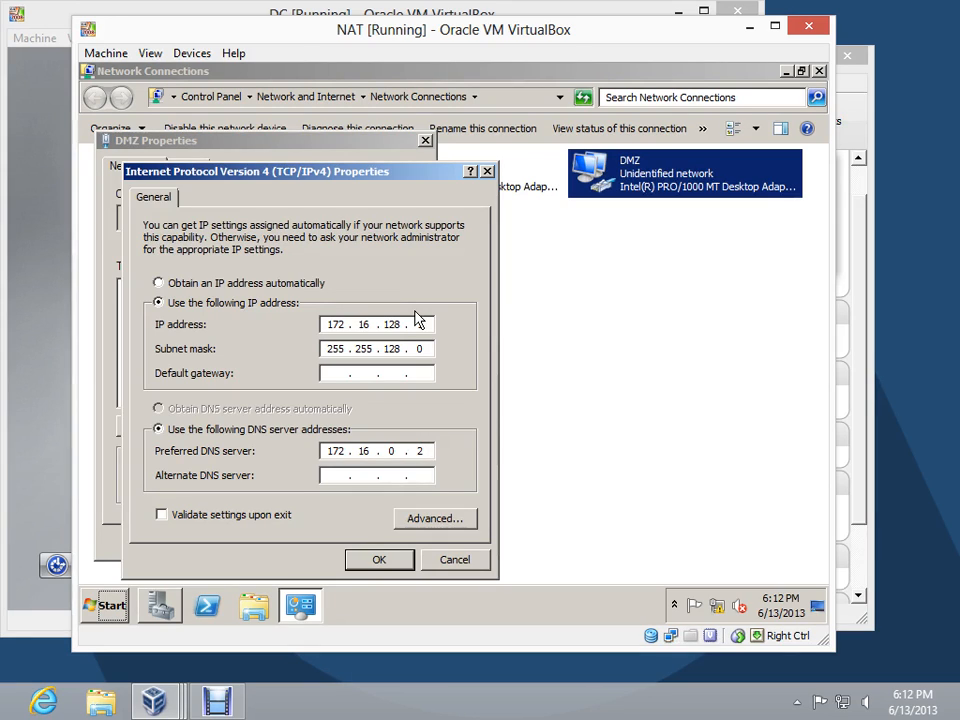
{"action": "left_click", "coordinate": [379, 561]}
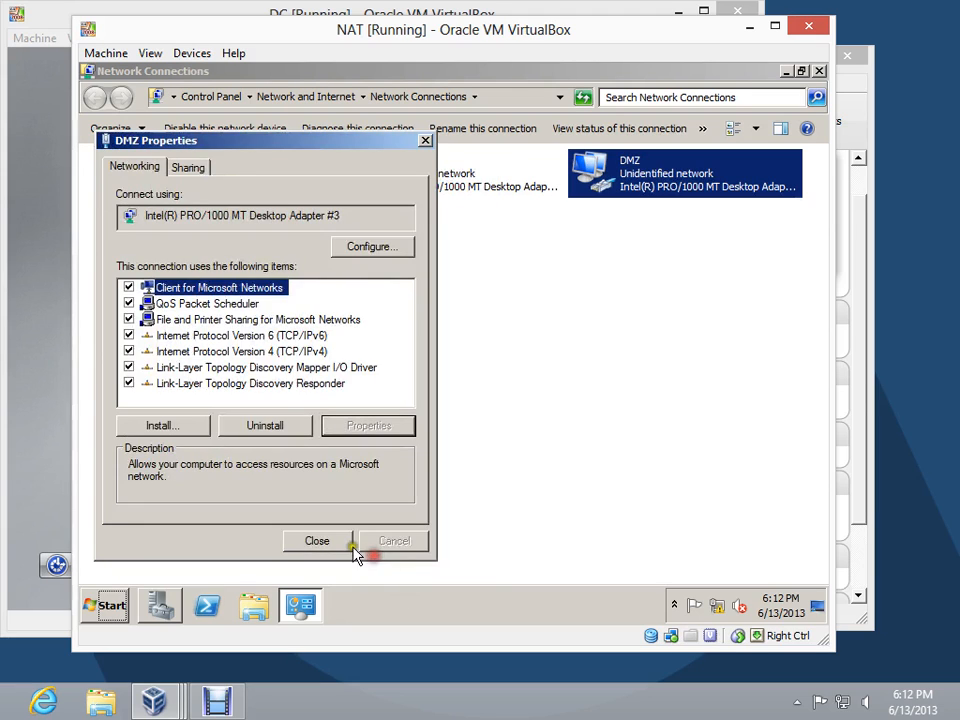
{"action": "left_click", "coordinate": [330, 537]}
{"action": "left_click", "coordinate": [818, 70]}
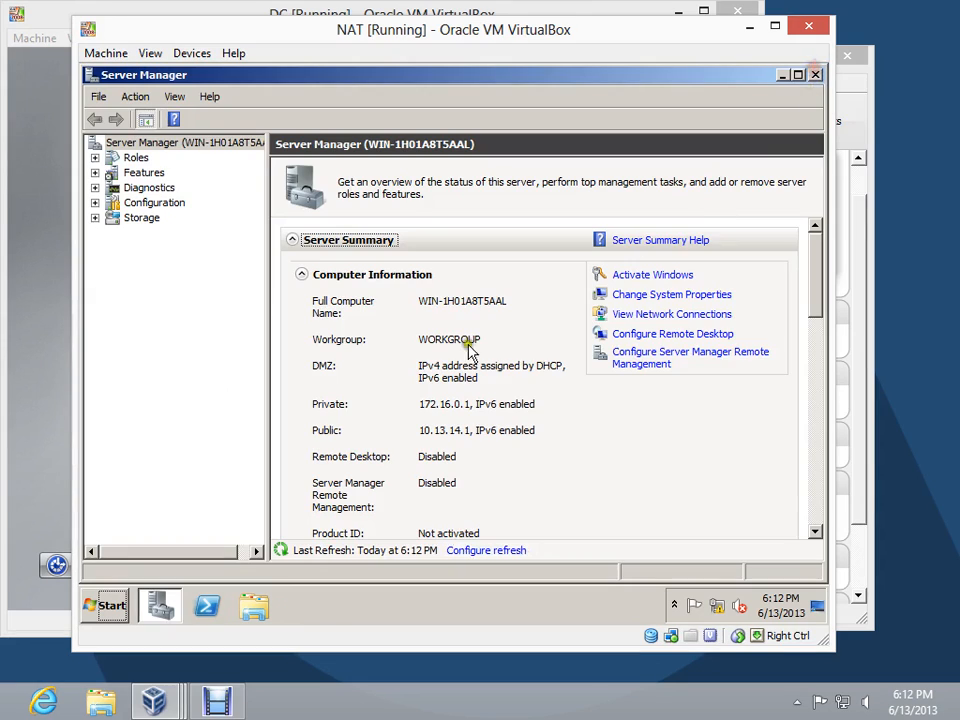
Rename the server CS01-VM1 in the system properties, keeping it in its workgroup, and restart it to apply the name
{"action": "left_click", "coordinate": [661, 295]}
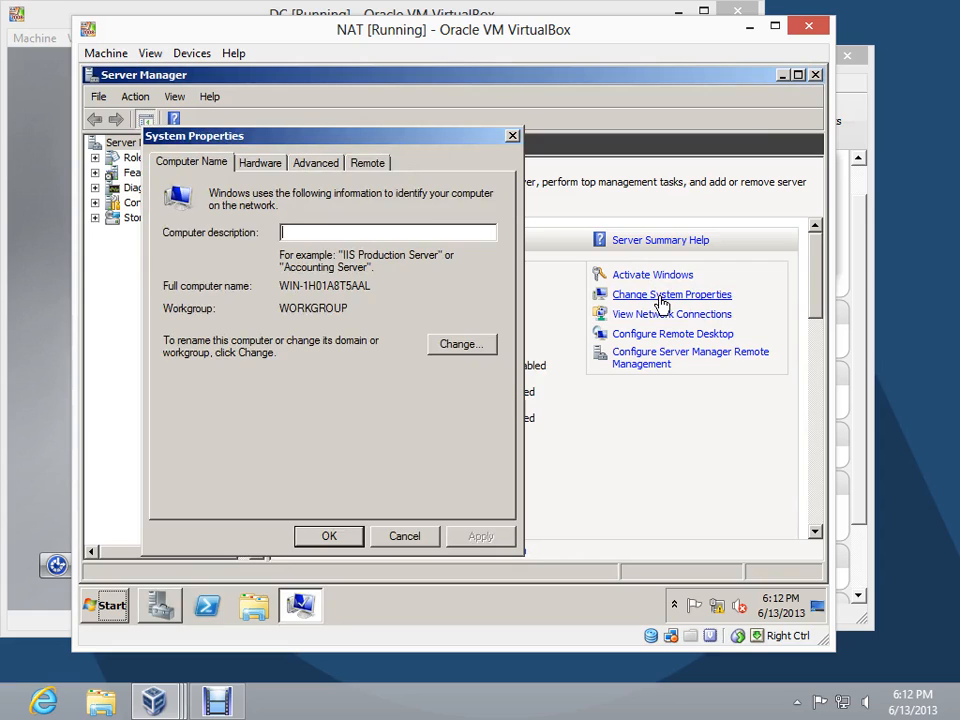
{"action": "left_click", "coordinate": [446, 341]}
{"action": "left_click_drag", "start_coordinate": [310, 260], "coordinate": [80, 247]}
{"action": "type", "text": "C"}
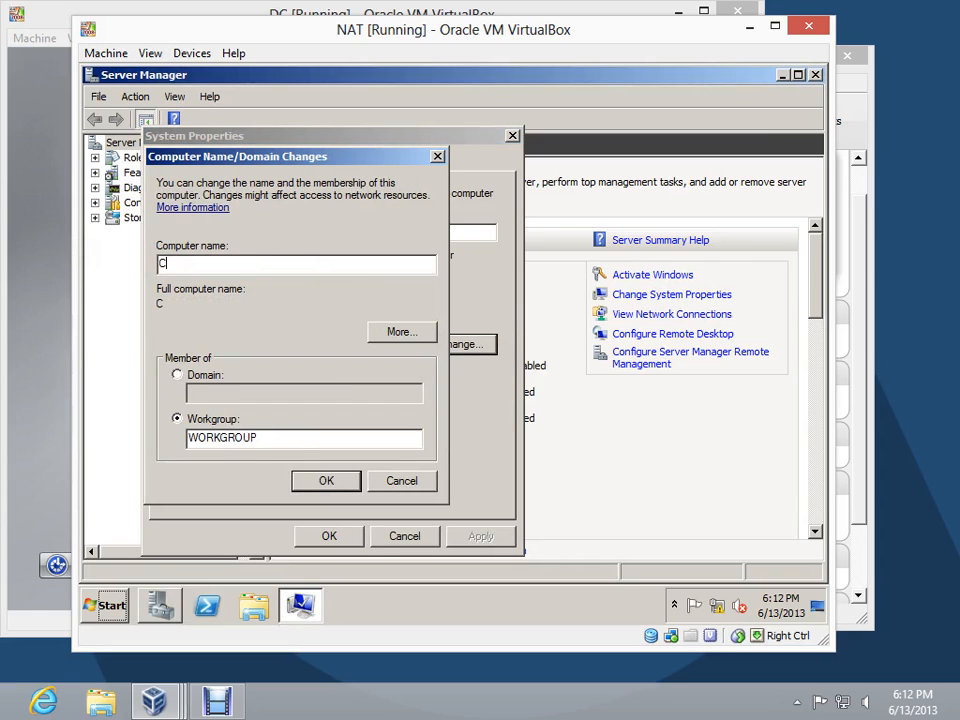
{"action": "type", "text": "S01-VM1"}
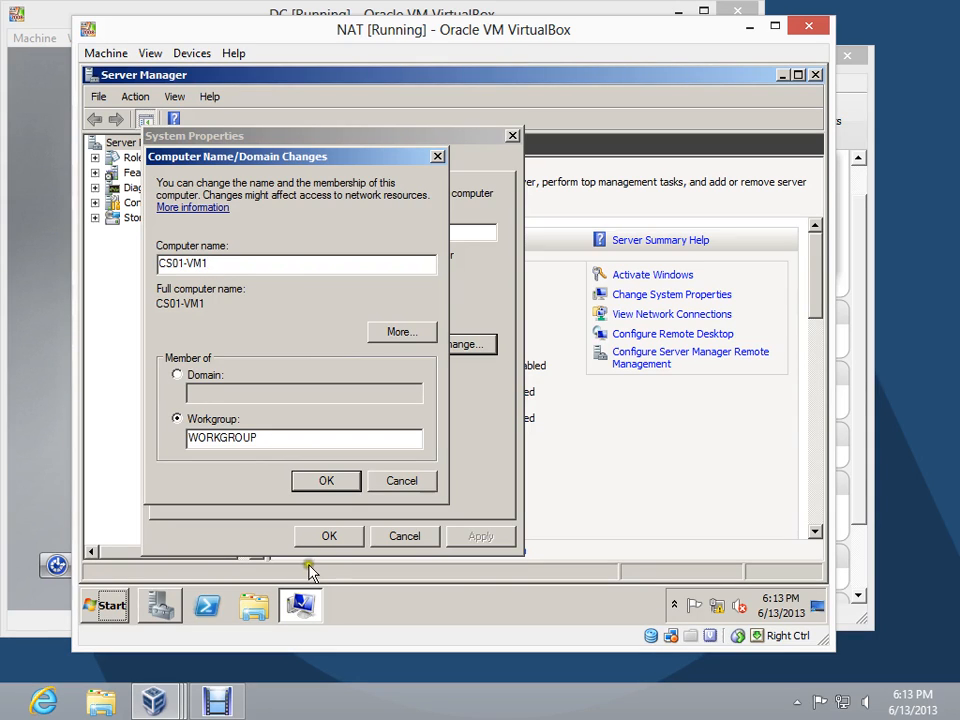
{"action": "left_click", "coordinate": [326, 482]}
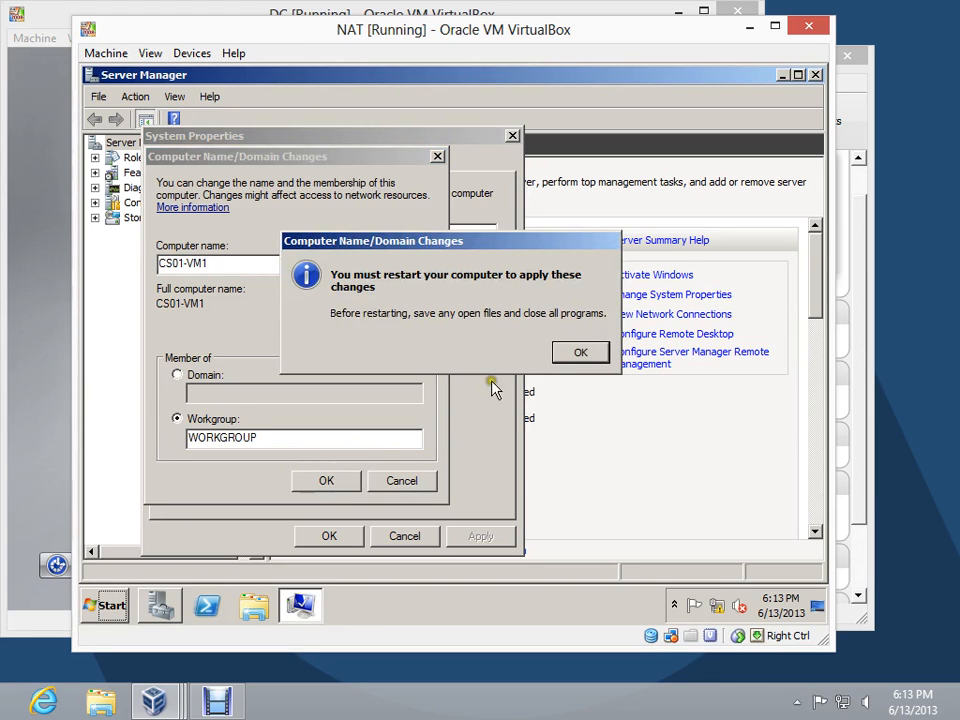
{"action": "left_click", "coordinate": [566, 355]}
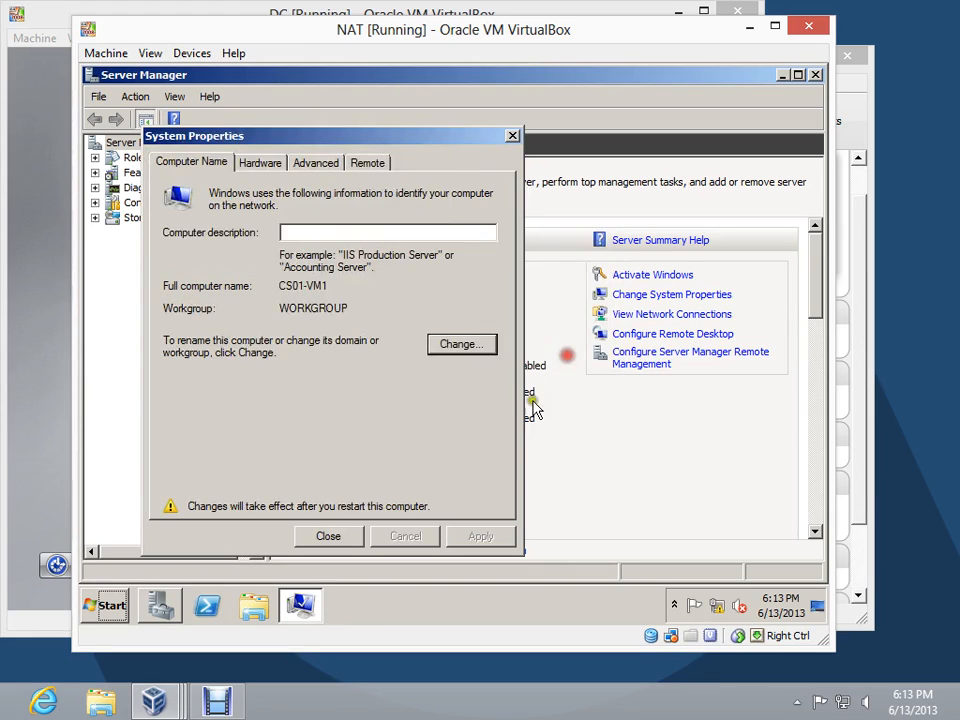
{"action": "left_click", "coordinate": [334, 537]}
{"action": "left_click", "coordinate": [492, 349]}
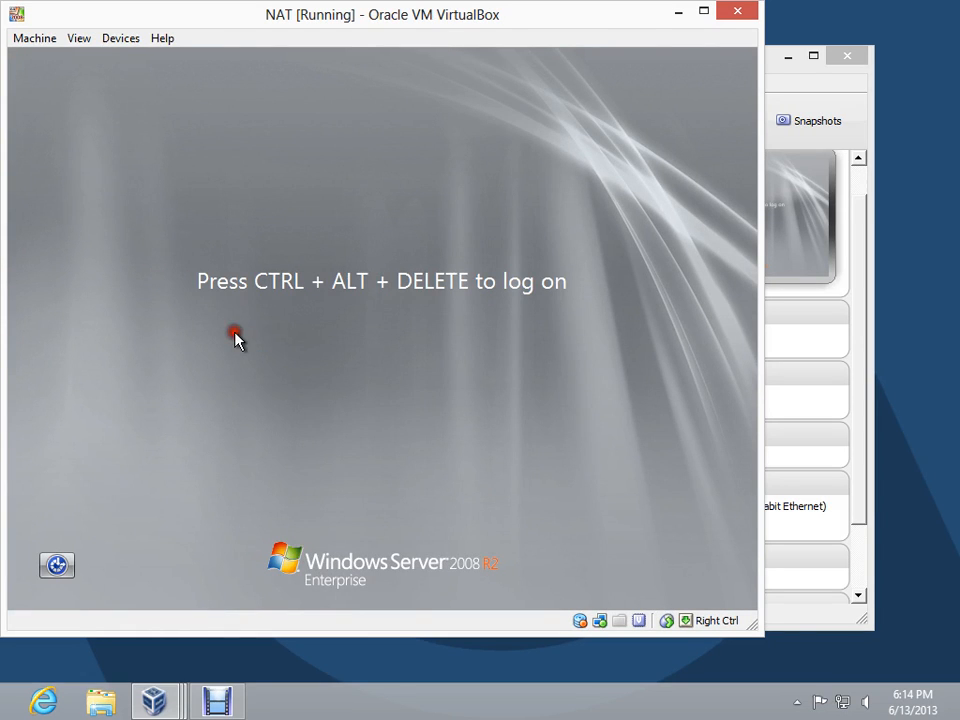
Log on to the restarted NAT server as Administrator by entering the account password
{"action": "key", "text": "ctrl+alt+Delete"}
{"action": "type", "text": "•••"}
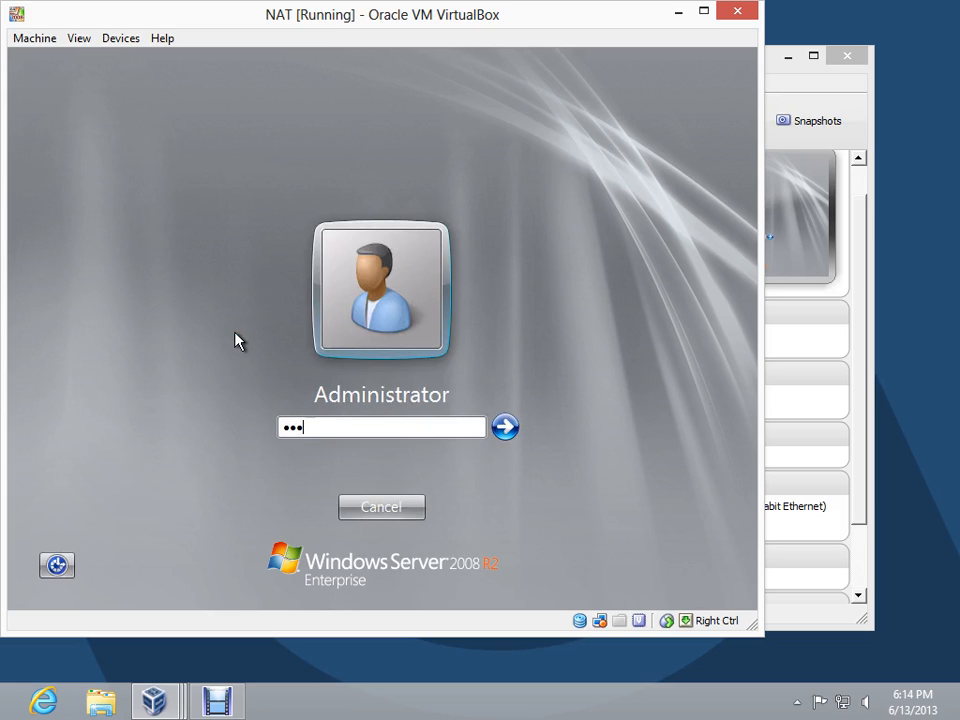
{"action": "type", "text": "•••••"}
{"action": "key", "text": "Return"}
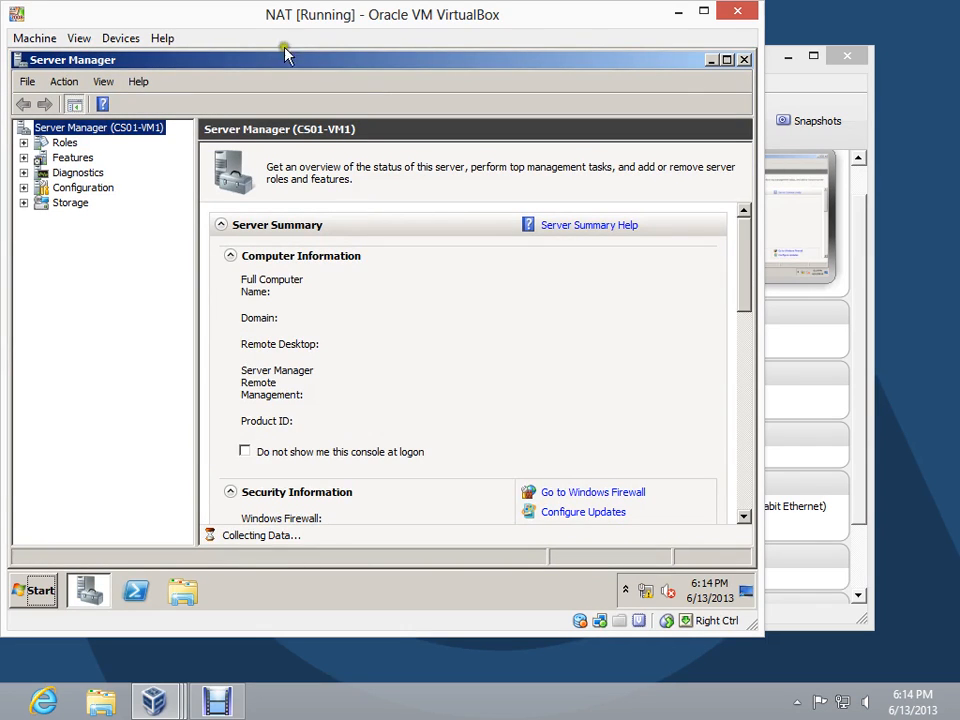
Switch to Oracle VM VirtualBox Manager and start the EDNS virtual machine
{"action": "left_click_drag", "start_coordinate": [288, 15], "coordinate": [320, 18]}
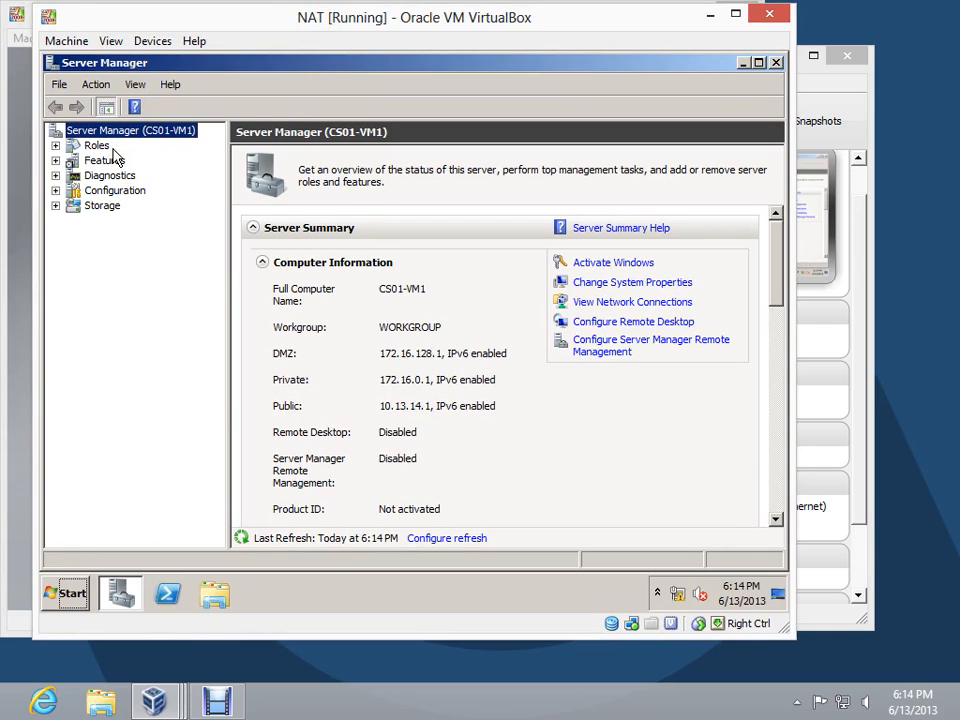
{"action": "mouse_move", "coordinate": [150, 698]}
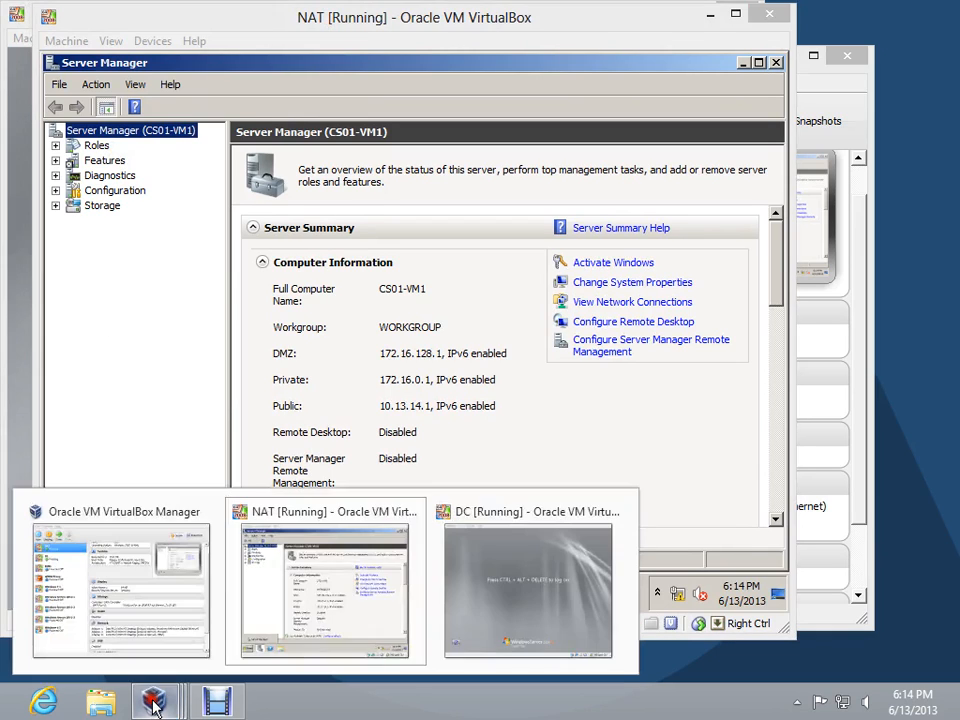
{"action": "left_click", "coordinate": [205, 592]}
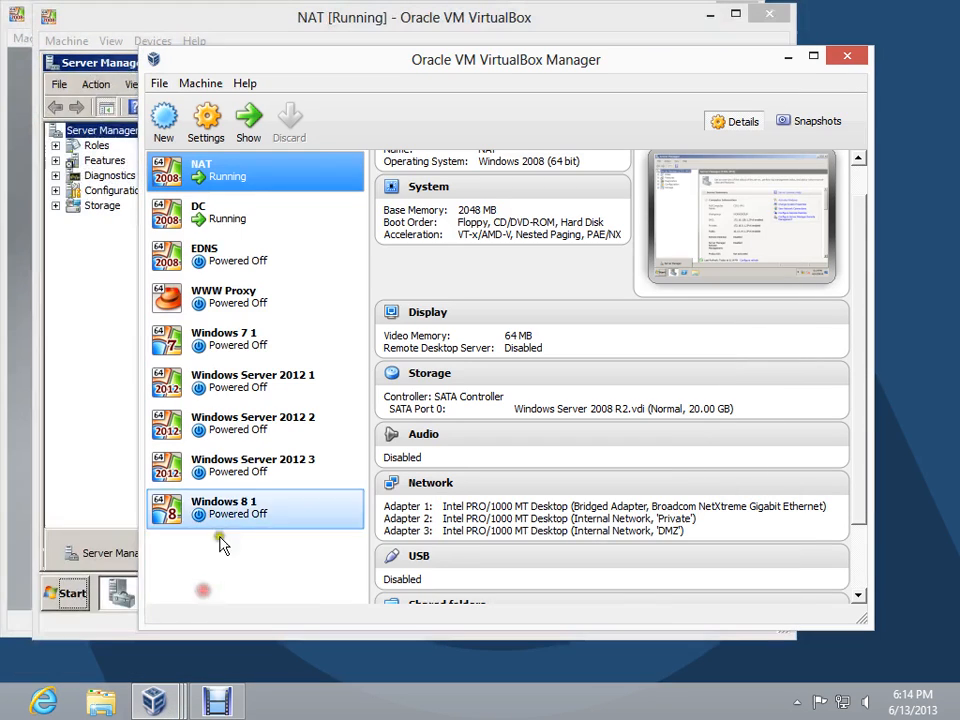
{"action": "left_click", "coordinate": [228, 257]}
{"action": "left_click", "coordinate": [248, 120]}
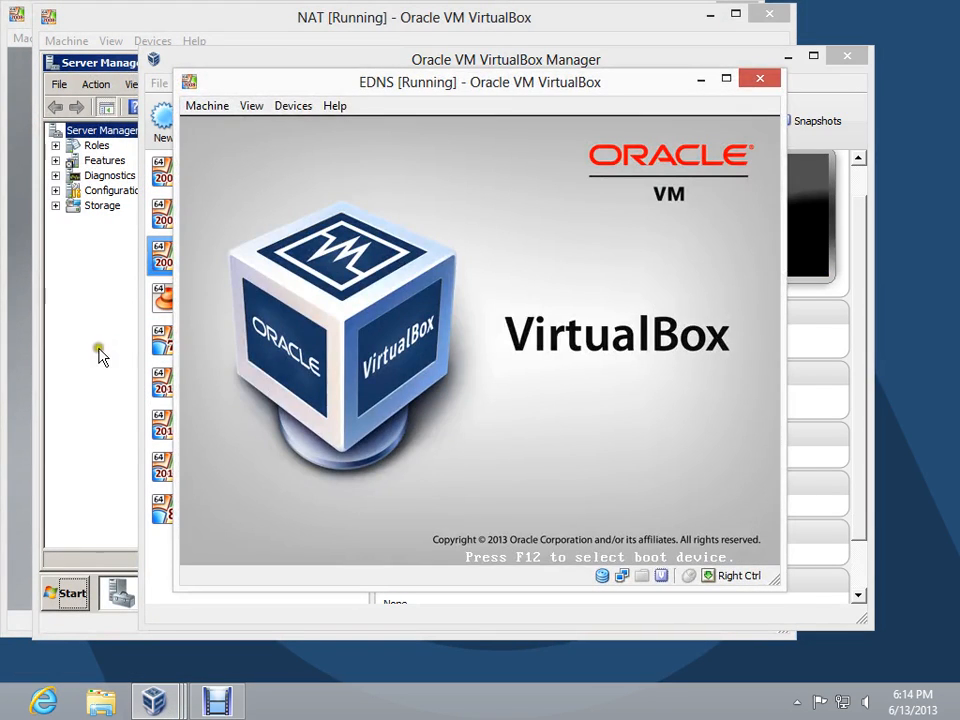
Return to the NAT server and start adding the Network Policy and Access Services role in Server Manager
{"action": "left_click", "coordinate": [97, 358]}
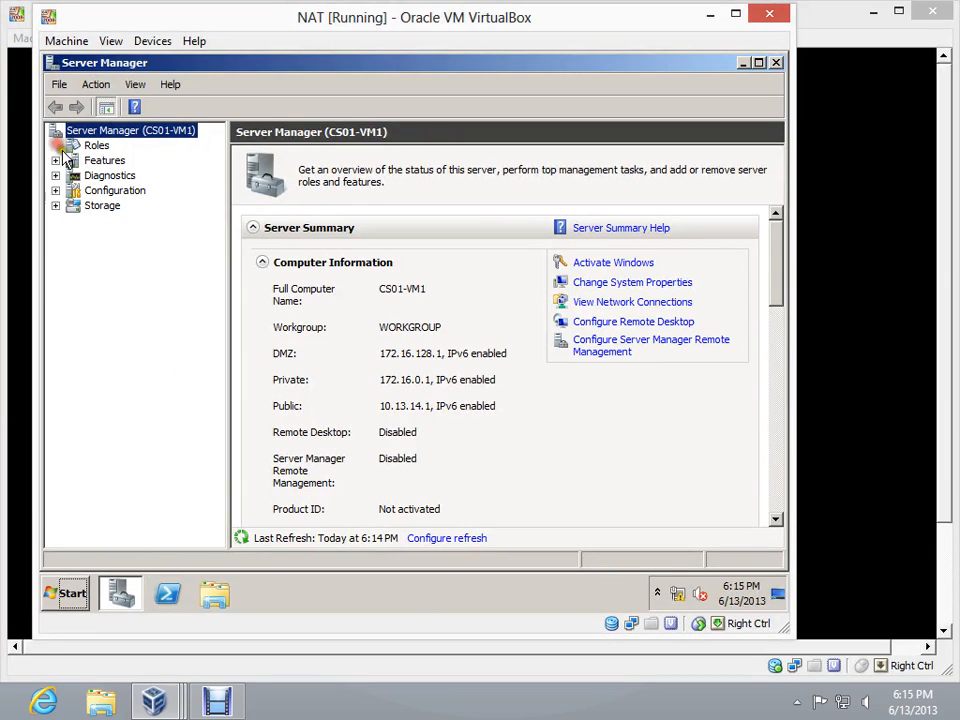
{"action": "left_click", "coordinate": [96, 146]}
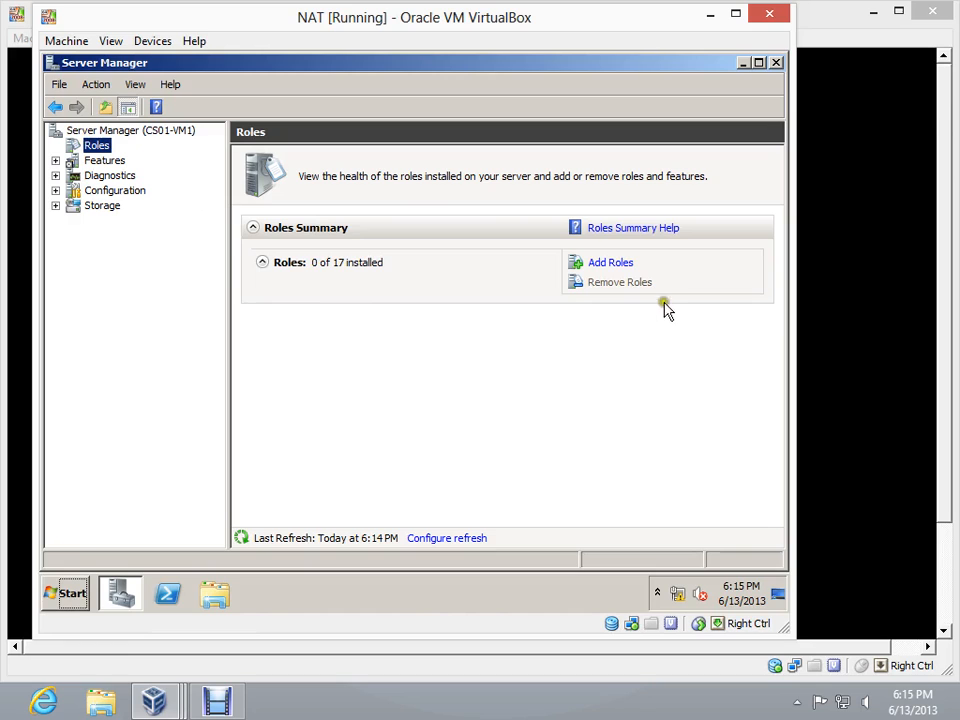
{"action": "left_click", "coordinate": [605, 265]}
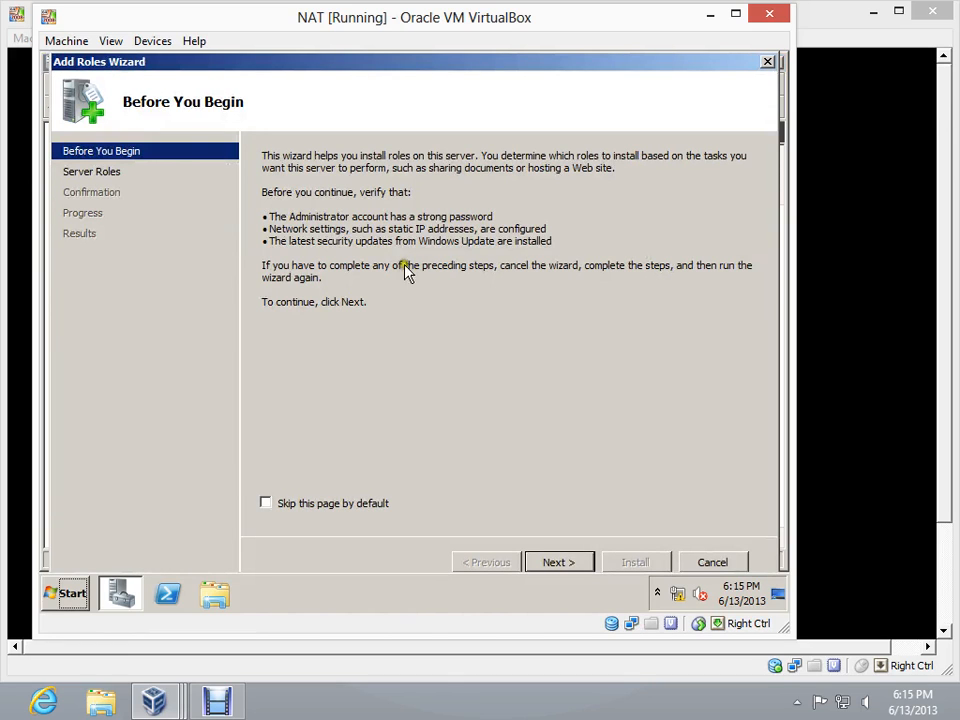
{"action": "left_click", "coordinate": [560, 563]}
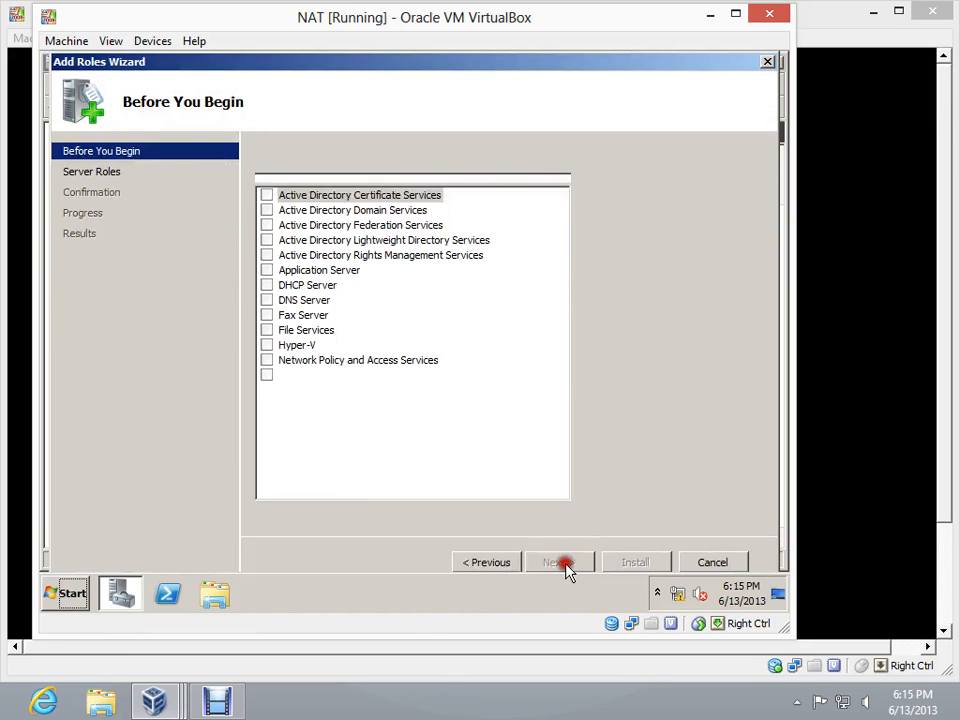
{"action": "left_click", "coordinate": [266, 360]}
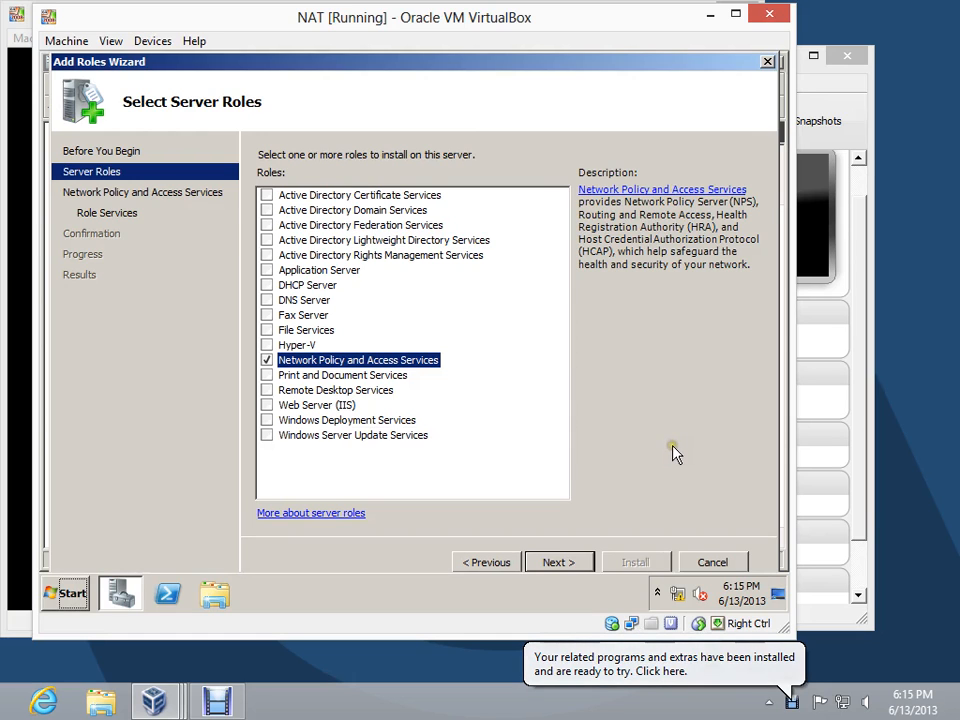
{"action": "right_click", "coordinate": [793, 703]}
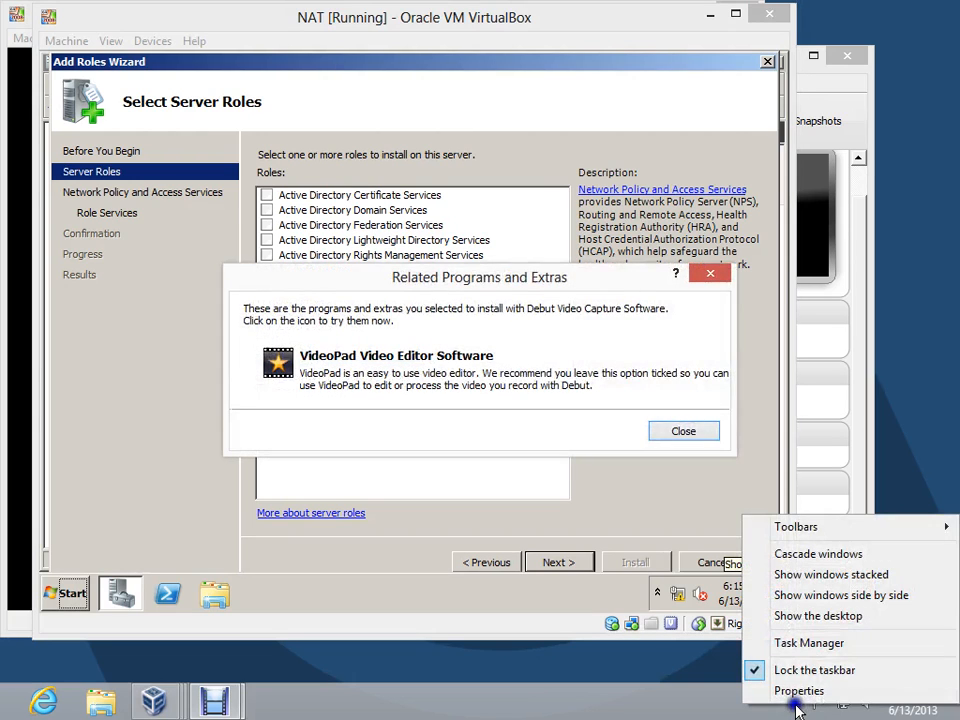
{"action": "left_click", "coordinate": [700, 433]}
{"action": "left_click", "coordinate": [700, 708]}
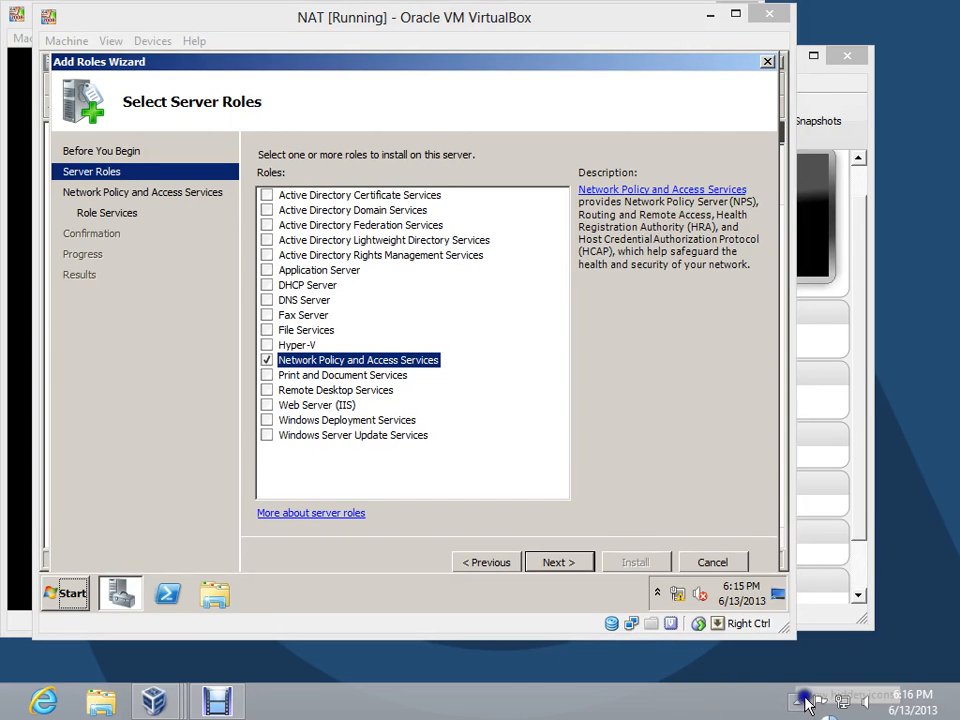
{"action": "left_click", "coordinate": [797, 702]}
{"action": "left_click", "coordinate": [781, 608]}
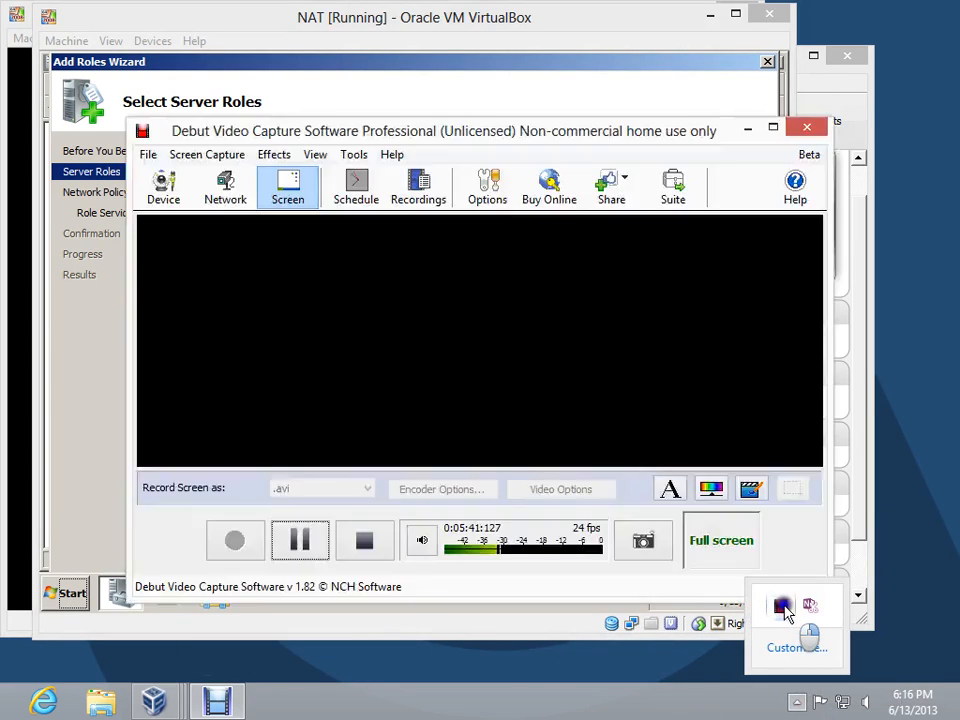
{"action": "left_click", "coordinate": [300, 540]}
{"action": "left_click", "coordinate": [234, 540]}
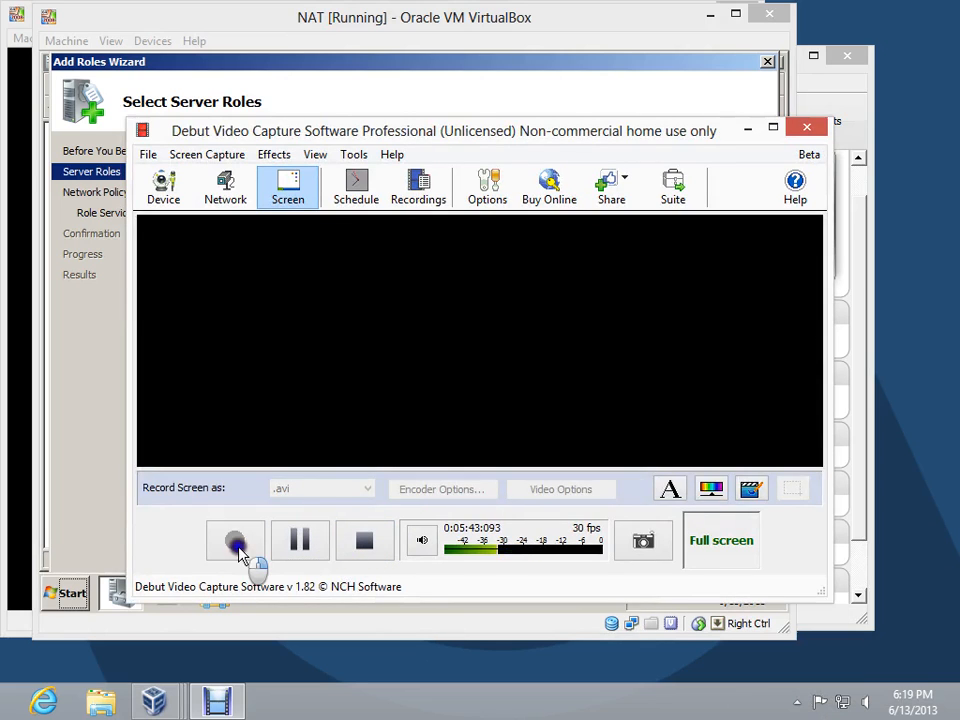
{"action": "left_click", "coordinate": [747, 127]}
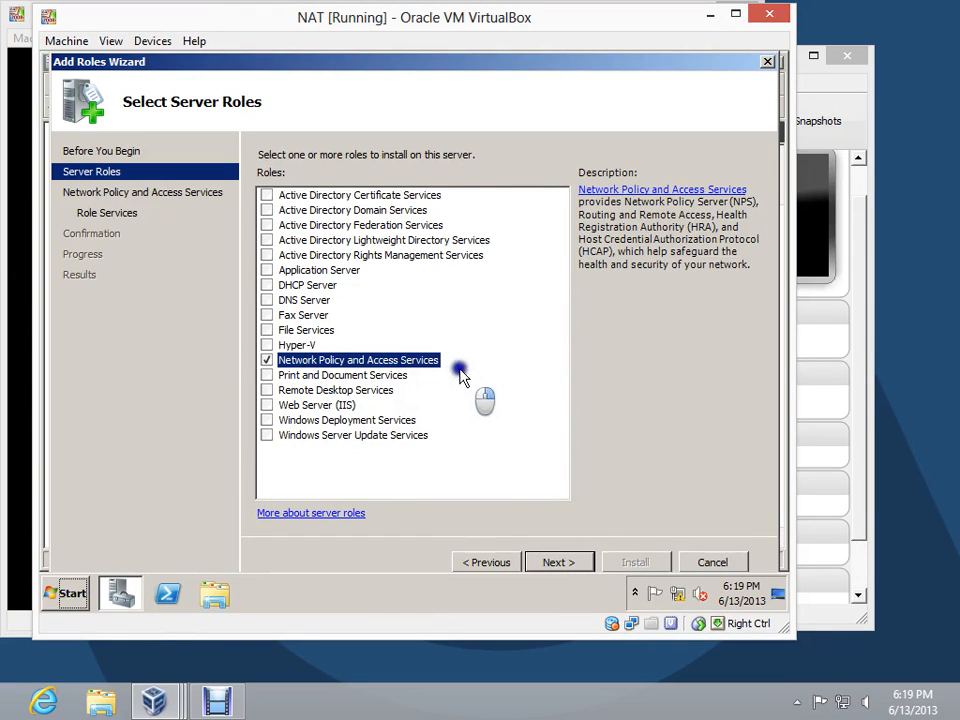
Install Routing and Remote Access Services, including Remote Access Service and Routing, and close the role wizard
{"action": "left_click", "coordinate": [570, 566]}
{"action": "left_click", "coordinate": [566, 565]}
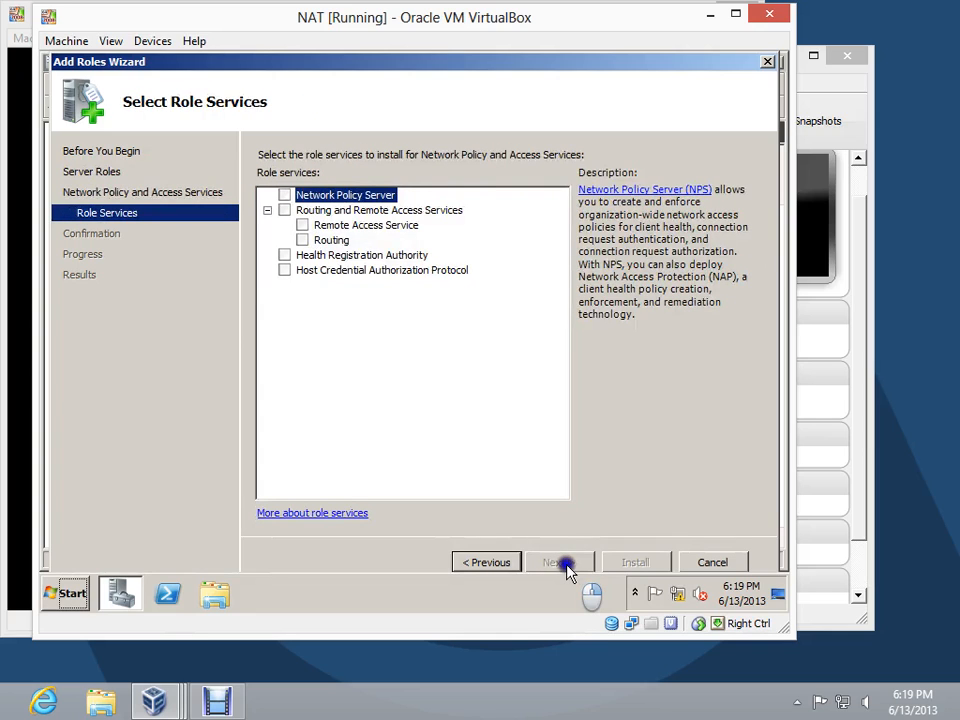
{"action": "left_click", "coordinate": [284, 210]}
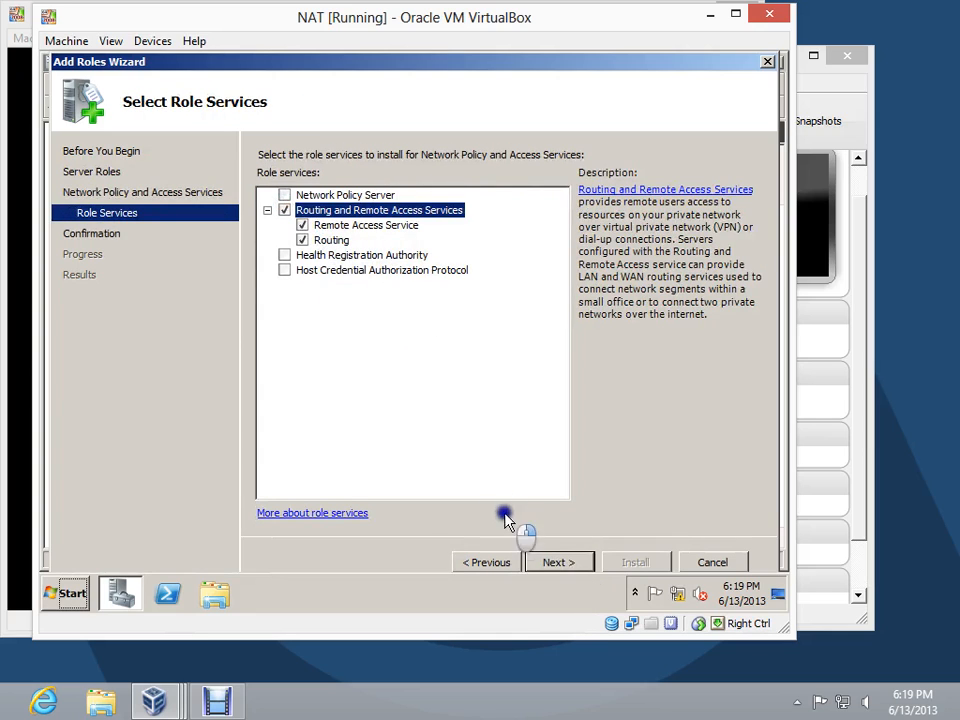
{"action": "left_click", "coordinate": [570, 566]}
{"action": "left_click", "coordinate": [620, 563]}
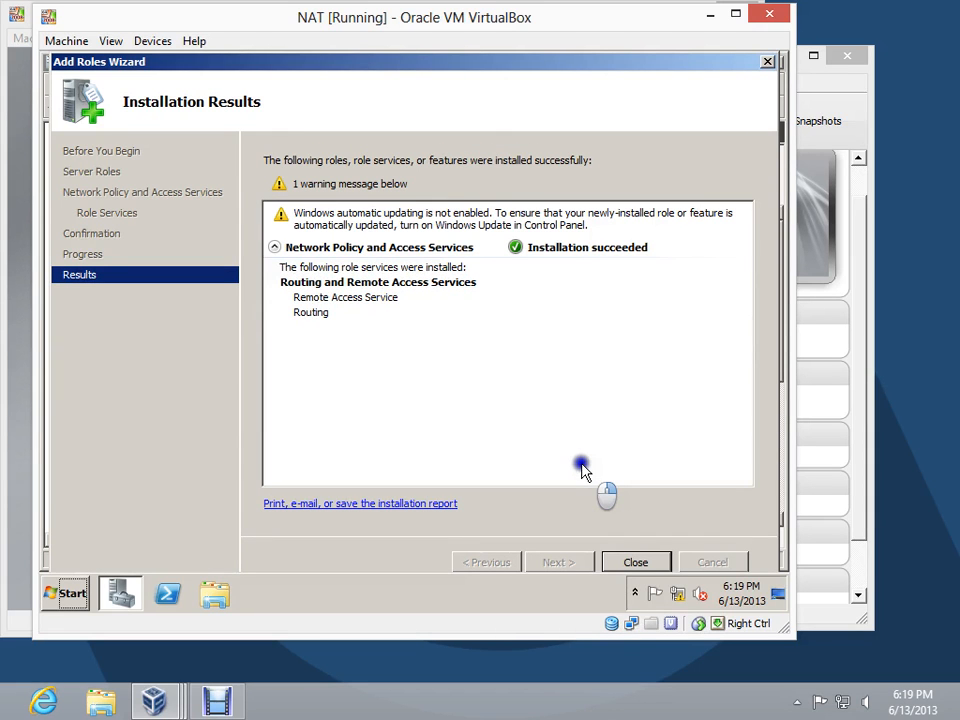
{"action": "left_click", "coordinate": [636, 562]}
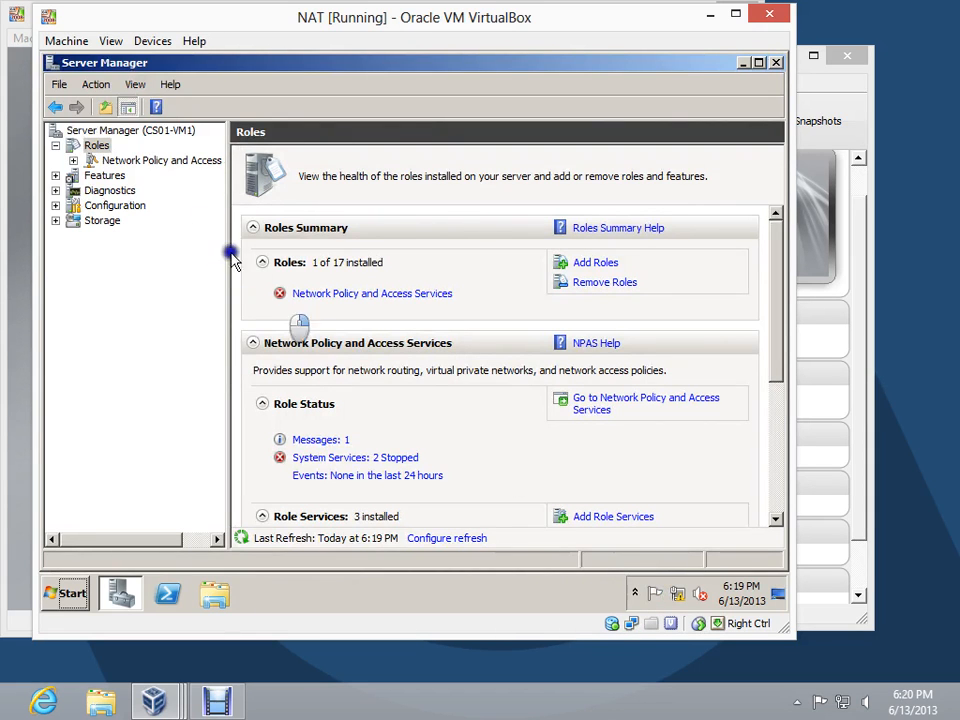
Start configuring and enabling Routing and Remote Access with the Virtual private network (VPN) access and NAT configuration
{"action": "left_click", "coordinate": [73, 161]}
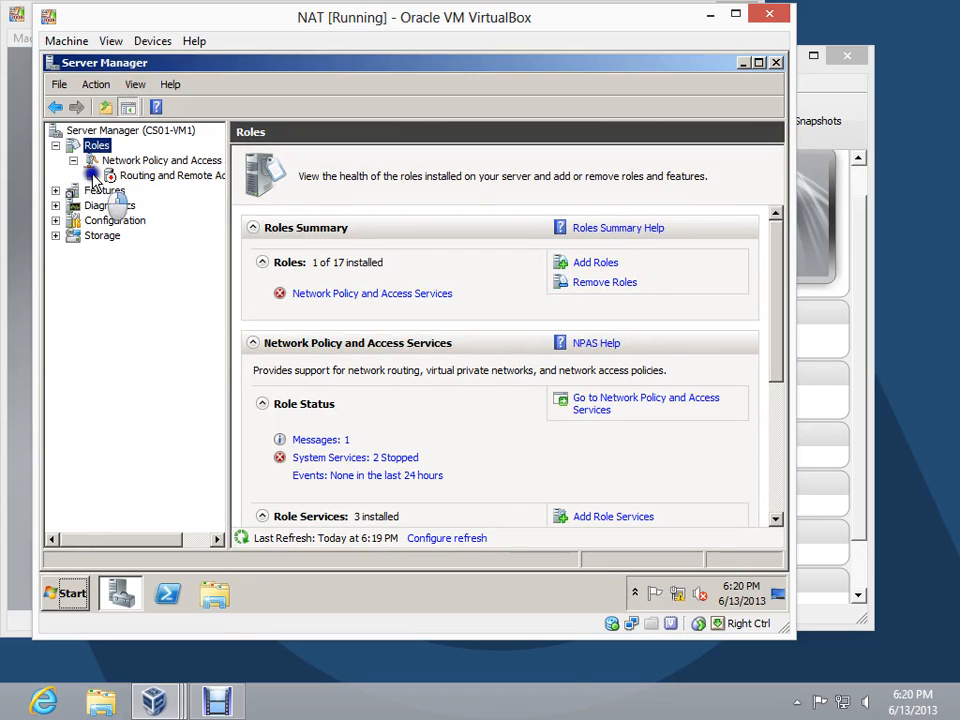
{"action": "left_click", "coordinate": [148, 177]}
{"action": "right_click", "coordinate": [148, 178]}
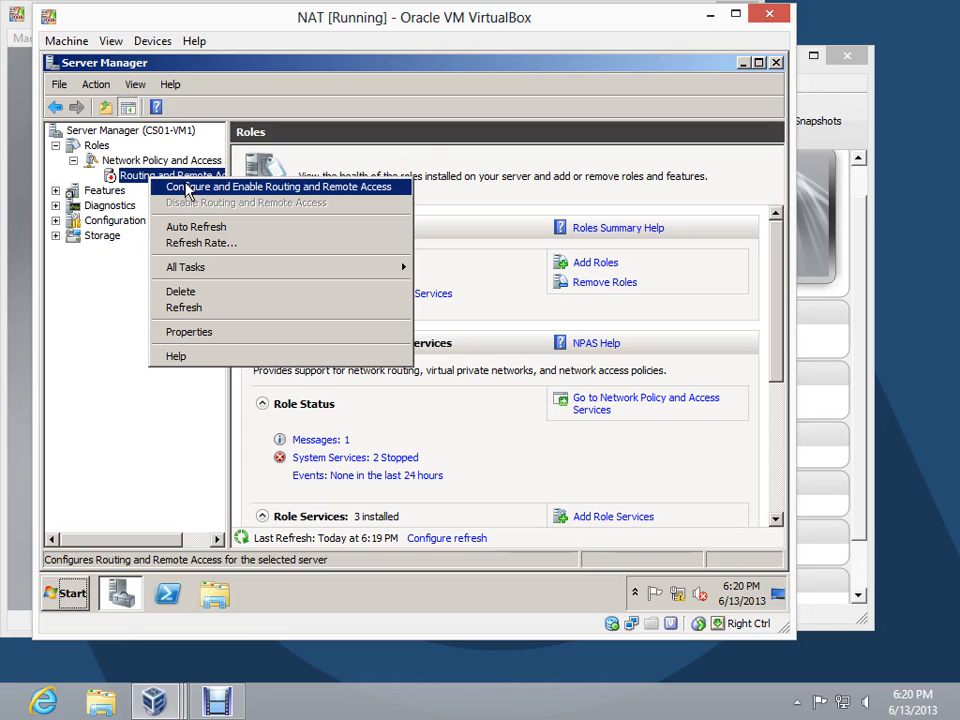
{"action": "left_click", "coordinate": [186, 188]}
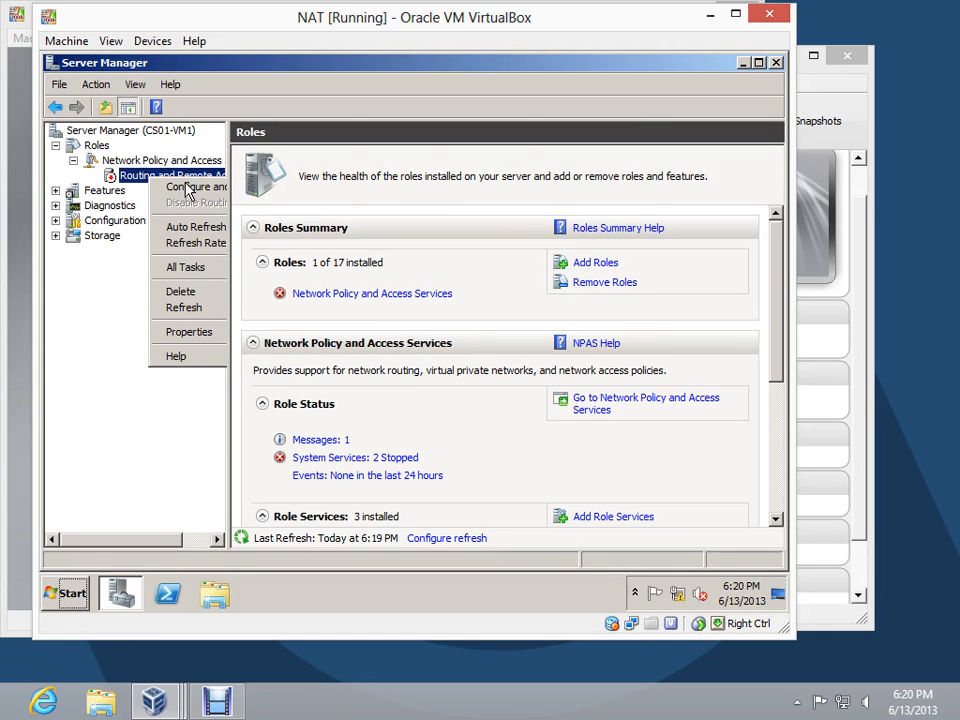
{"action": "left_click", "coordinate": [523, 482]}
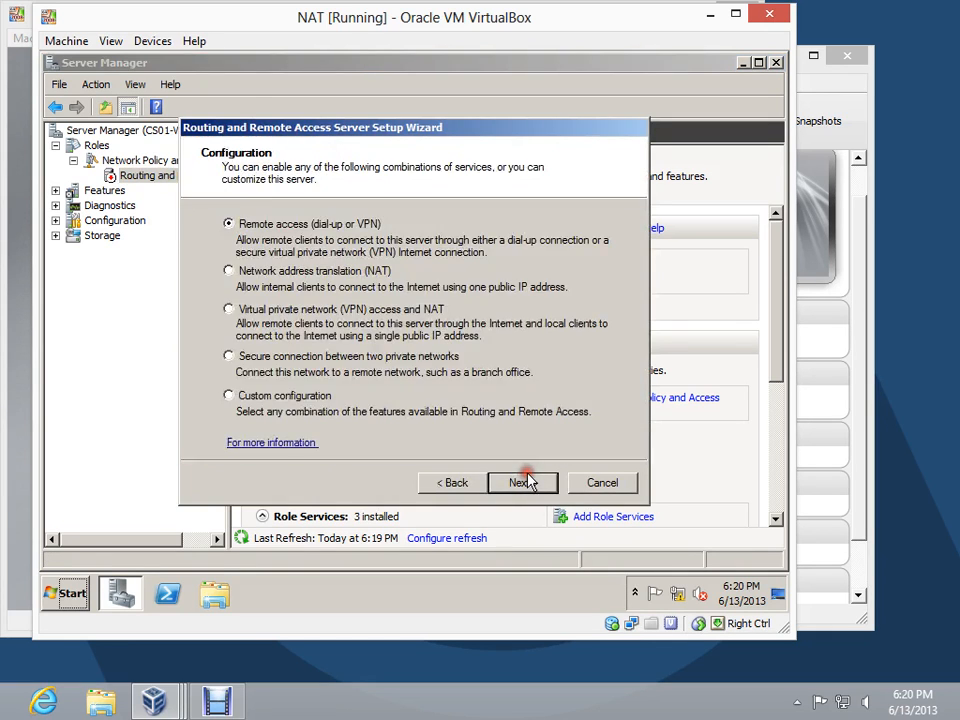
{"action": "left_click", "coordinate": [257, 311]}
{"action": "left_click", "coordinate": [537, 483]}
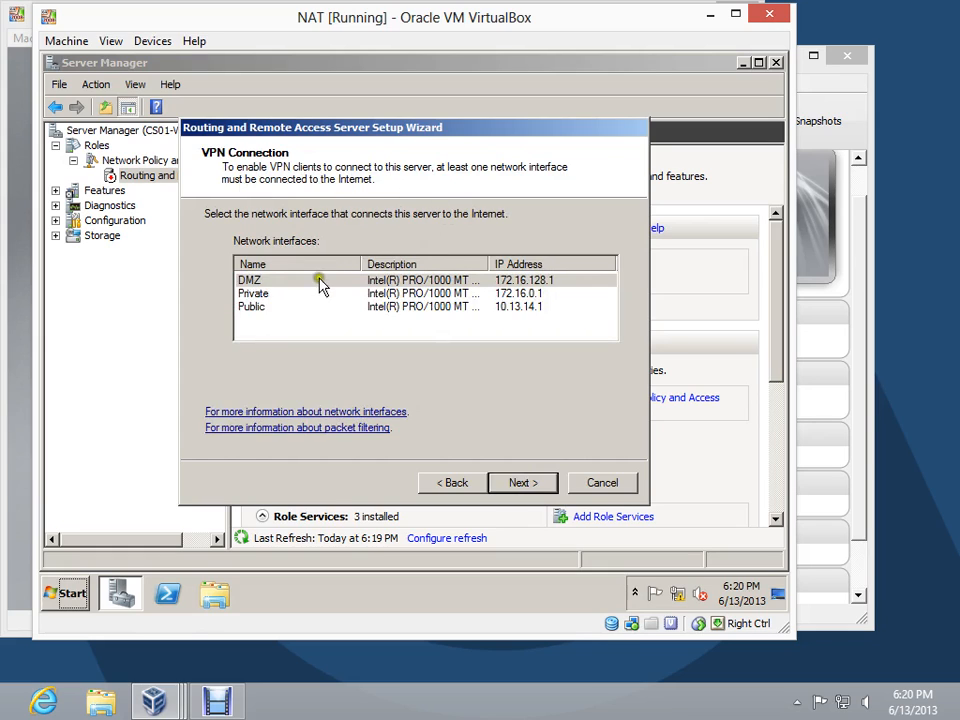
Use the Public interface for the Internet connection and assign VPN clients to the DMZ network
{"action": "left_click", "coordinate": [268, 306]}
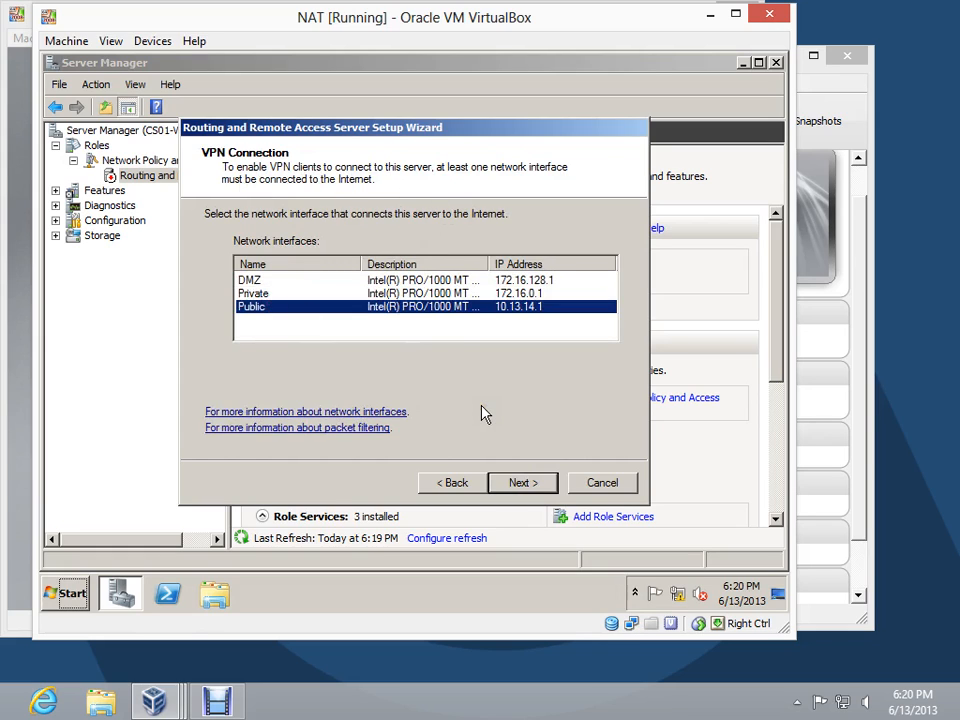
{"action": "left_click", "coordinate": [513, 484]}
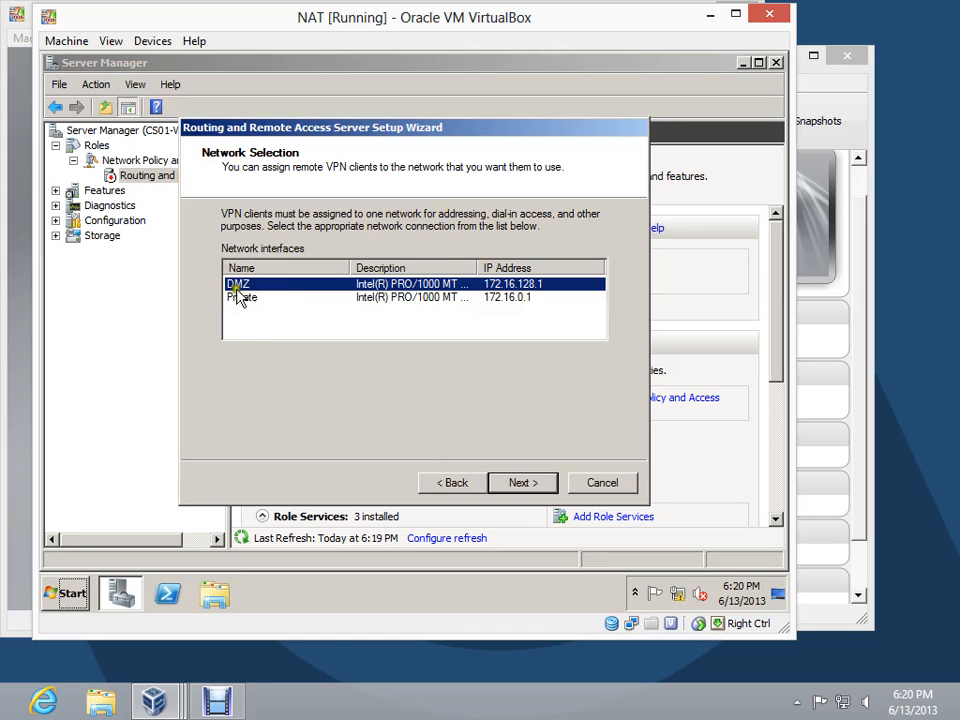
{"action": "left_click", "coordinate": [522, 486]}
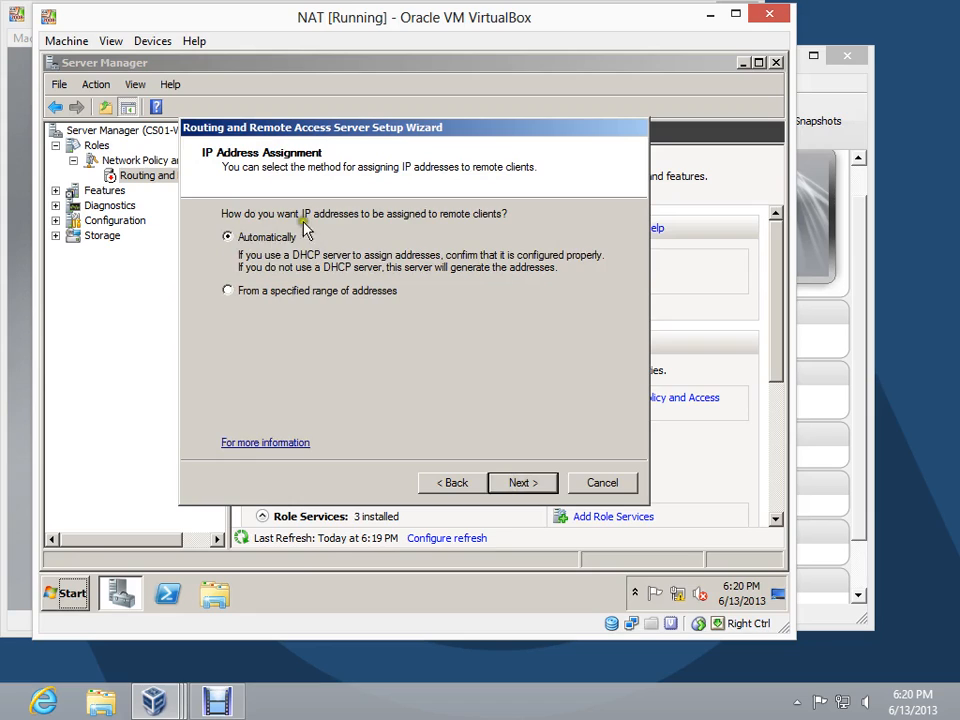
Assign remote client addresses from a specified range and begin a new range with start IP address 172.16.128.10
{"action": "left_click", "coordinate": [226, 292]}
{"action": "left_click", "coordinate": [514, 483]}
{"action": "left_click", "coordinate": [428, 375]}
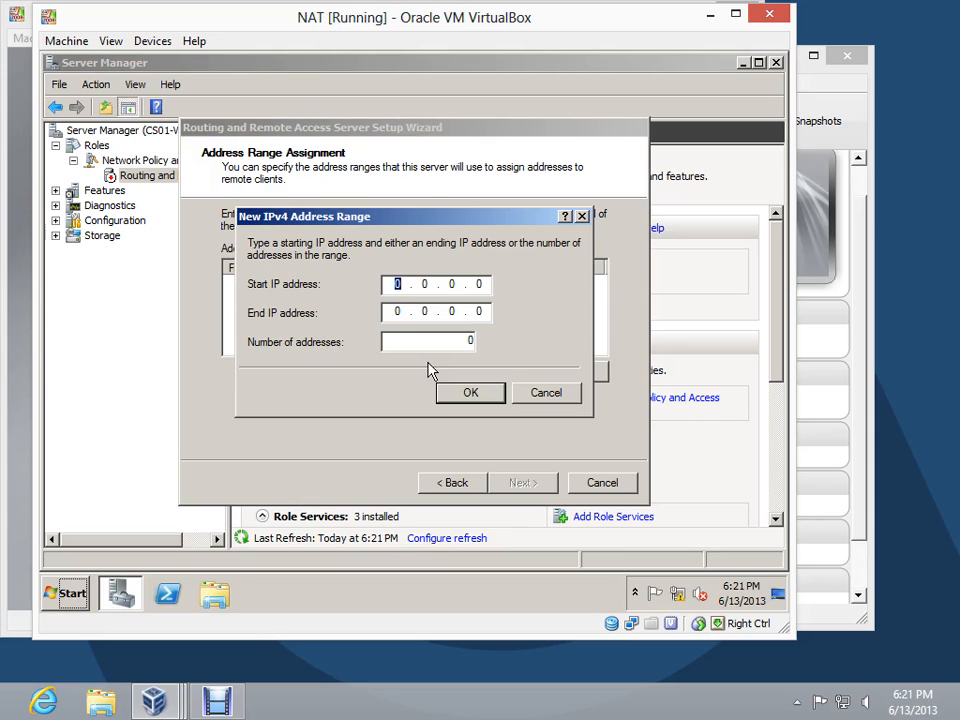
{"action": "type", "text": "172.16.128.10"}
{"action": "key", "text": "Tab"}
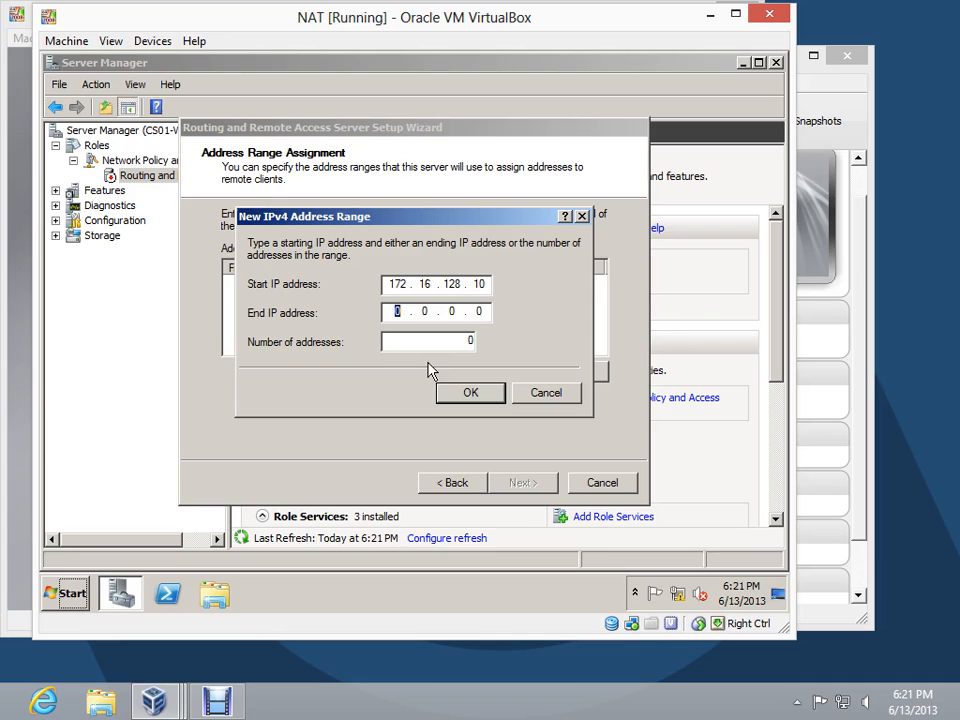
Set the range's end IP address to 172.16.255.254, add the range and accept the address assignment
{"action": "type", "text": "172 . 16 . 1"}
{"action": "type", "text": "28"}
{"action": "key", "text": "Left"}
{"action": "key", "text": "BackSpace"}
{"action": "key", "text": "BackSpace"}
{"action": "type", "text": "7 . 254"}
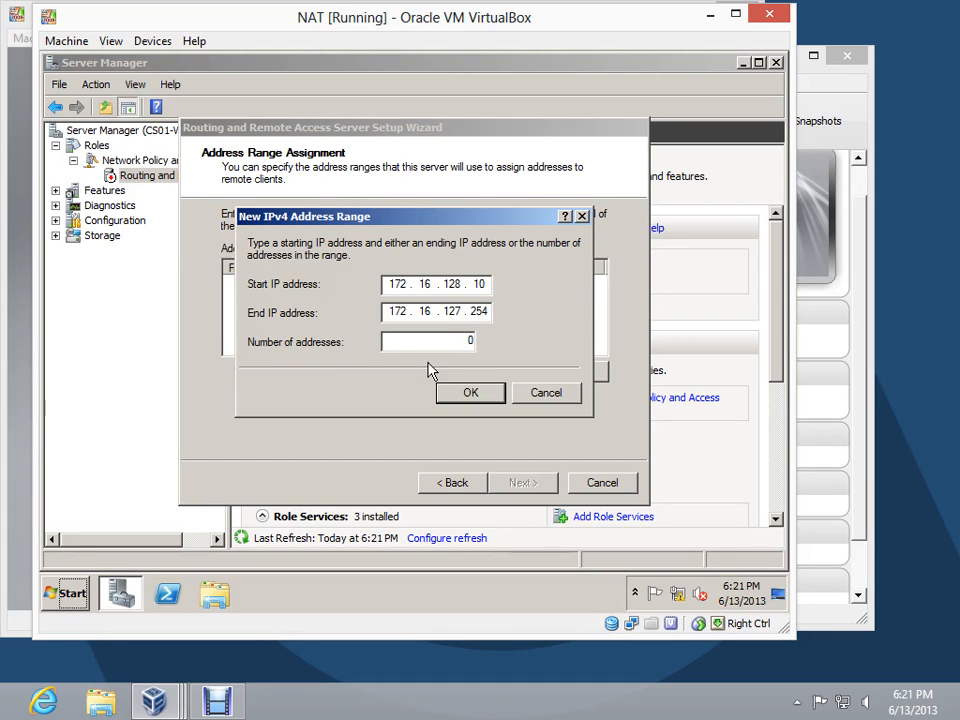
{"action": "left_click", "coordinate": [456, 311]}
{"action": "key", "text": "BackSpace"}
{"action": "key", "text": "BackSpace"}
{"action": "type", "text": "255"}
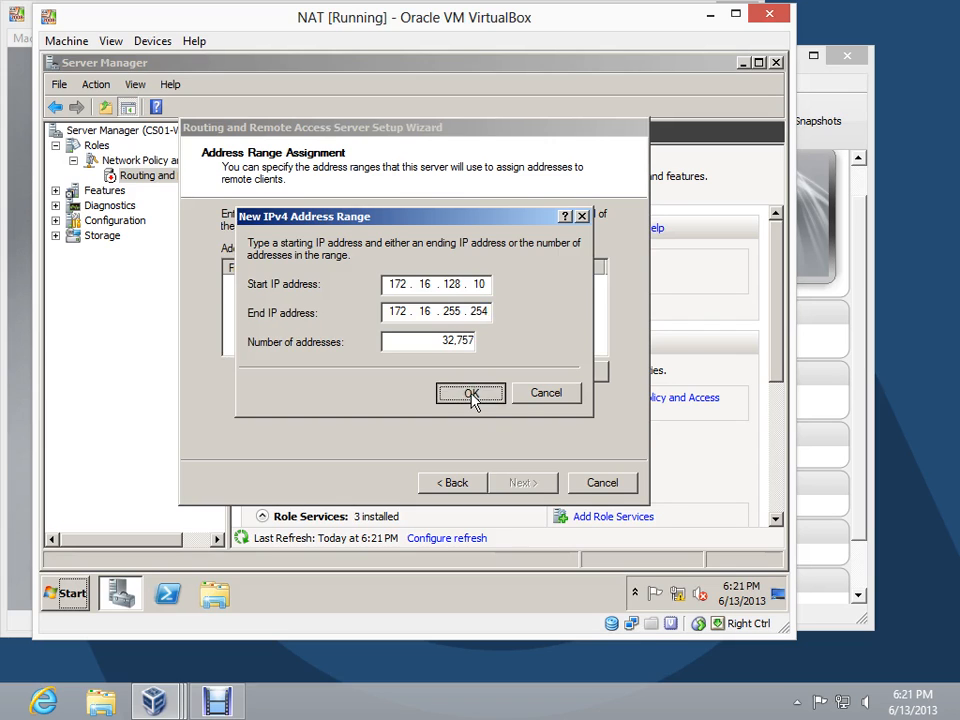
{"action": "left_click", "coordinate": [472, 395]}
{"action": "left_click", "coordinate": [519, 484]}
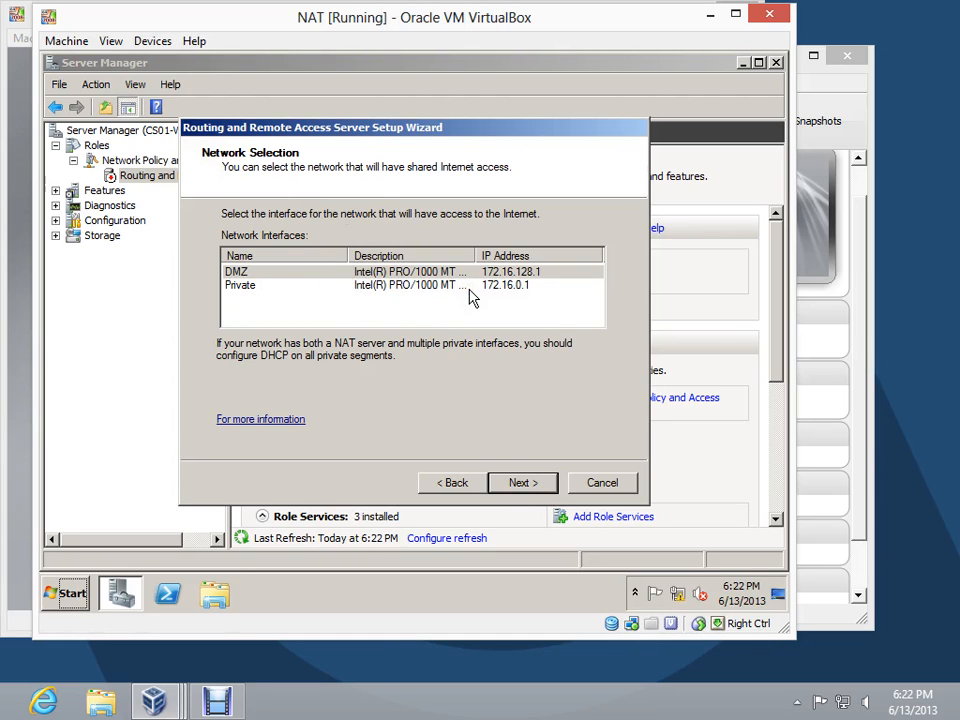
Give the DMZ network shared Internet access and set up RADIUS authentication with primary server 172.16.0.2 and its shared secret
{"action": "left_click", "coordinate": [537, 484]}
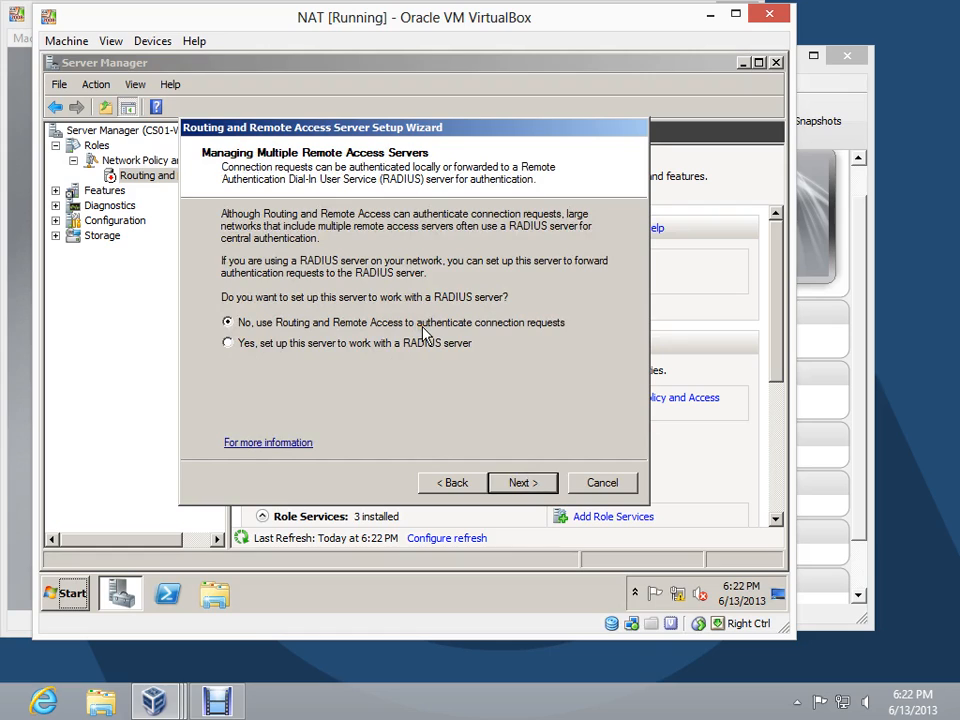
{"action": "left_click", "coordinate": [313, 345]}
{"action": "left_click", "coordinate": [514, 488]}
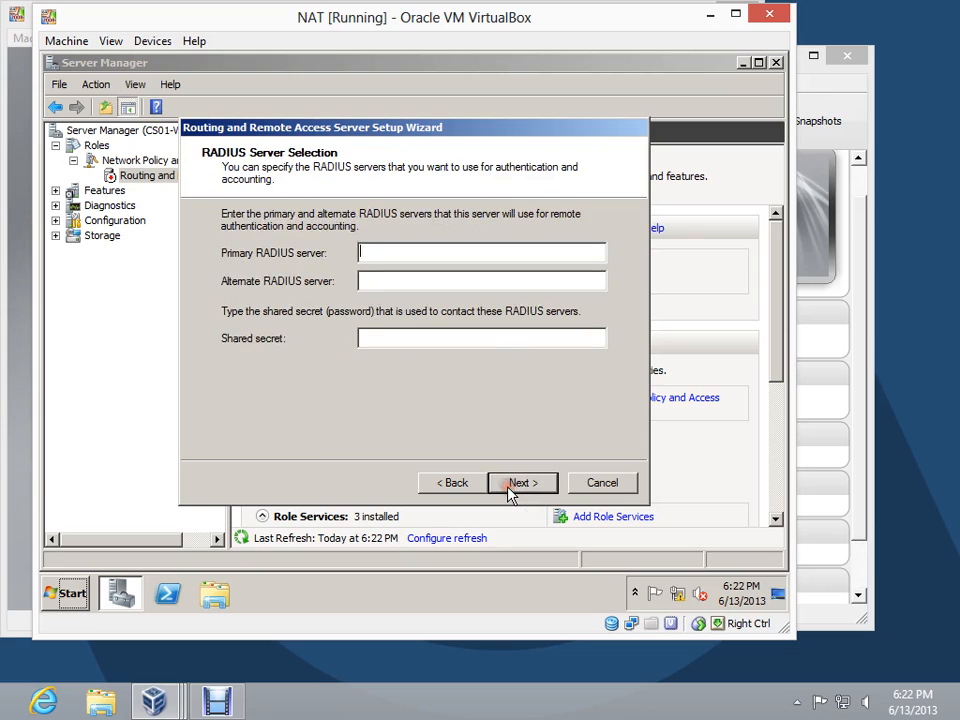
{"action": "left_click", "coordinate": [476, 251]}
{"action": "type", "text": "172.16.0.2"}
{"action": "type", "text": "********"}
{"action": "left_click", "coordinate": [513, 486]}
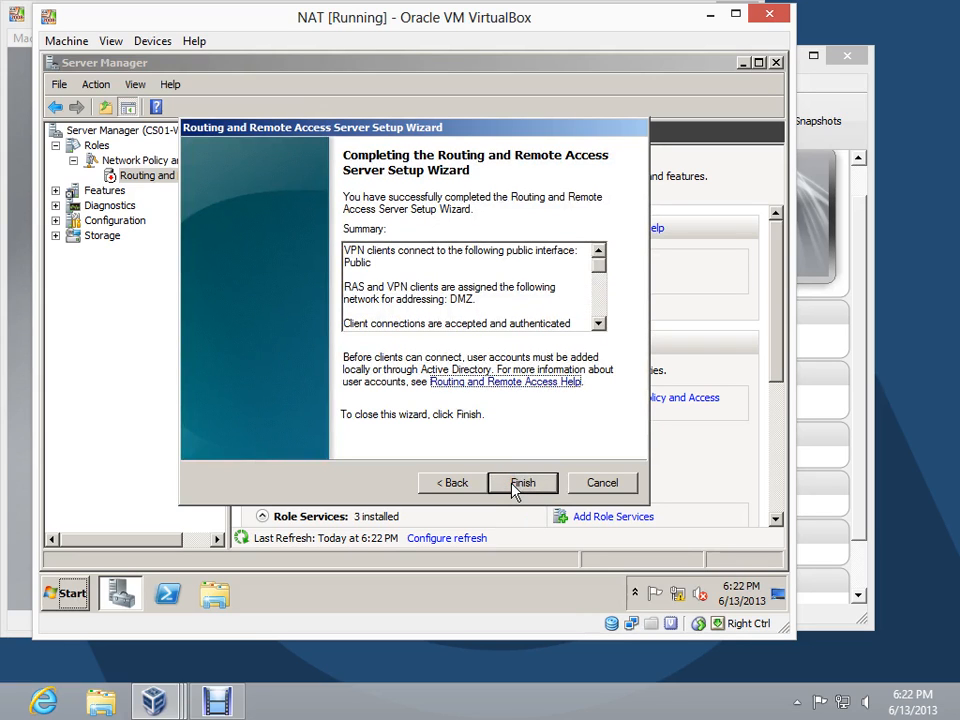
Finish the Routing and Remote Access setup, acknowledging the DHCP relay notice, and display the IPv4 NAT interfaces
{"action": "left_click", "coordinate": [513, 484]}
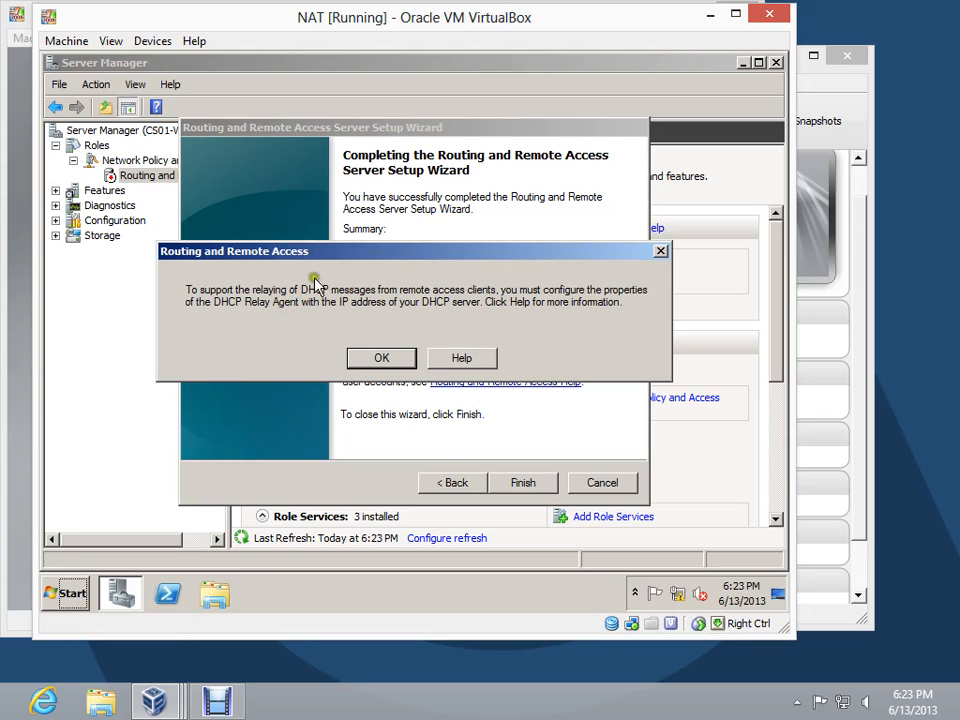
{"action": "left_click", "coordinate": [378, 360]}
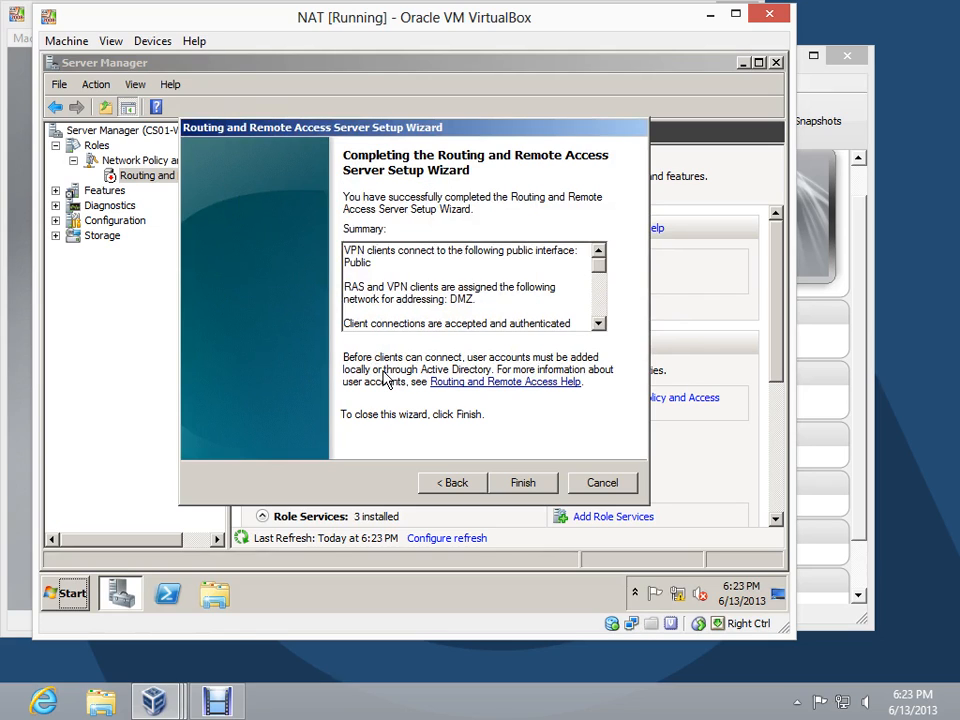
{"action": "left_click", "coordinate": [512, 484]}
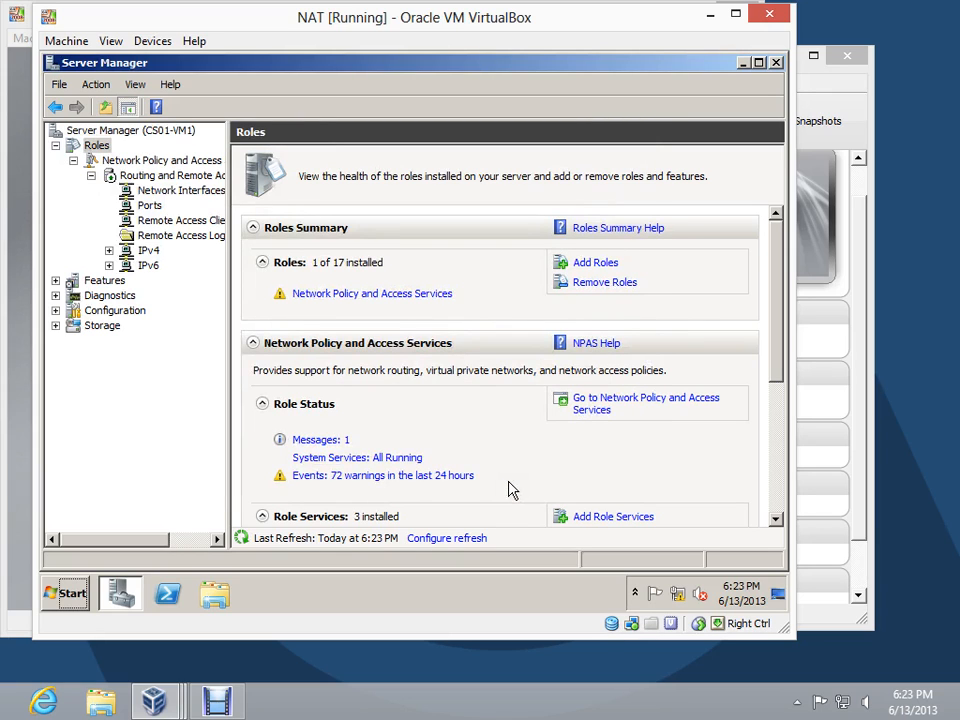
{"action": "left_click", "coordinate": [109, 251]}
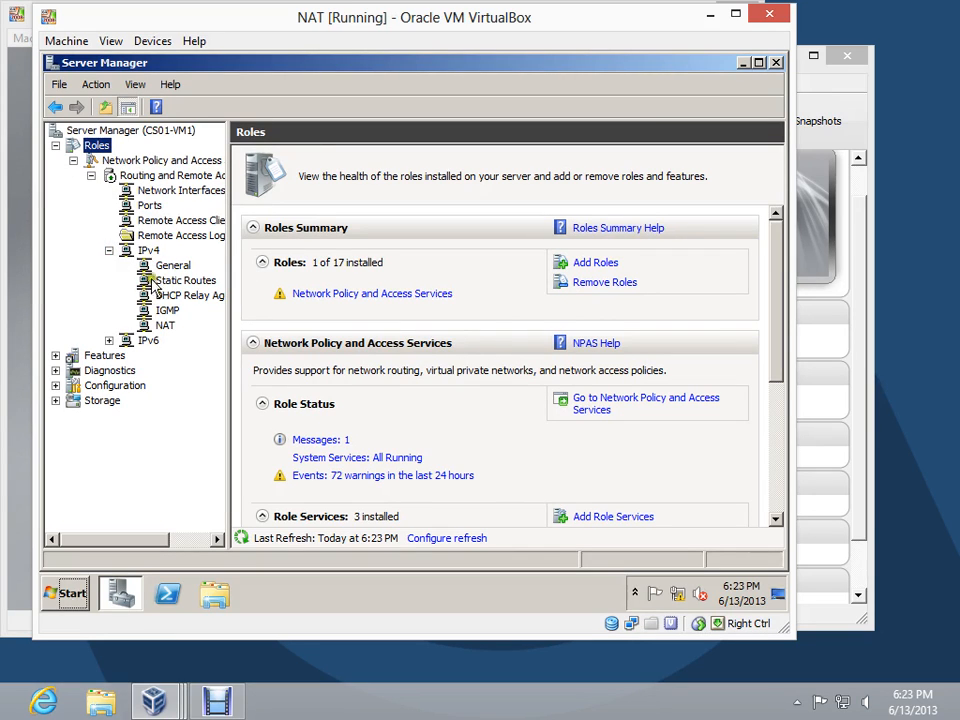
{"action": "left_click", "coordinate": [162, 327]}
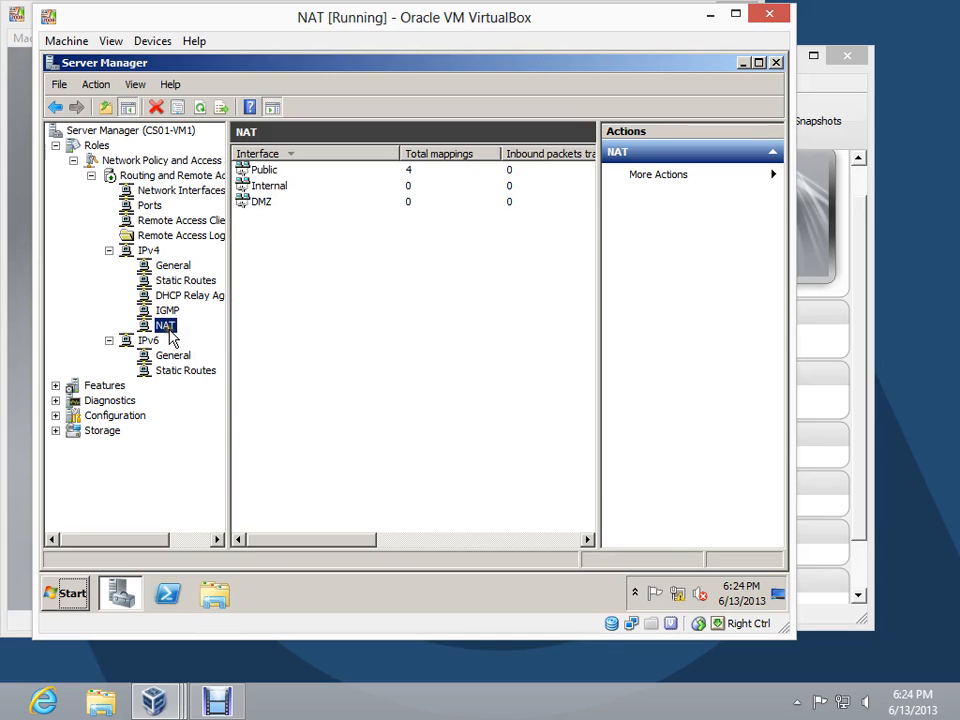
Add the Private interface to IPv4 NAT as a private interface connected to the private network
{"action": "right_click", "coordinate": [167, 328]}
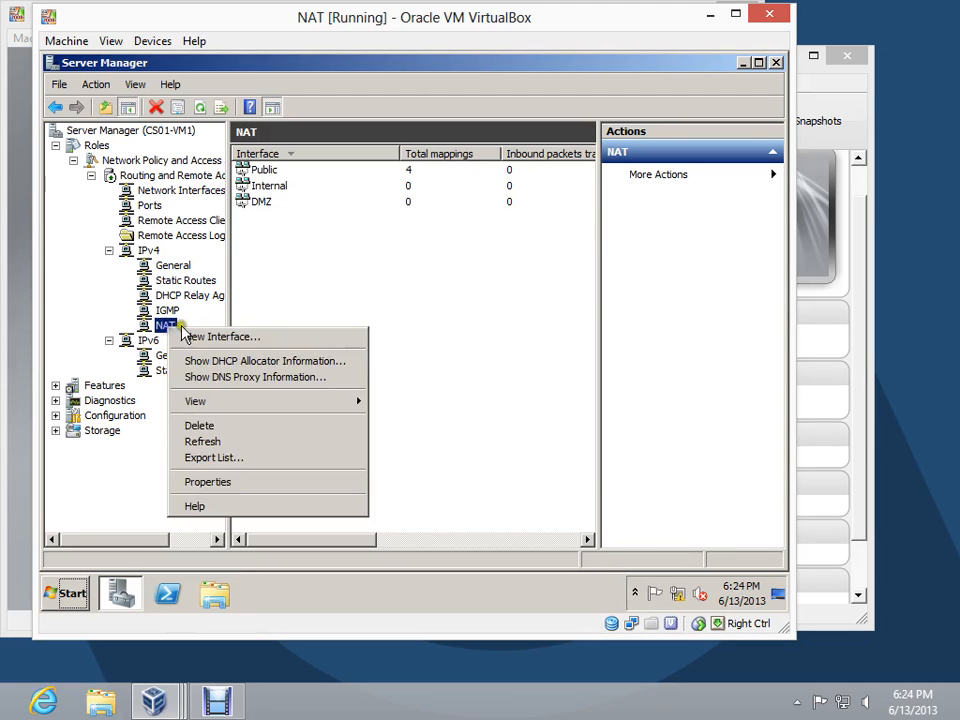
{"action": "left_click", "coordinate": [213, 337]}
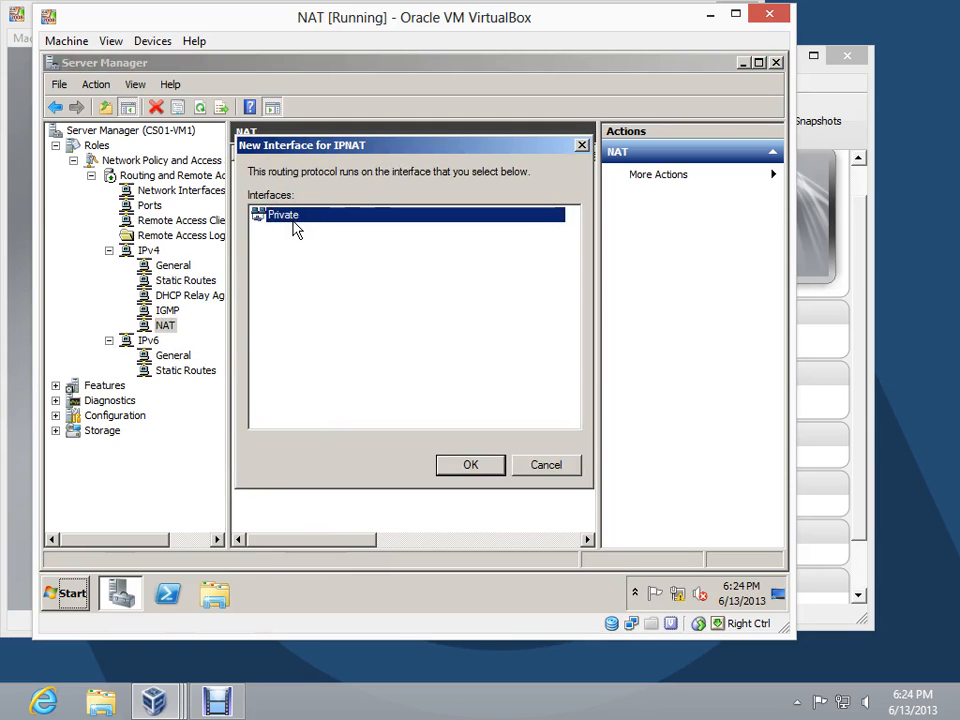
{"action": "left_click", "coordinate": [477, 464]}
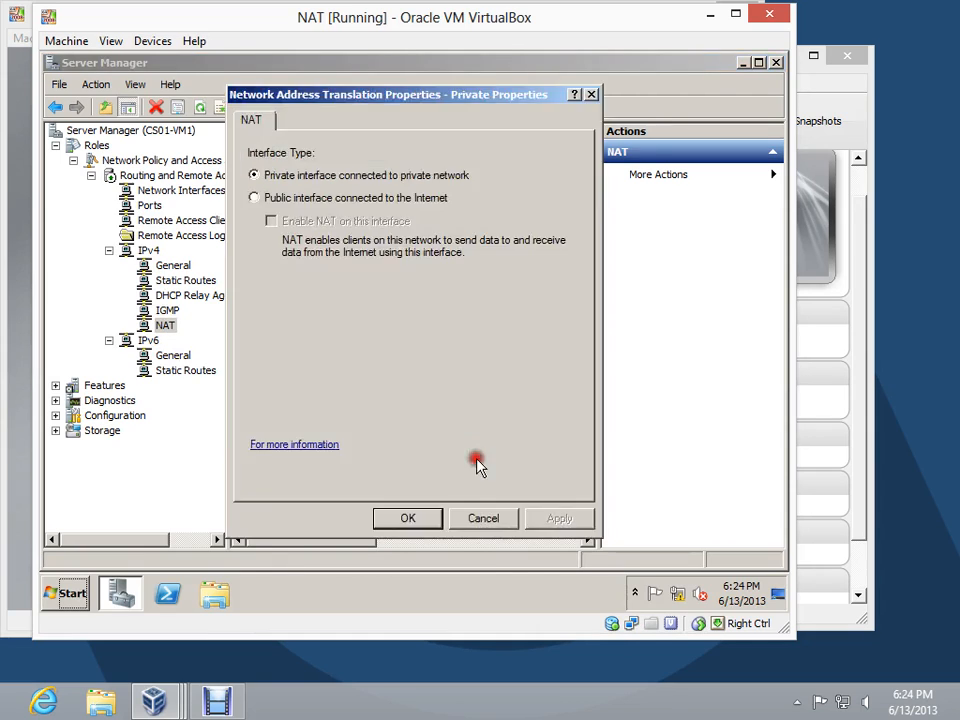
{"action": "left_click", "coordinate": [425, 522]}
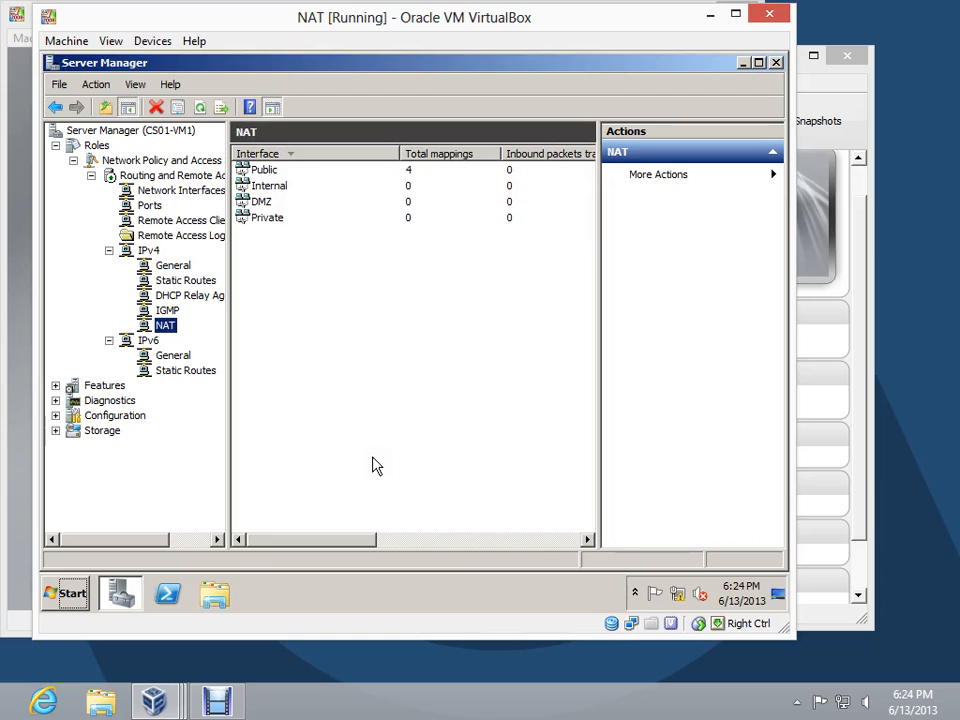
Enable the Web Server (HTTP) service on the Public NAT interface and redirect it to private address 172.16.128.3
{"action": "right_click", "coordinate": [266, 175]}
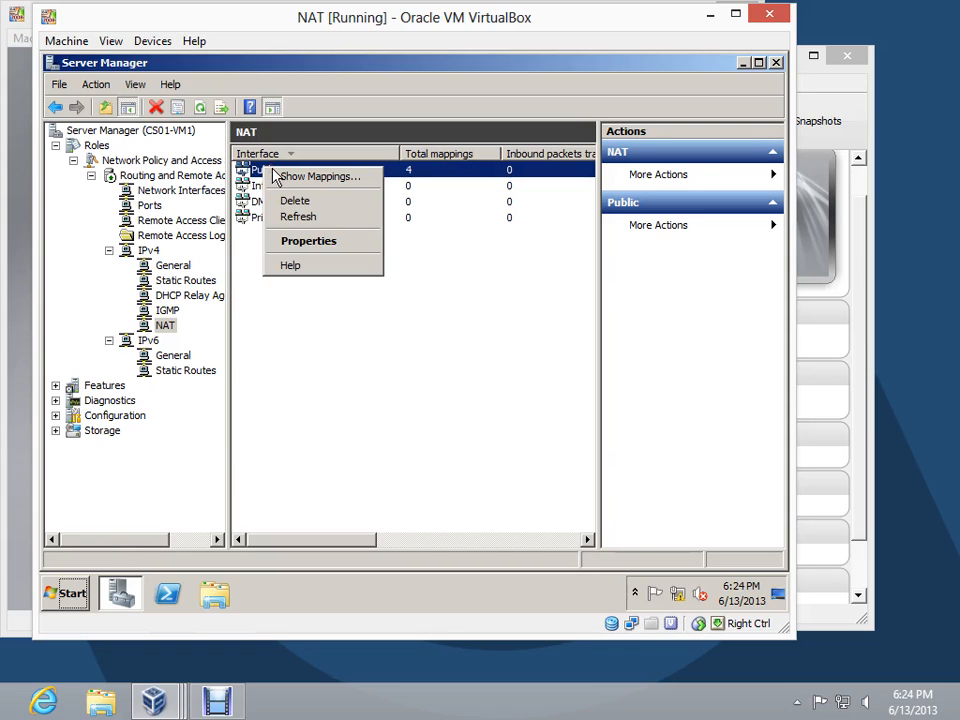
{"action": "left_click", "coordinate": [321, 243]}
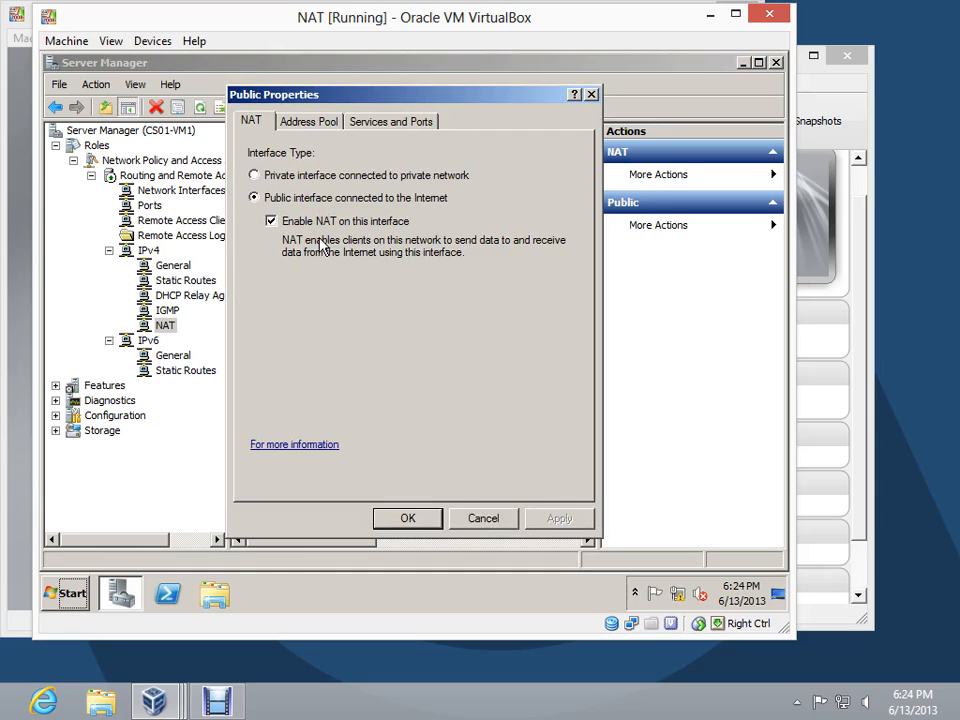
{"action": "left_click", "coordinate": [396, 124]}
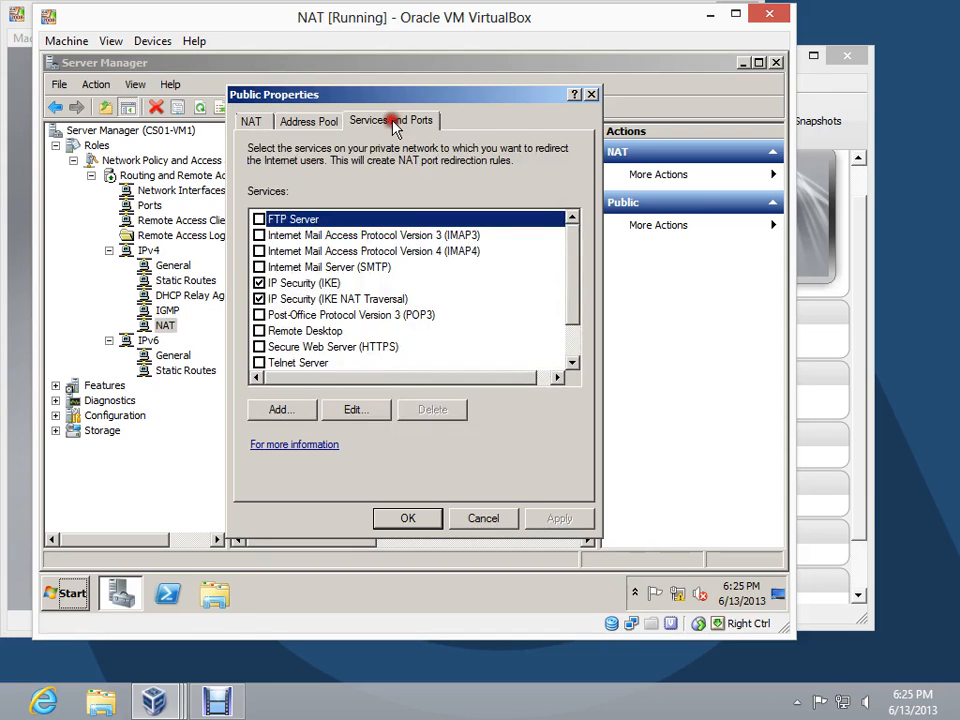
{"action": "left_click_drag", "start_coordinate": [574, 279], "coordinate": [574, 328]}
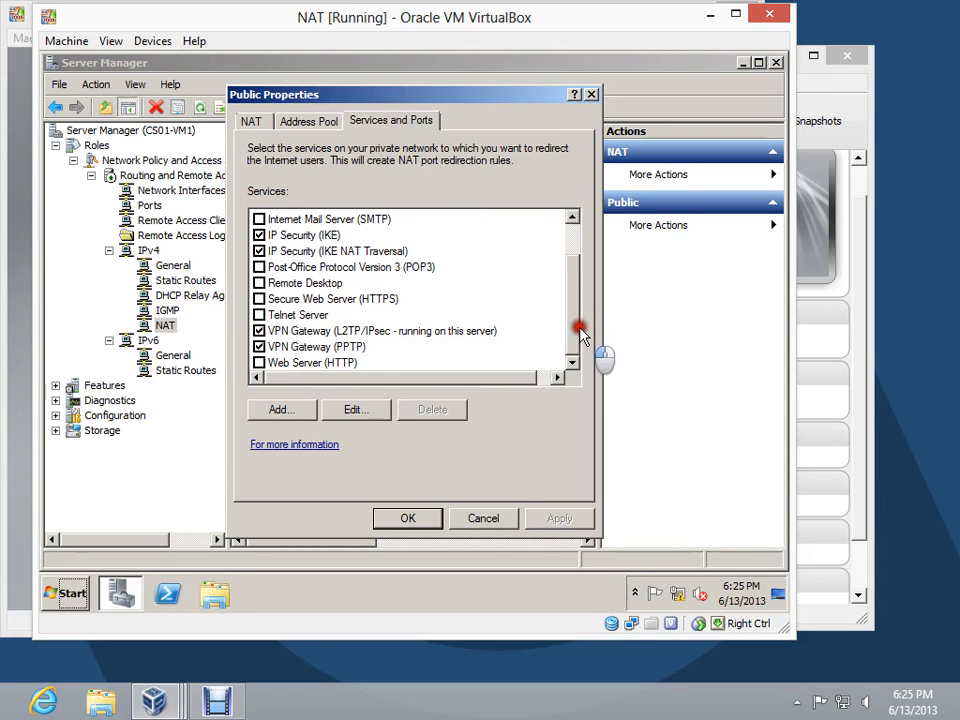
{"action": "left_click", "coordinate": [260, 363]}
{"action": "left_click", "coordinate": [260, 364]}
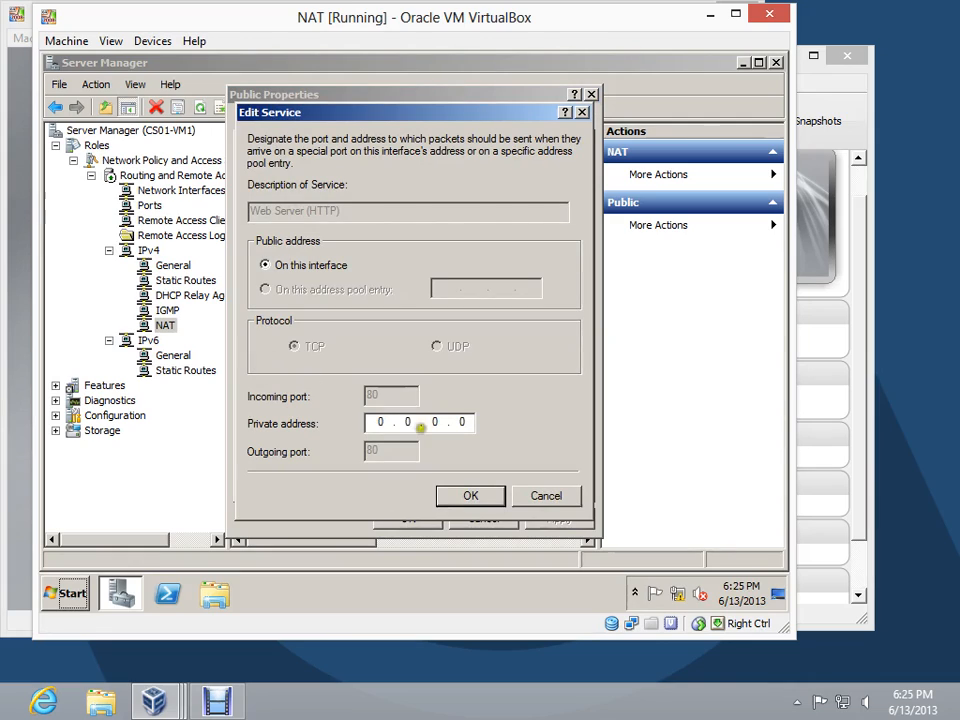
{"action": "left_click", "coordinate": [390, 422]}
{"action": "type", "text": "172.1"}
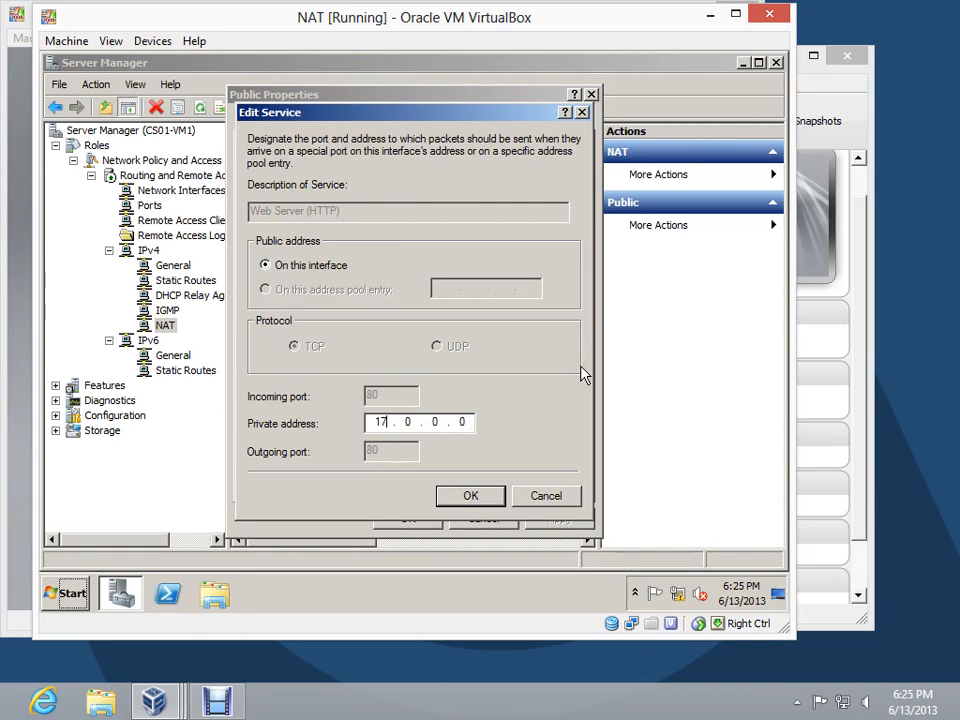
{"action": "type", "text": "6.128.3"}
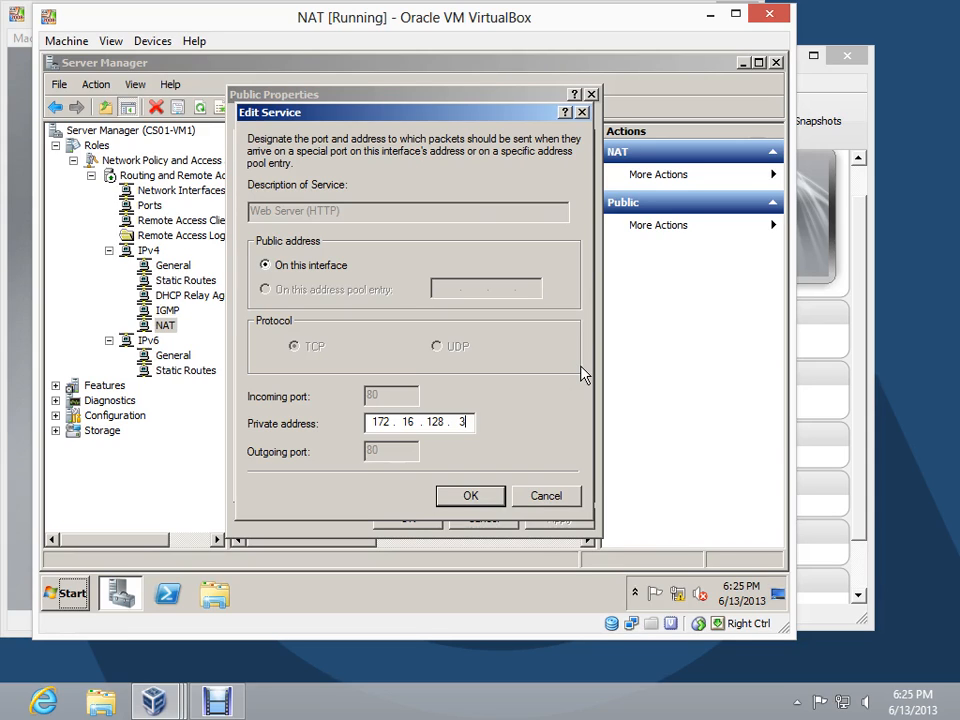
{"action": "left_click", "coordinate": [470, 496]}
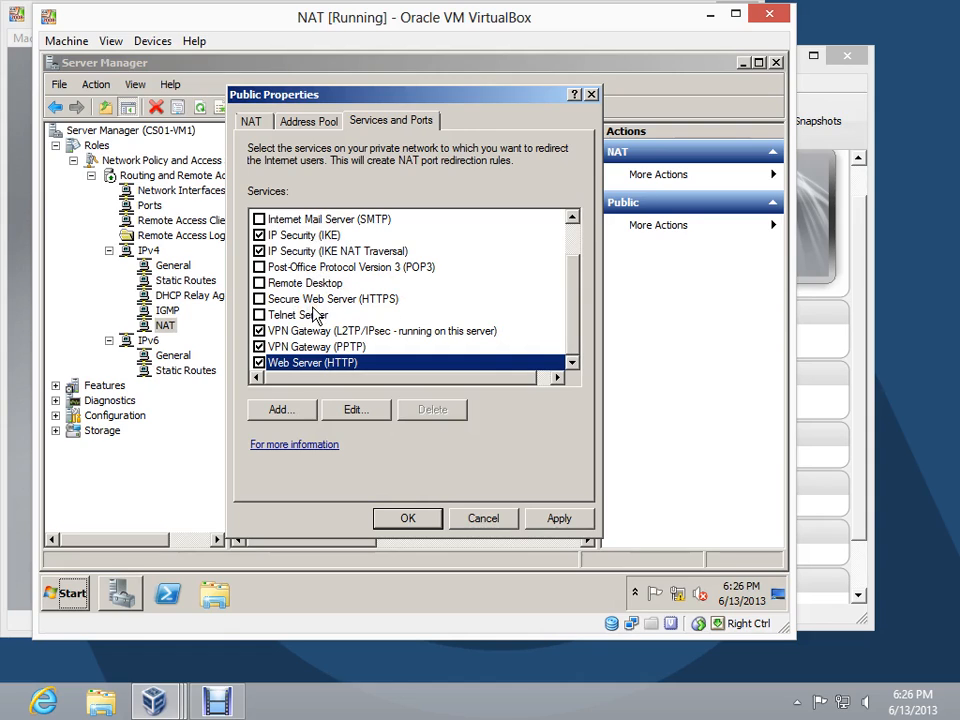
Add a service to the Public interface described as DNS (UDP), using the UDP protocol and incoming port 53
{"action": "left_click", "coordinate": [300, 412]}
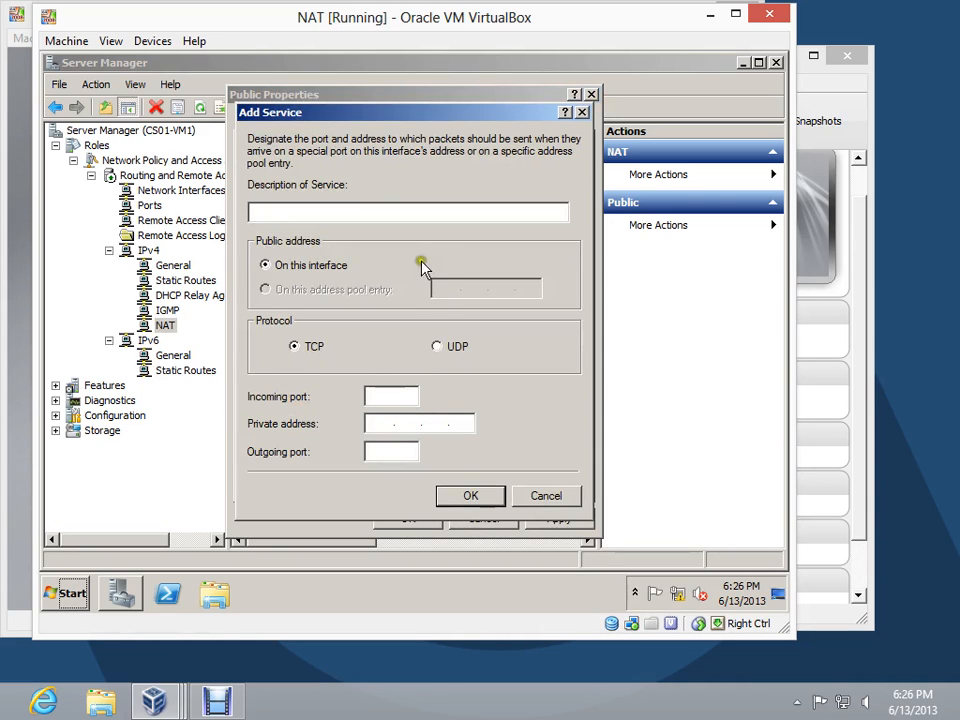
{"action": "left_click", "coordinate": [420, 209]}
{"action": "type", "text": "DNS (UDP)"}
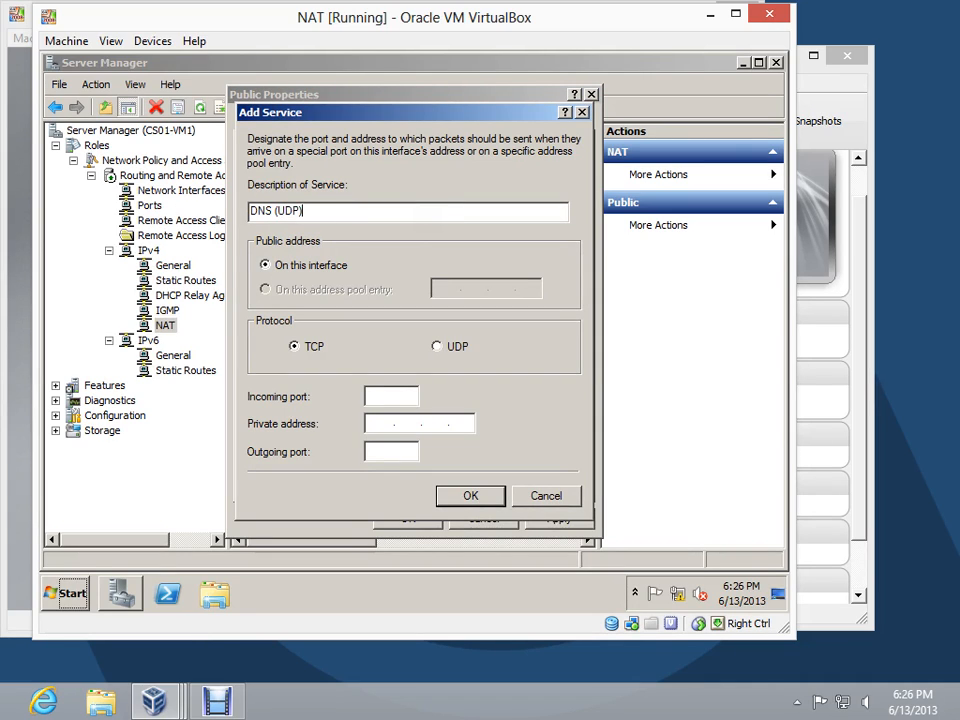
{"action": "left_click", "coordinate": [438, 348]}
{"action": "left_click", "coordinate": [380, 396]}
{"action": "type", "text": "53"}
{"action": "key", "text": "Tab"}
Point the DNS service to private address 172.16.128.2 with outgoing port 53, and save the Public interface properties
{"action": "type", "text": "172 . "}
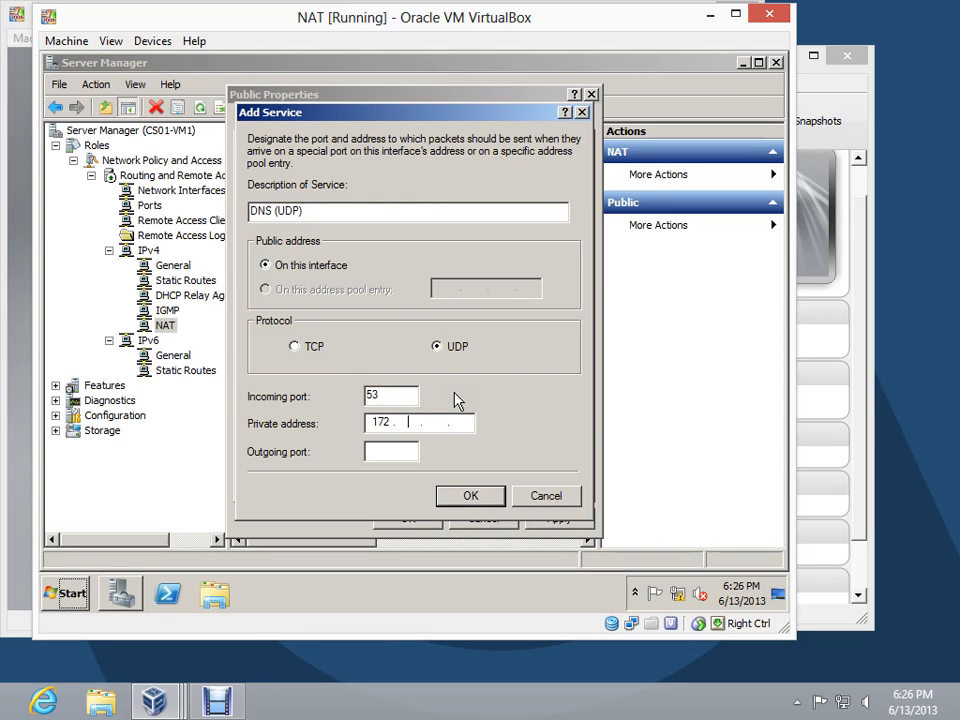
{"action": "type", "text": "16 . 128 . 2"}
{"action": "key", "text": "Tab"}
{"action": "type", "text": "53"}
{"action": "left_click", "coordinate": [383, 396]}
{"action": "left_click_drag", "start_coordinate": [383, 396], "coordinate": [368, 395]}
{"action": "left_click", "coordinate": [381, 452]}
{"action": "left_click_drag", "start_coordinate": [381, 452], "coordinate": [367, 451]}
{"action": "left_click", "coordinate": [462, 503]}
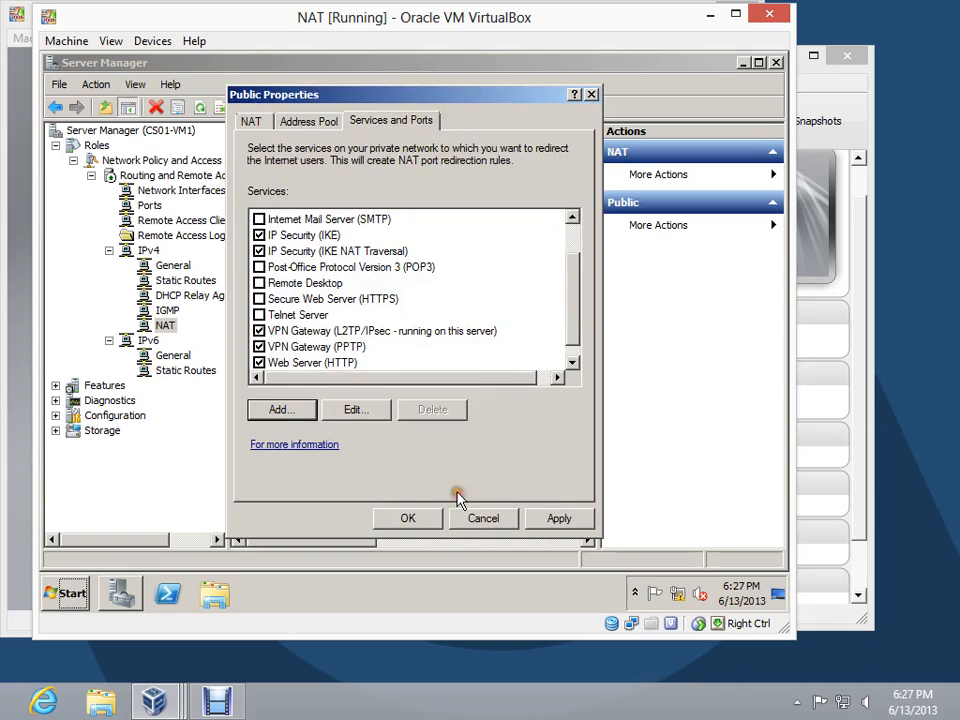
{"action": "left_click", "coordinate": [408, 519]}
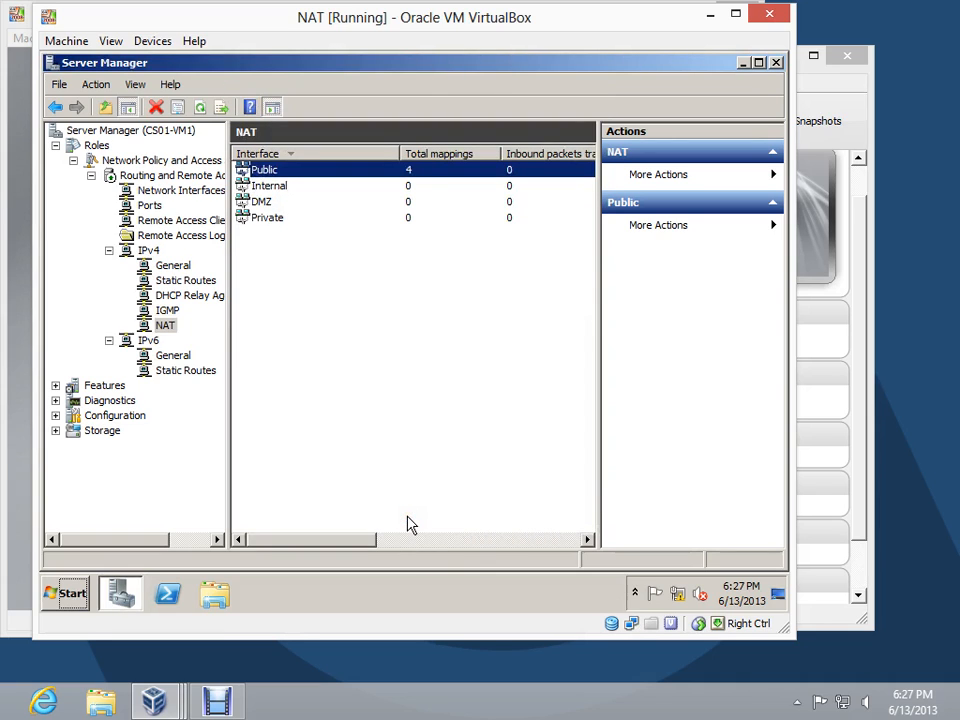
{"action": "left_click", "coordinate": [796, 702]}
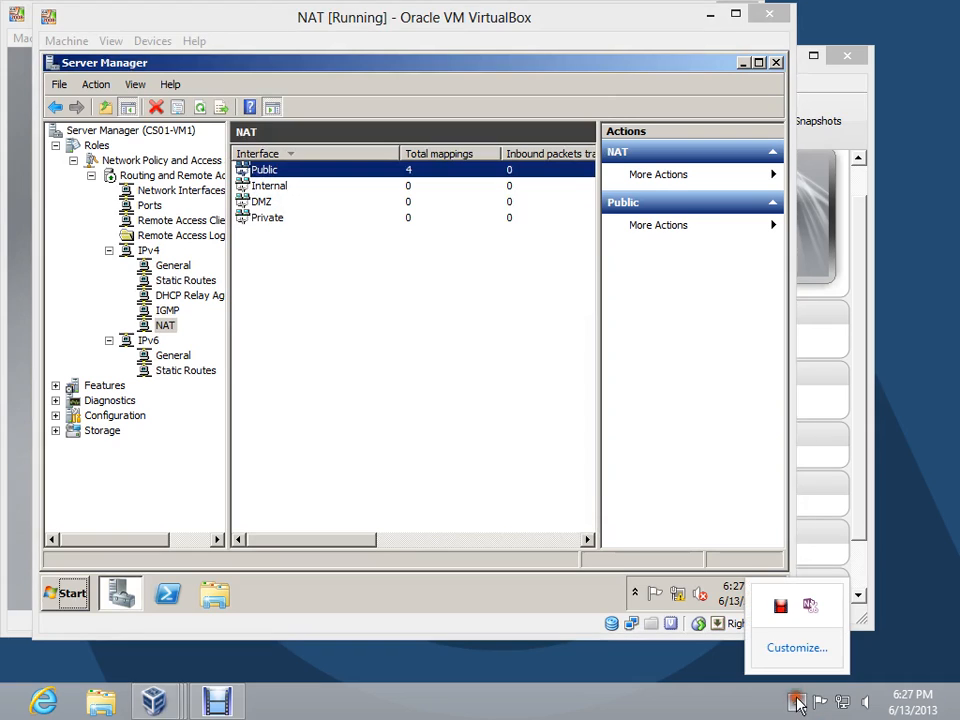
{"action": "right_click", "coordinate": [786, 618]}
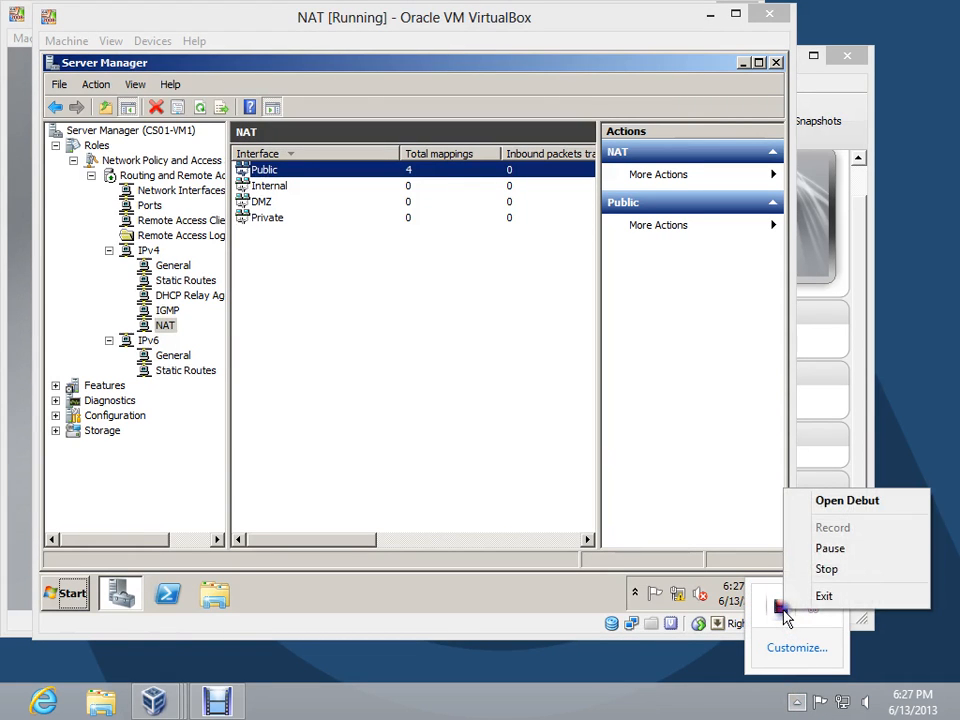
{"action": "left_click", "coordinate": [830, 549]}
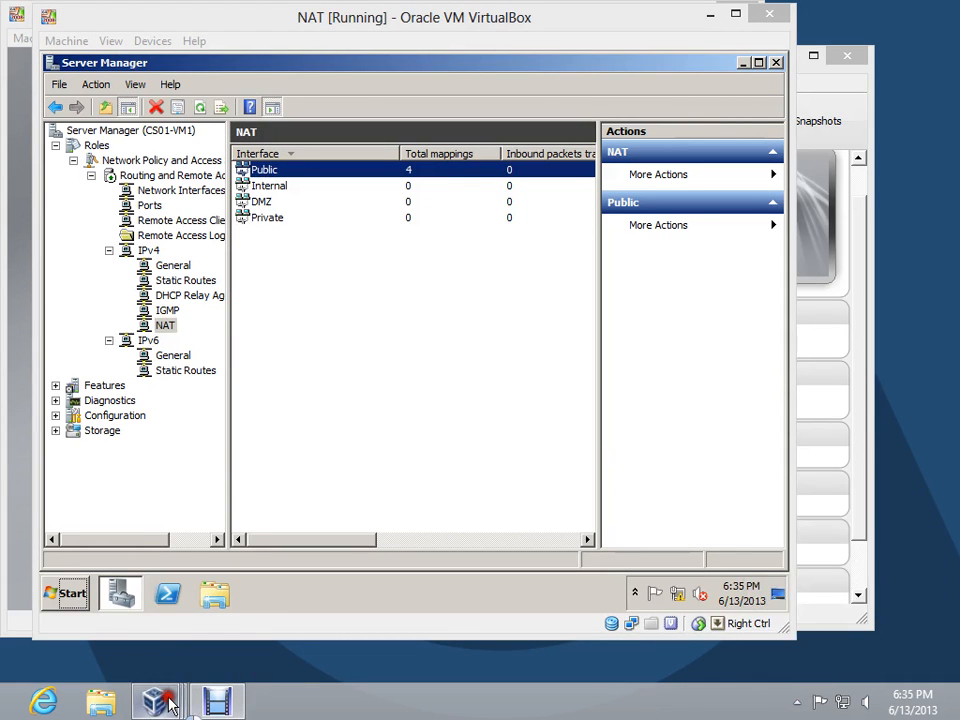
Switch to the DC virtual machine, log on as Administrator with the account password, and dismiss the Guest Additions notice
{"action": "mouse_move", "coordinate": [153, 702]}
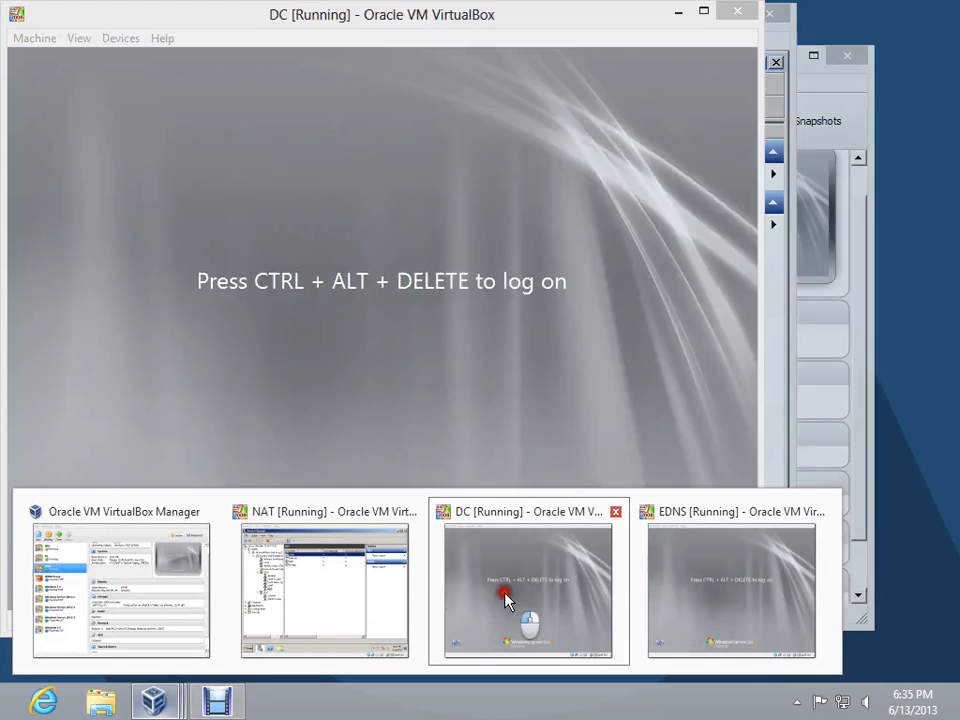
{"action": "left_click", "coordinate": [505, 600]}
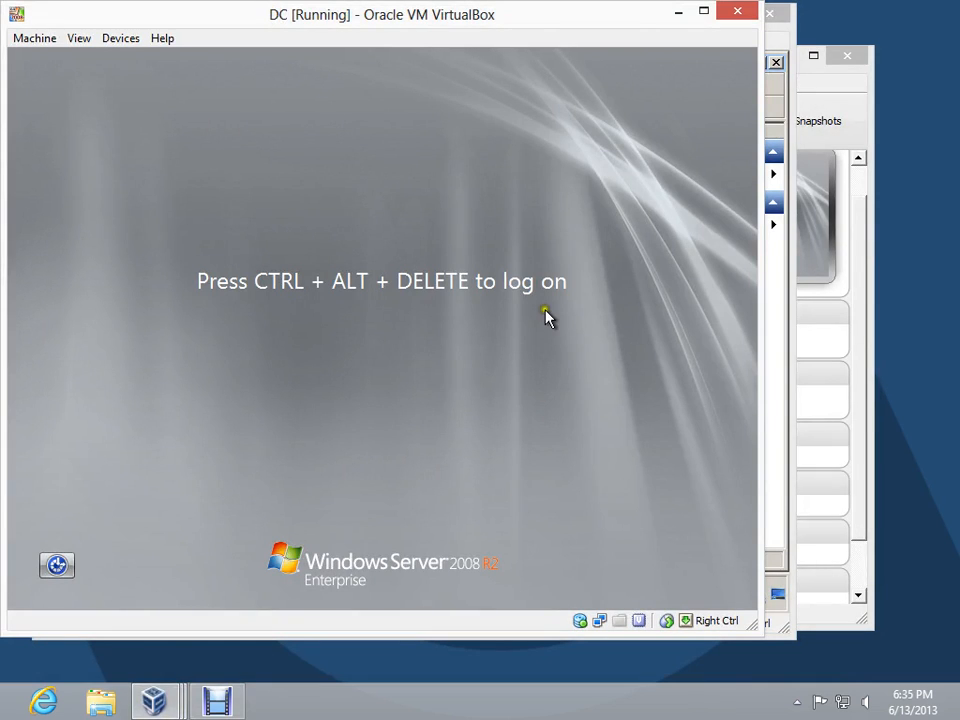
{"action": "key", "text": "ctrl+alt+Delete"}
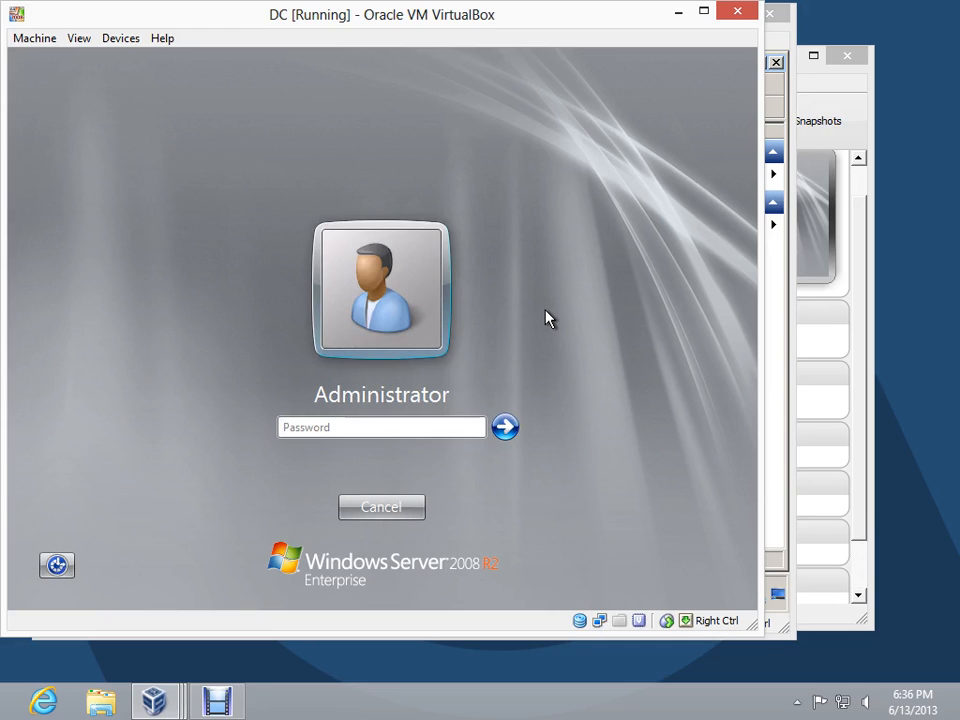
{"action": "type", "text": "******"}
{"action": "key", "text": "Return"}
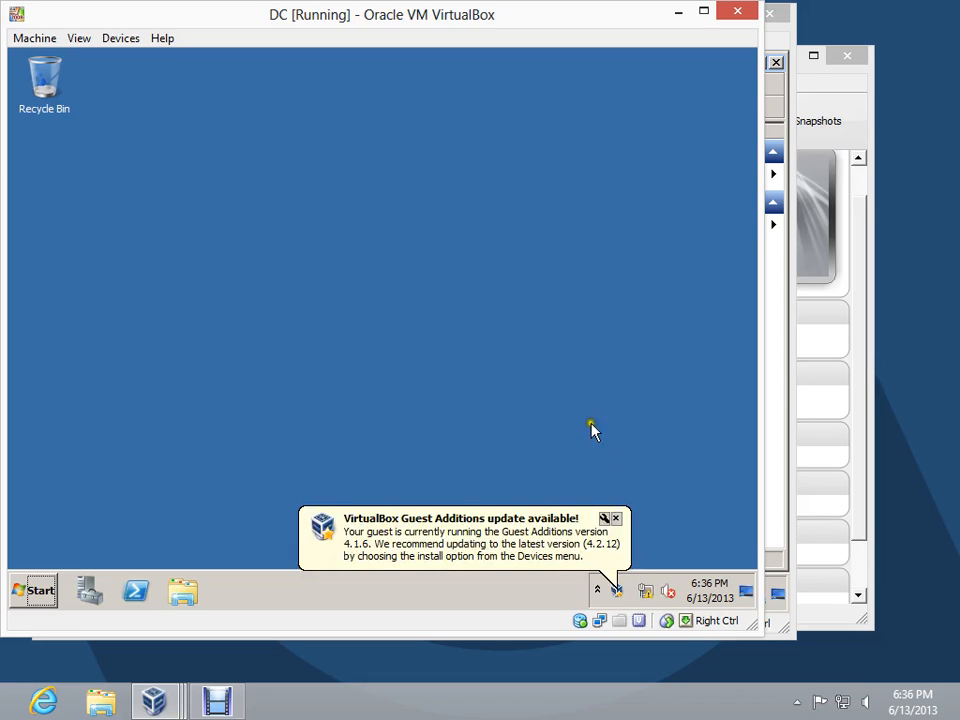
{"action": "left_click", "coordinate": [616, 518]}
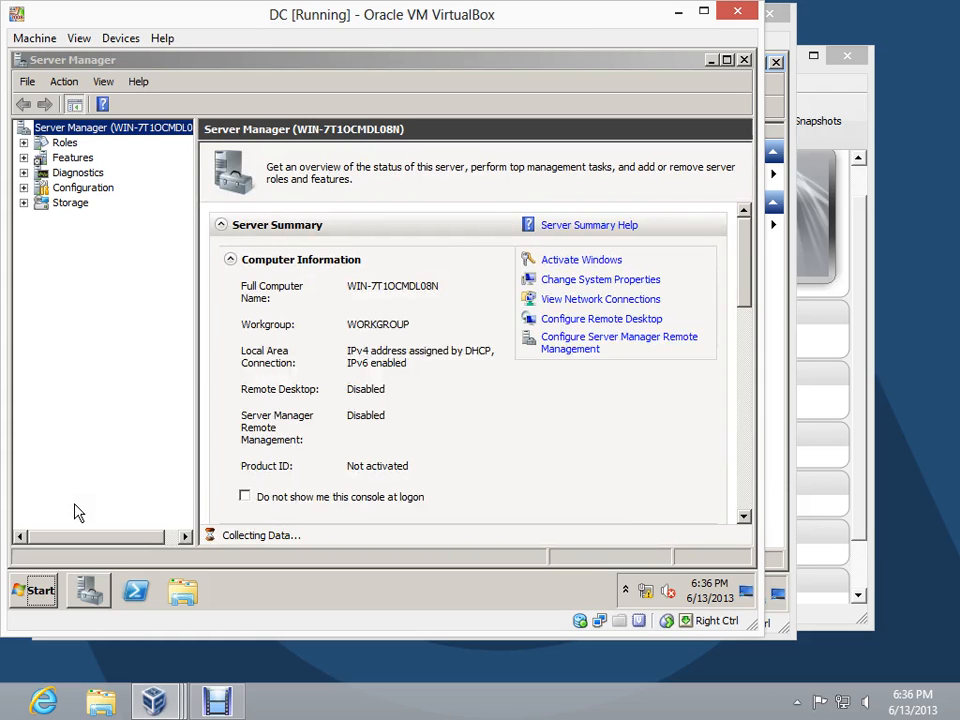
Open the Internet Protocol Version 4 (TCP/IPv4) properties of the DC's Local Area Connection
{"action": "left_click", "coordinate": [577, 300]}
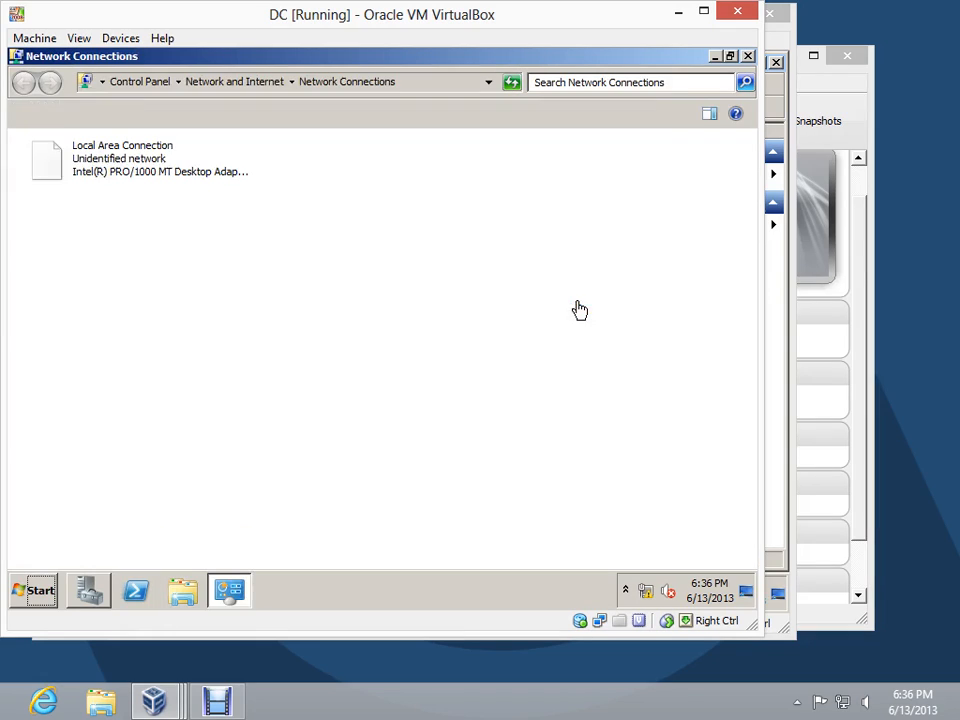
{"action": "left_click", "coordinate": [79, 157]}
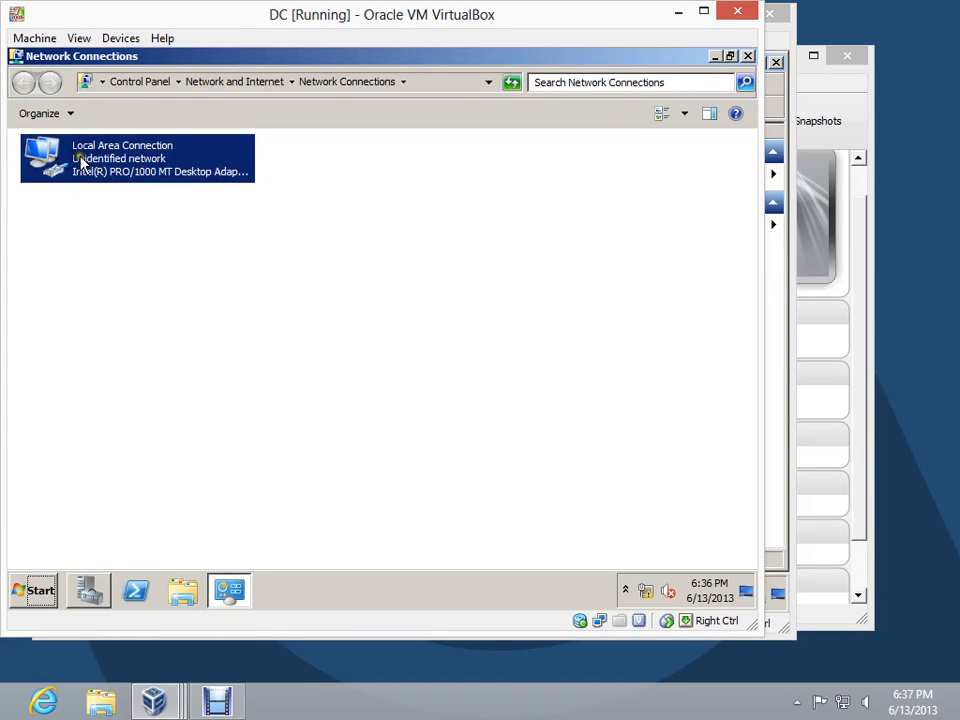
{"action": "right_click", "coordinate": [82, 160]}
{"action": "left_click", "coordinate": [134, 304]}
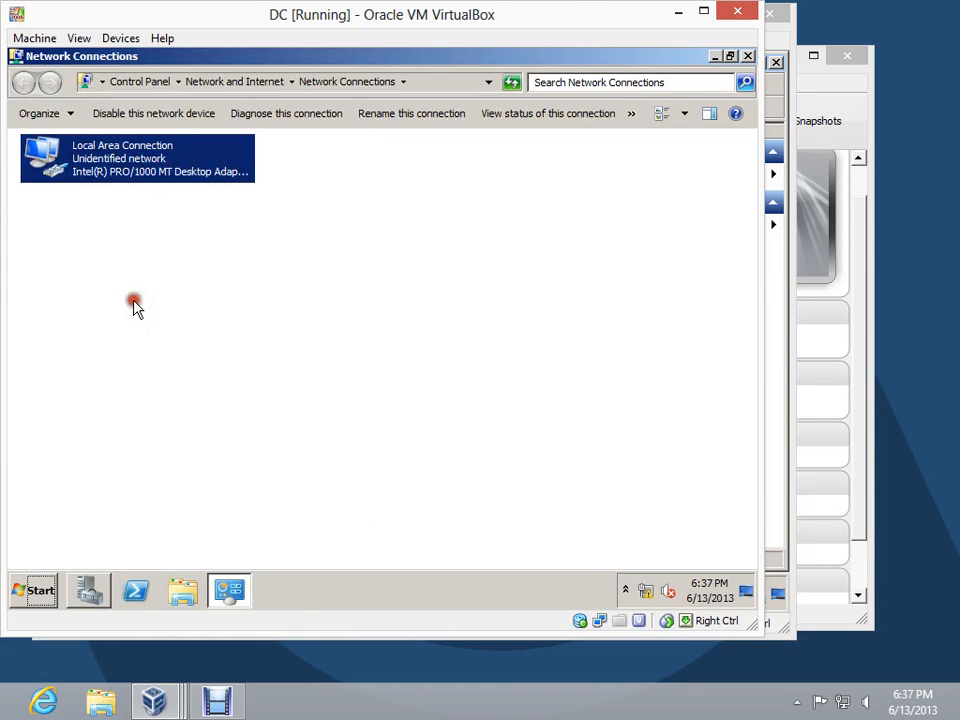
{"action": "left_click", "coordinate": [193, 332]}
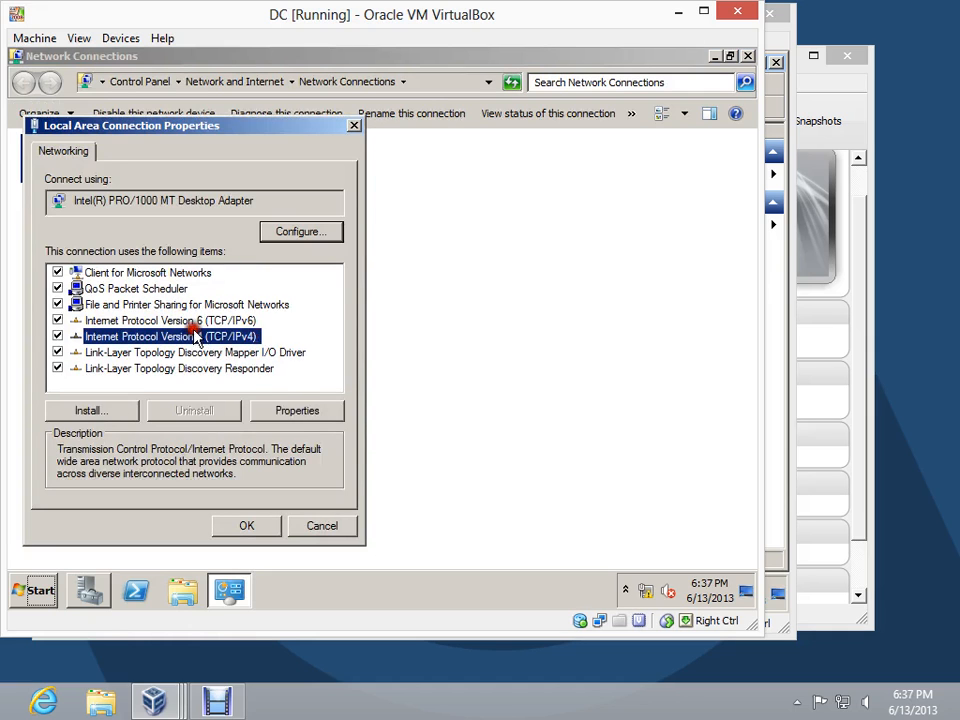
{"action": "left_click", "coordinate": [296, 409]}
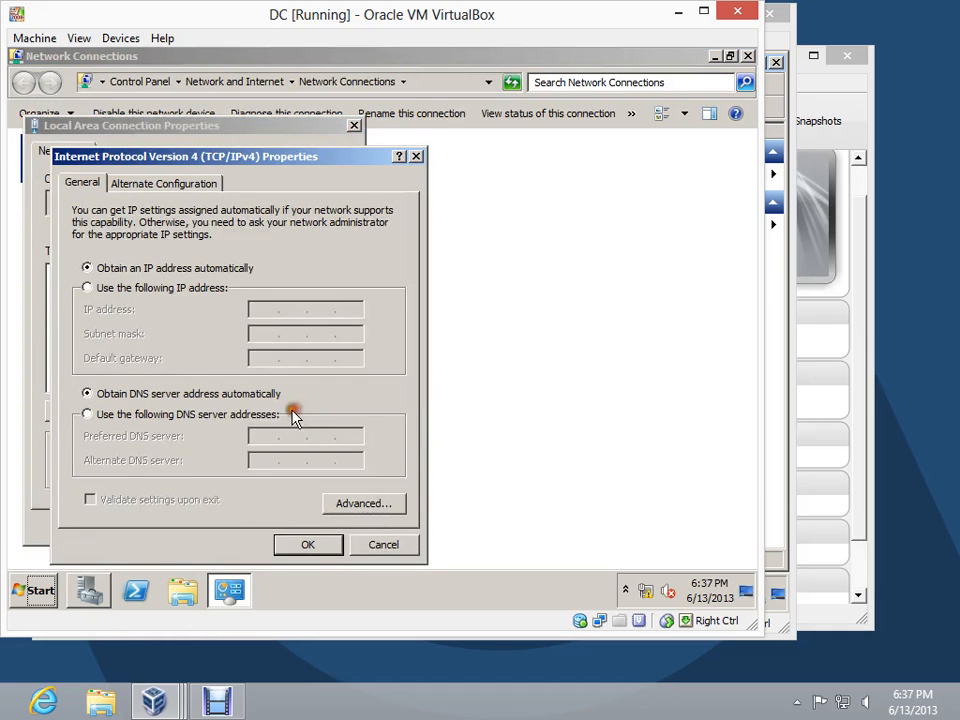
Assign static IP address 172.16.0.2 with subnet mask 255.255.128.0 and default gateway 172.16.0.1
{"action": "left_click", "coordinate": [146, 286]}
{"action": "type", "text": "172."}
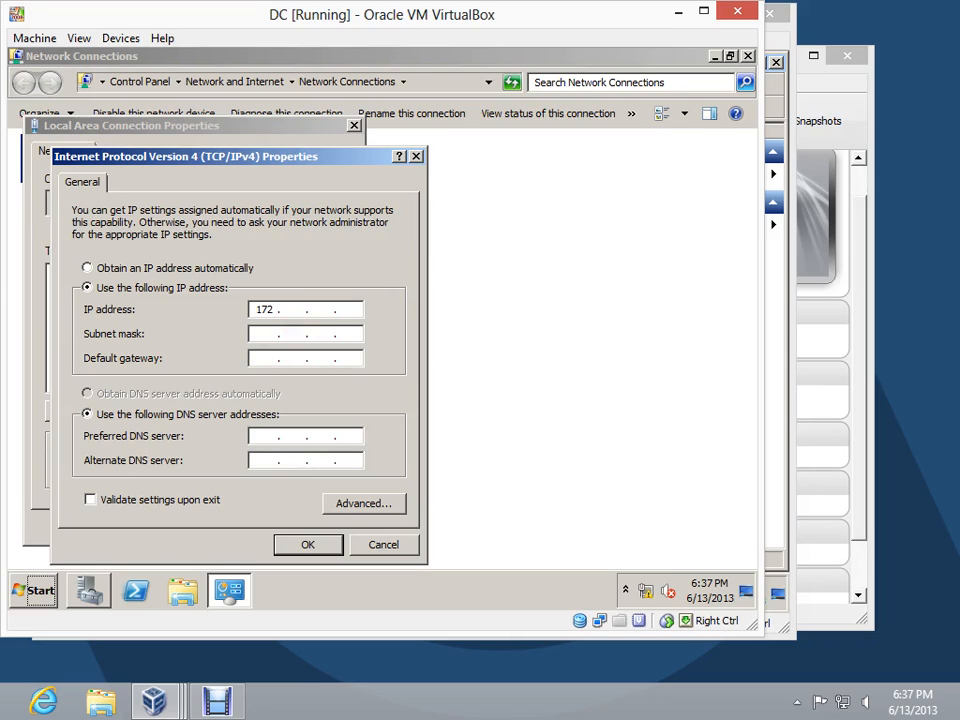
{"action": "type", "text": "16.0.2"}
{"action": "key", "text": "Tab"}
{"action": "type", "text": "255 . 255 . 128 . 0"}
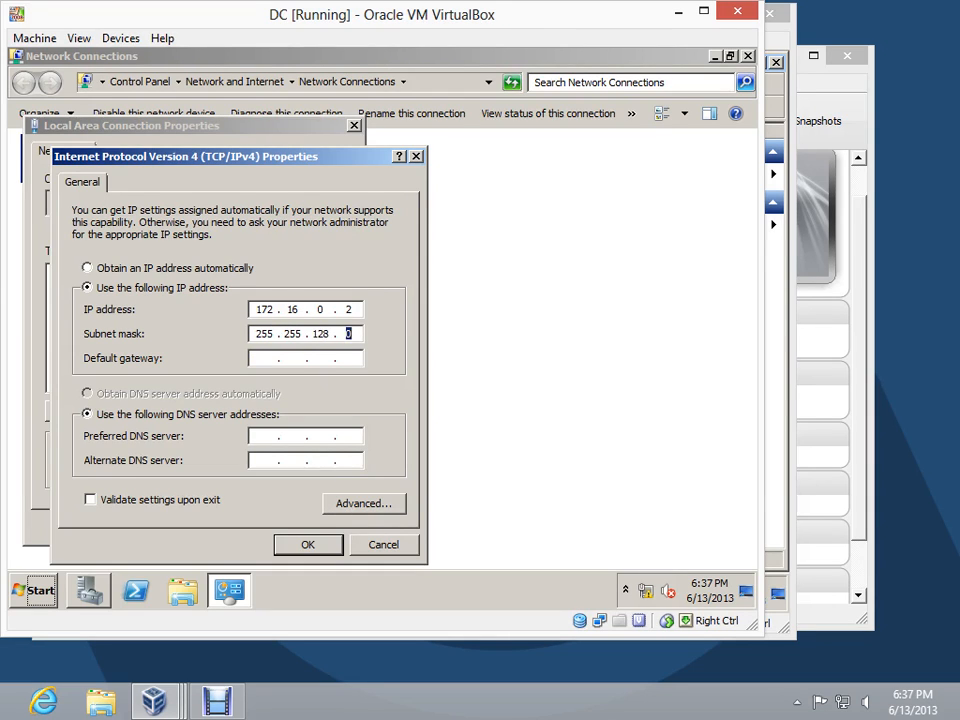
{"action": "key", "text": "Tab"}
{"action": "type", "text": "172 . 16 . 0 . 1"}
Set the preferred DNS server to 172.16.128.2, accept the connection settings and close Network Connections
{"action": "key", "text": "Tab"}
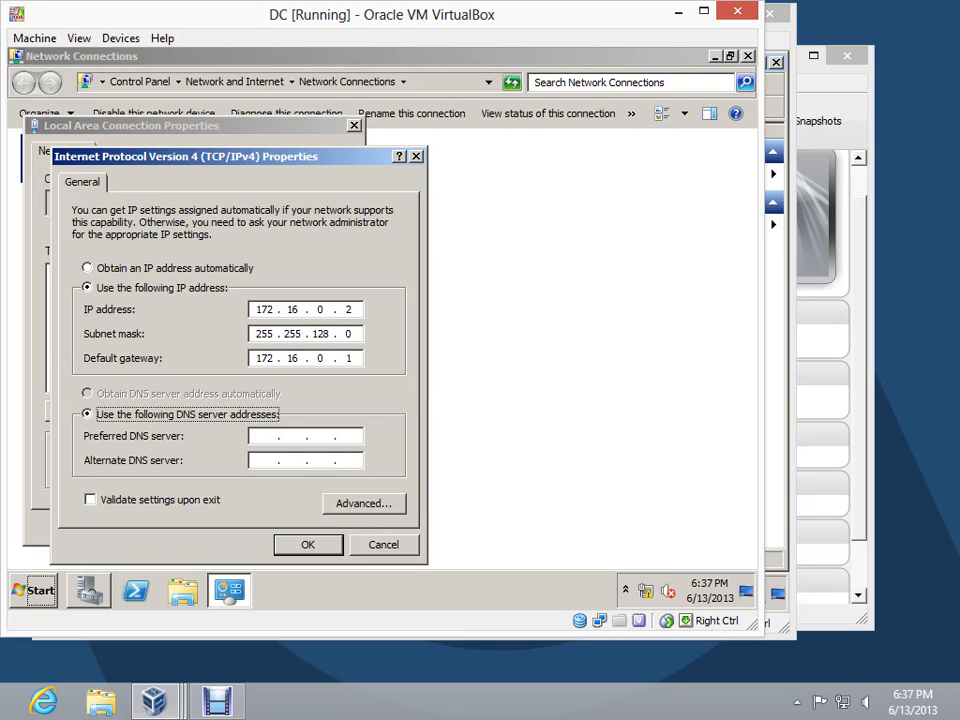
{"action": "key", "text": "Tab"}
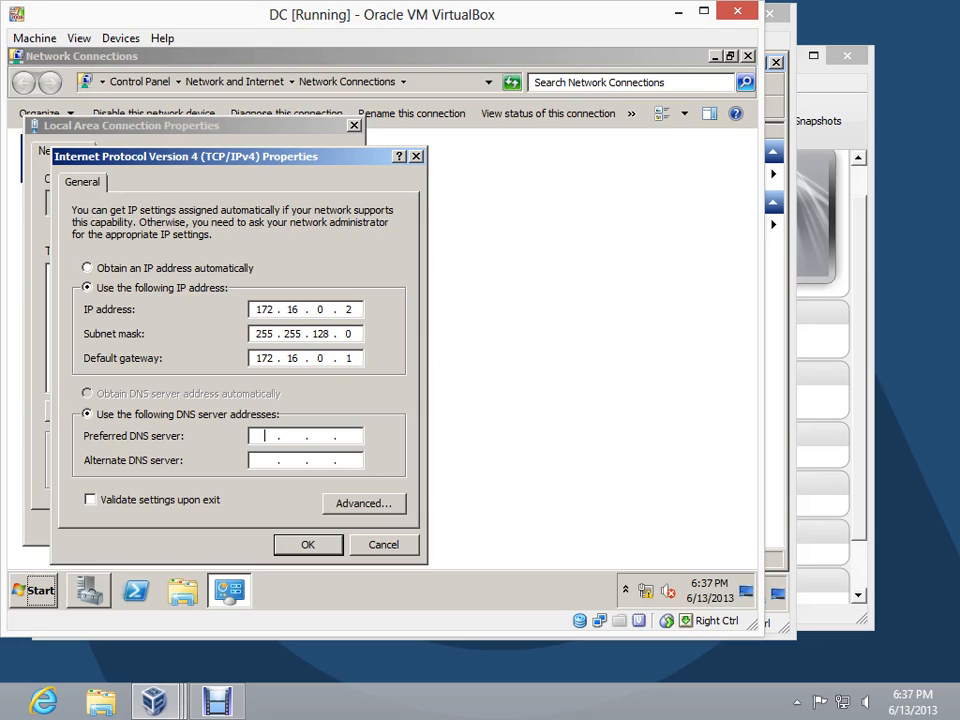
{"action": "type", "text": "172 . 16 . 128 . 2"}
{"action": "left_click", "coordinate": [302, 546]}
{"action": "left_click", "coordinate": [247, 526]}
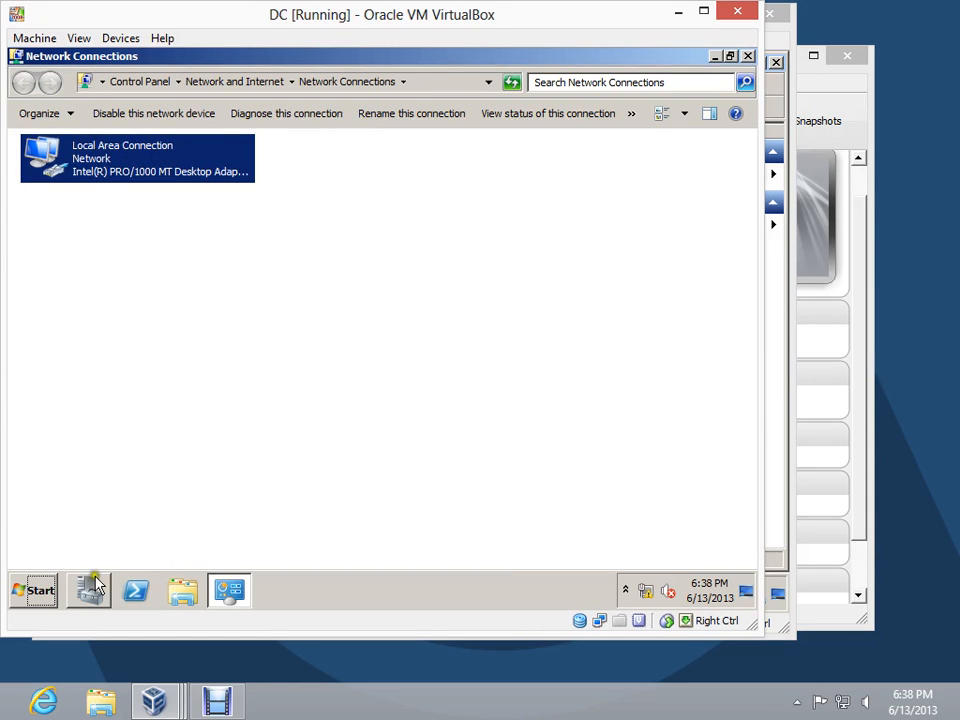
{"action": "left_click", "coordinate": [746, 57]}
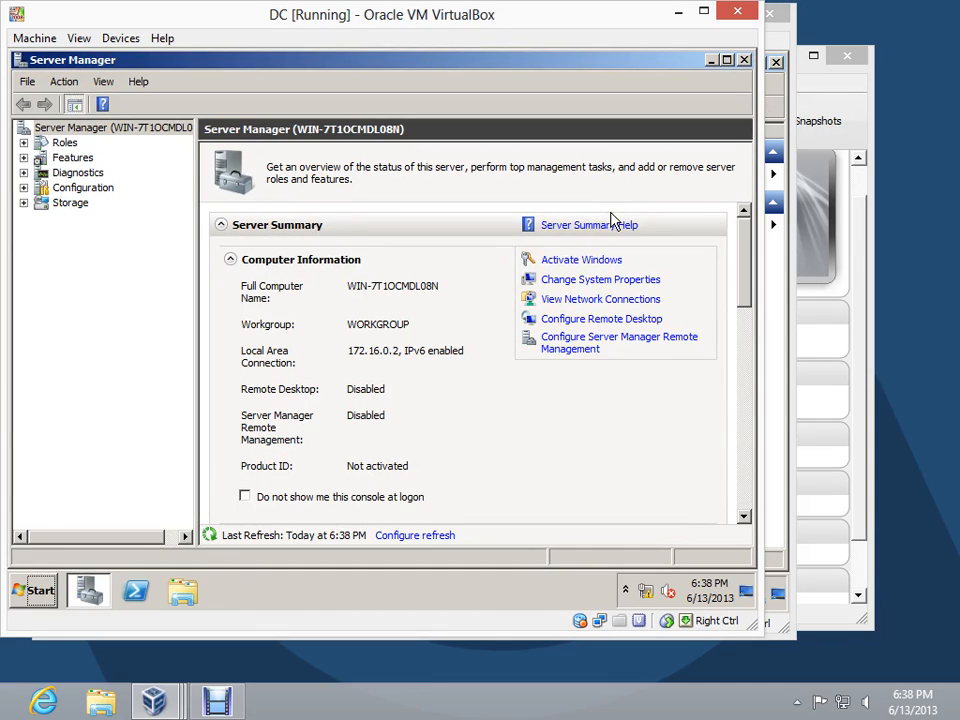
Rename the DC computer to CS01-VM2 in its system properties and restart the server to apply the change
{"action": "left_click", "coordinate": [619, 280]}
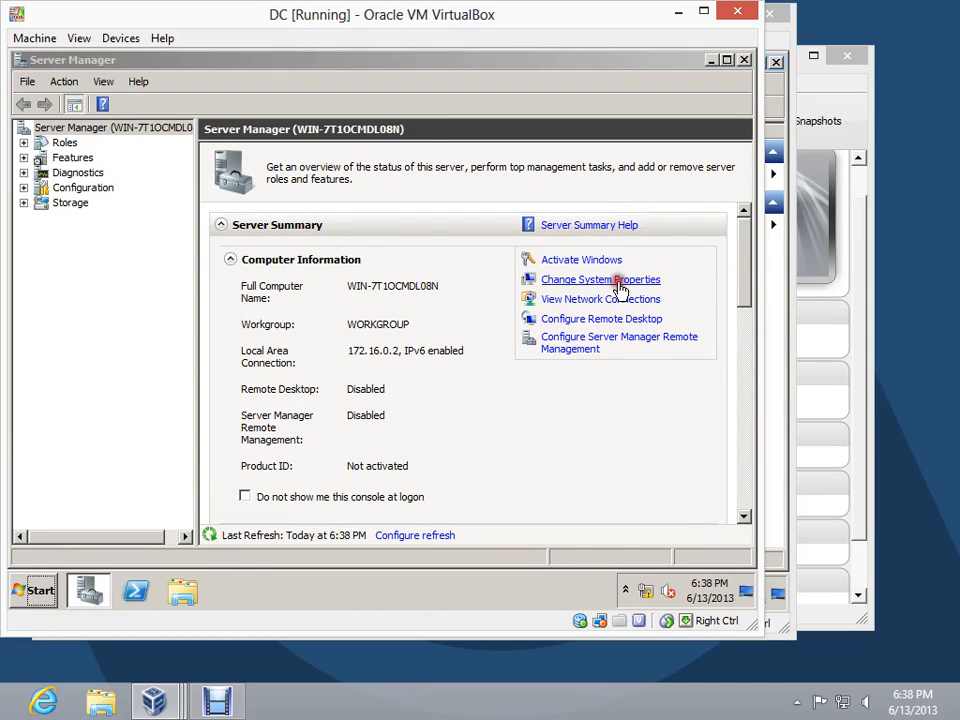
{"action": "left_click", "coordinate": [372, 310]}
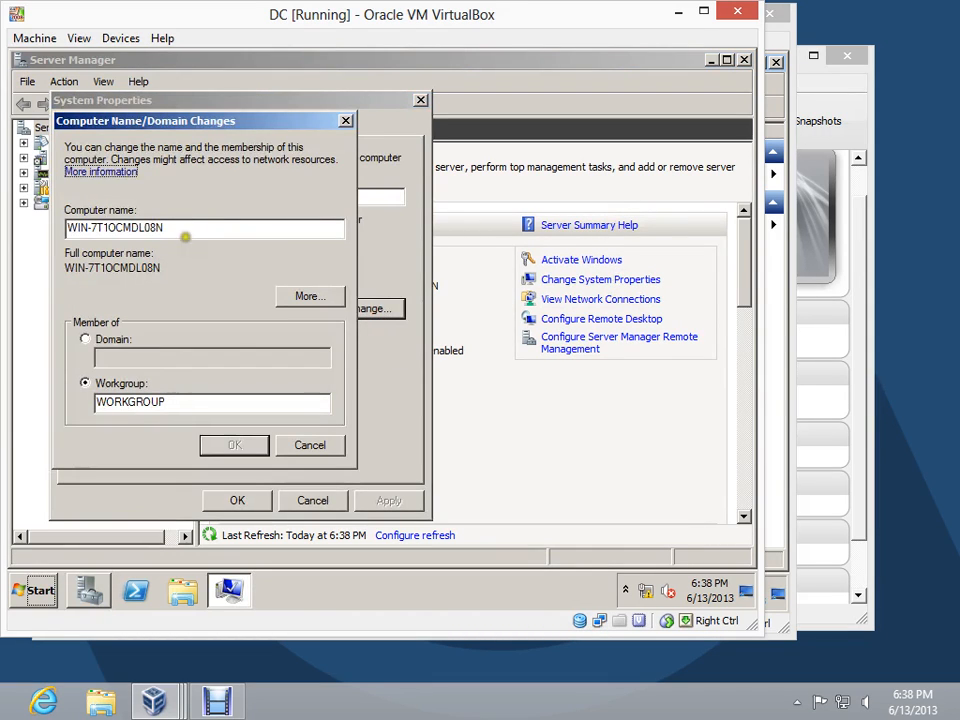
{"action": "type", "text": "CS"}
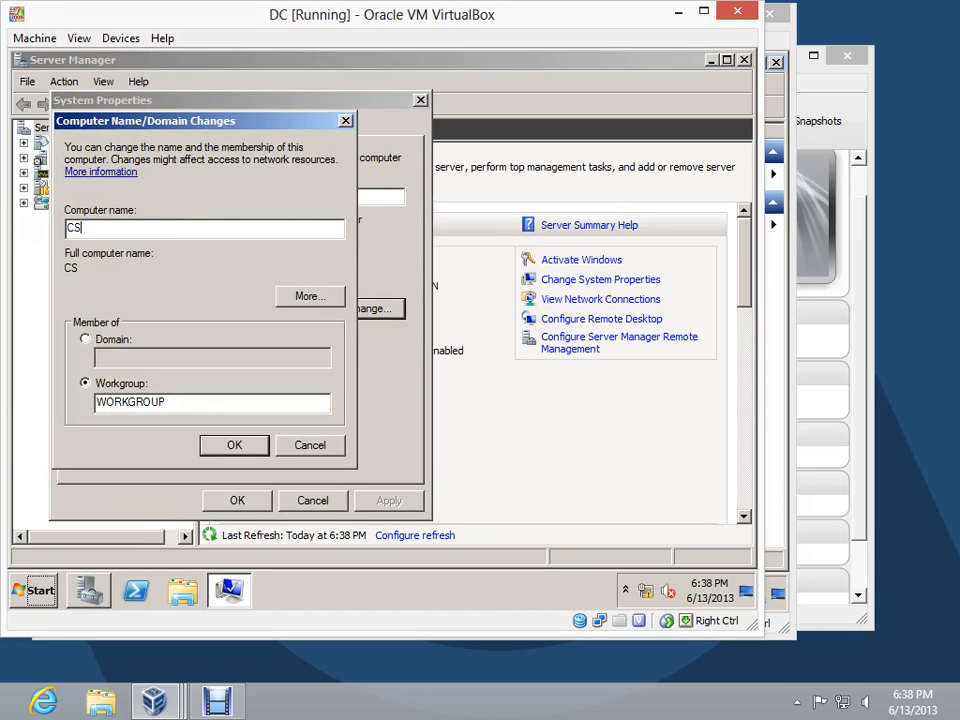
{"action": "type", "text": "01-VM2"}
{"action": "left_click", "coordinate": [222, 450]}
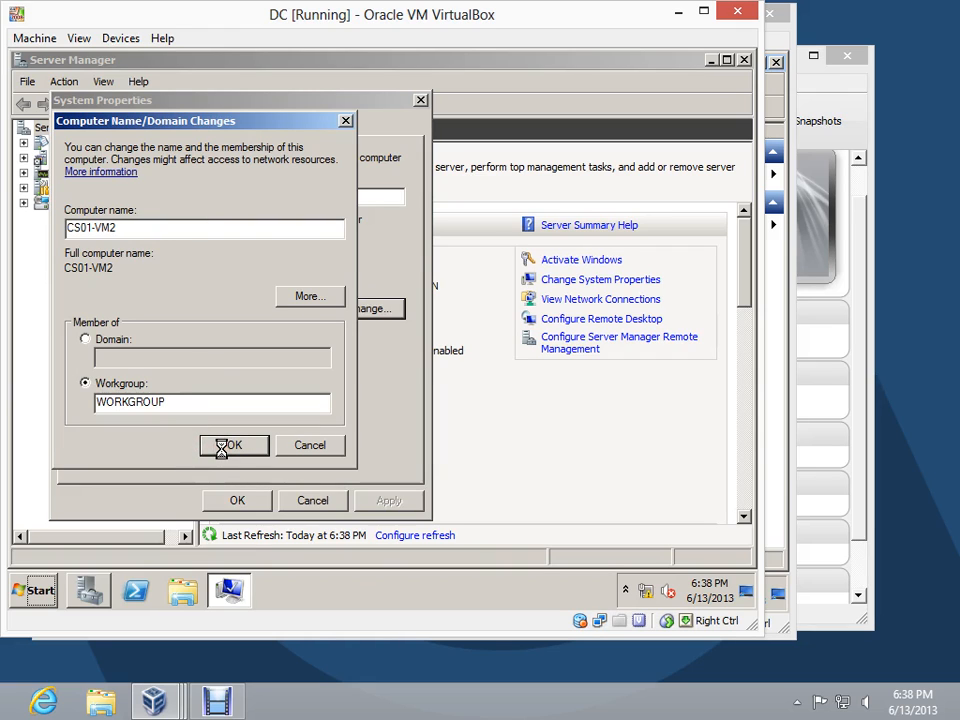
{"action": "left_click", "coordinate": [508, 340]}
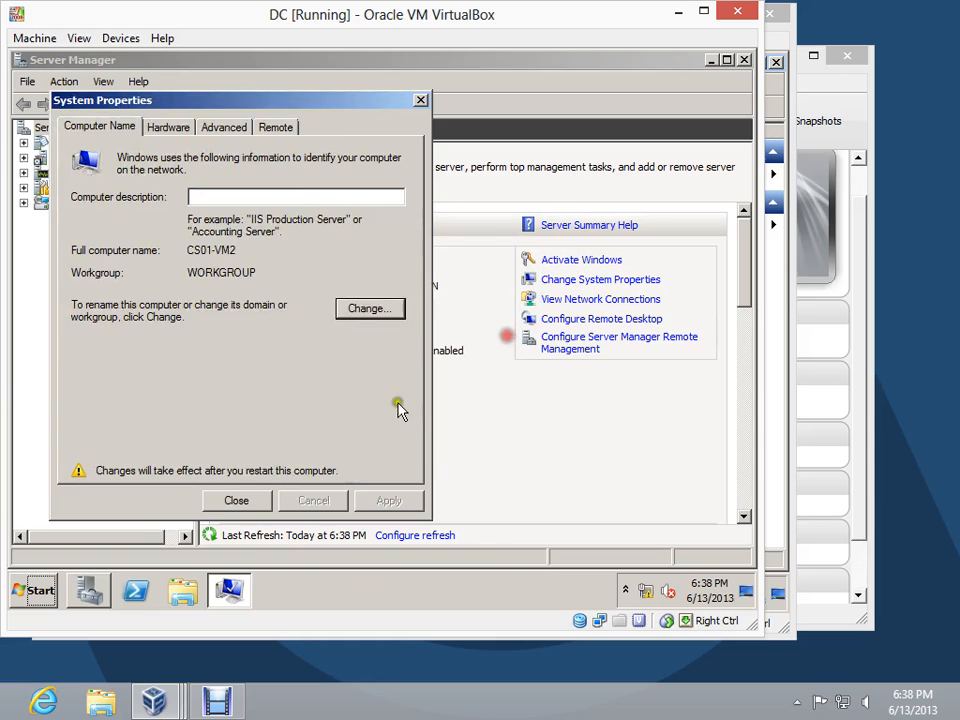
{"action": "left_click", "coordinate": [258, 503]}
{"action": "left_click", "coordinate": [418, 336]}
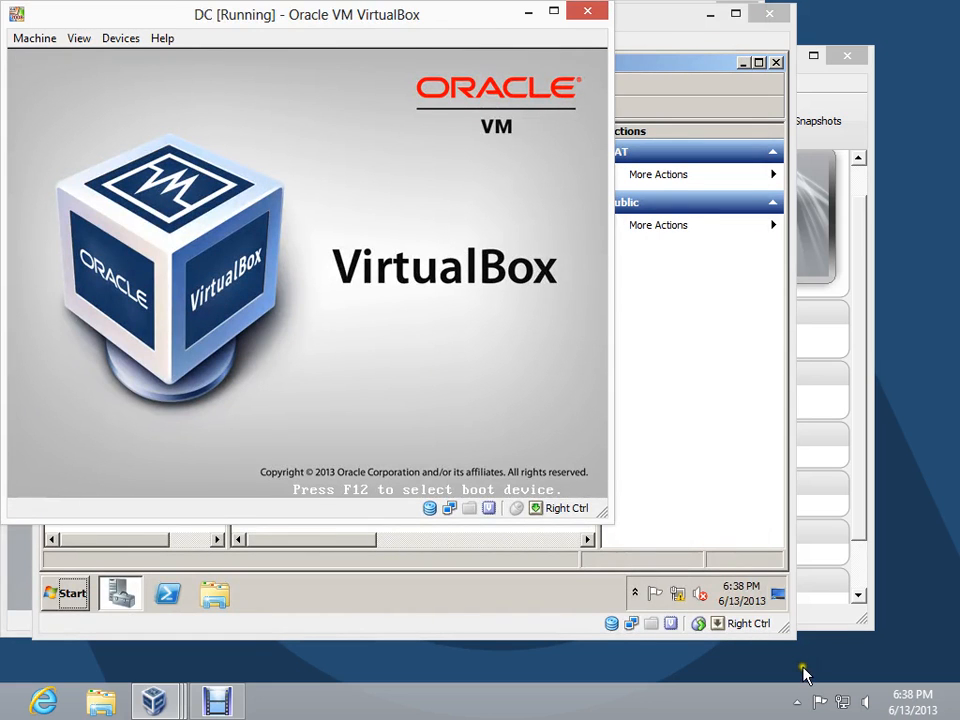
{"action": "left_click", "coordinate": [797, 702]}
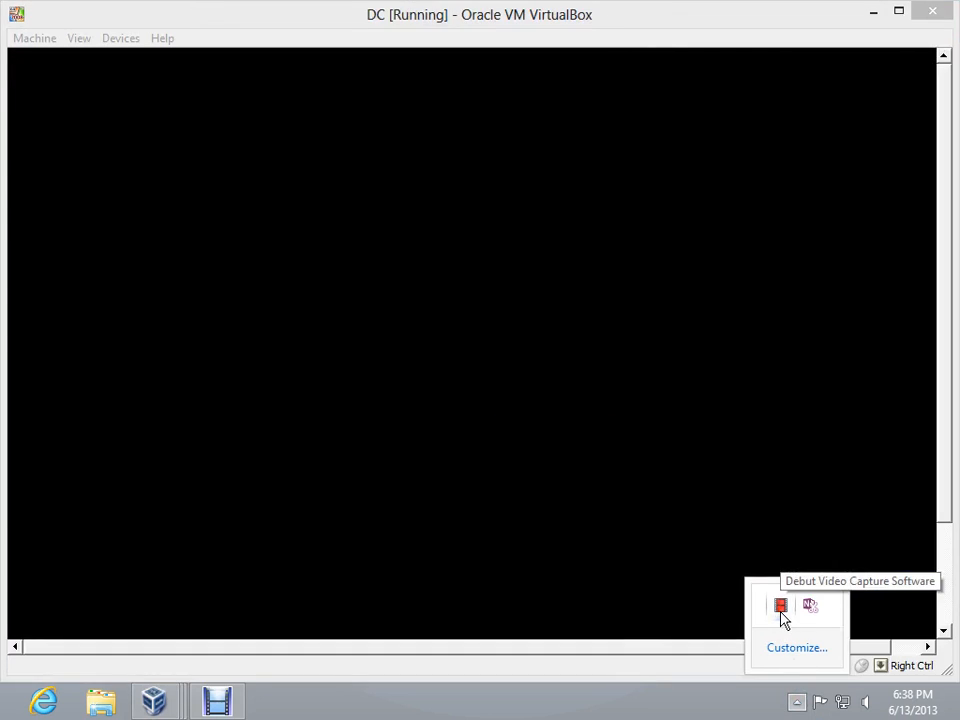
{"action": "right_click", "coordinate": [782, 612]}
{"action": "left_click", "coordinate": [831, 549]}
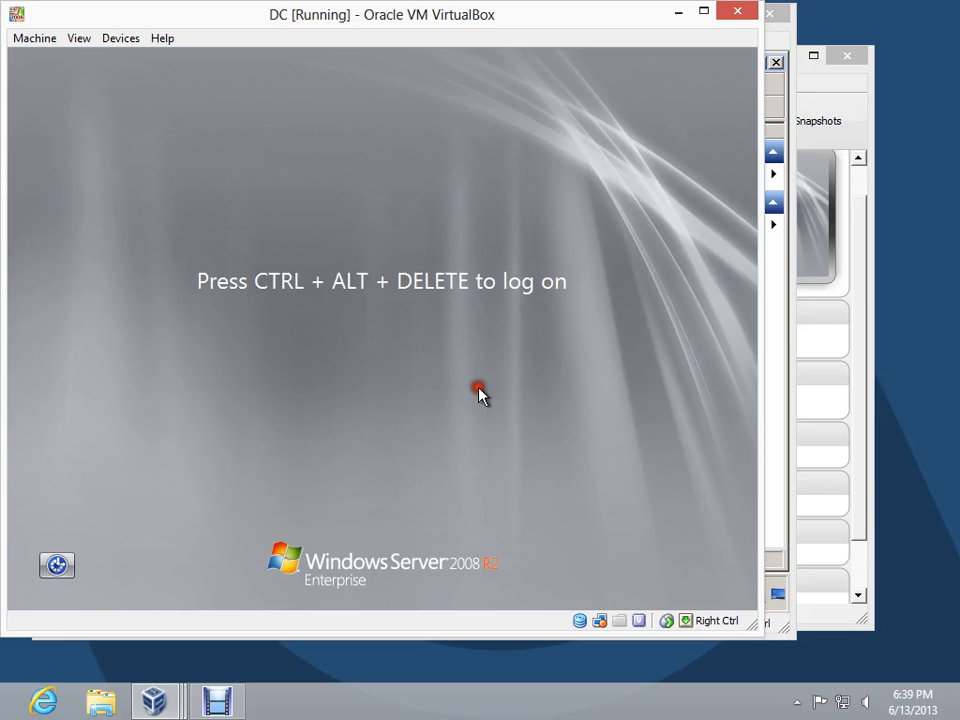
Log on to the restarted DC server as Administrator with the account password
{"action": "key", "text": "Control_R+Delete"}
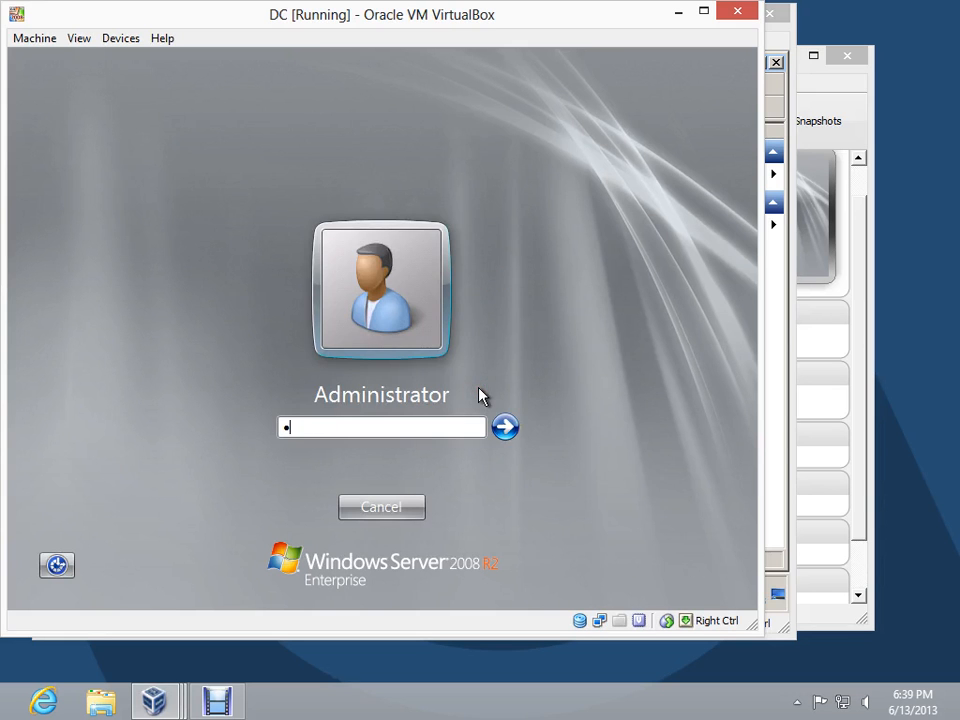
{"action": "type", "text": "••••••••"}
{"action": "key", "text": "Return"}
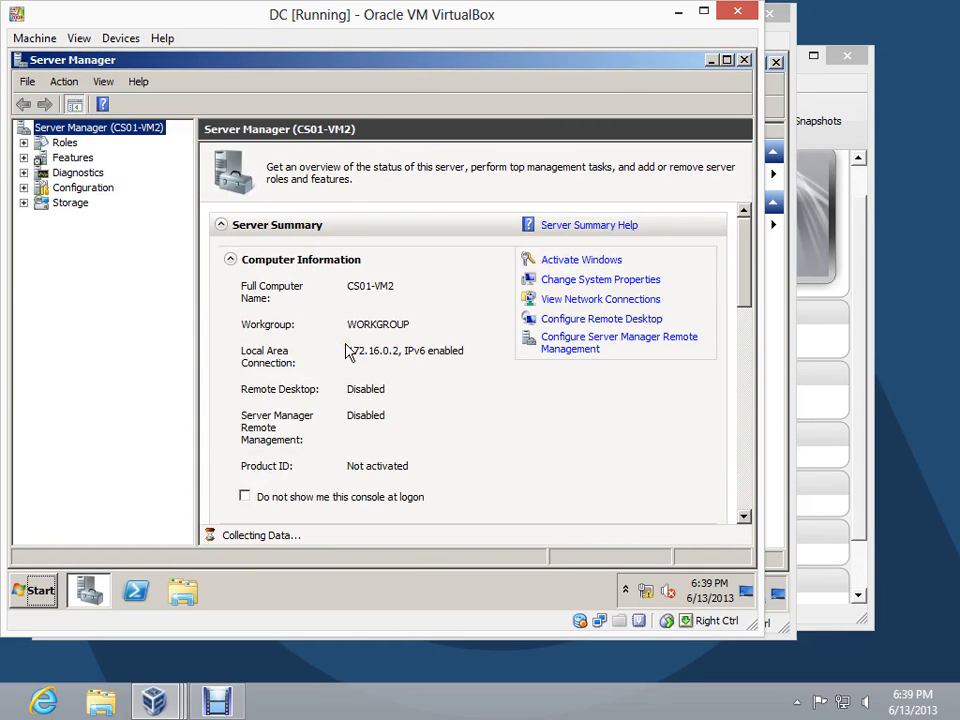
Install the Active Directory Domain Services role on the DC together with the required .NET Framework 3.5.1 features
{"action": "left_click", "coordinate": [55, 144]}
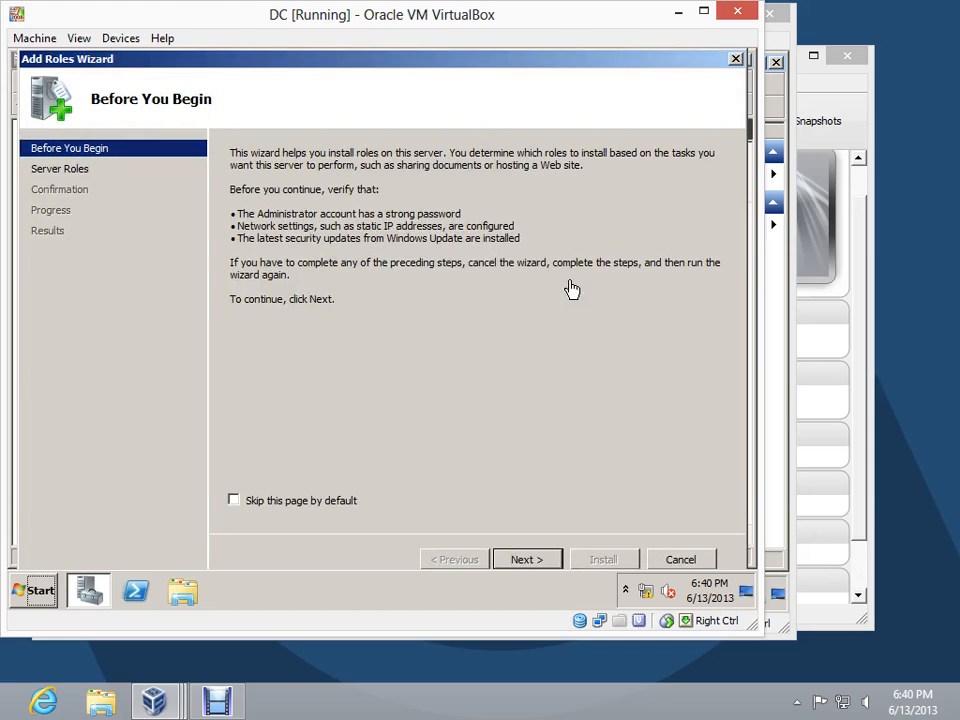
{"action": "left_click", "coordinate": [525, 559]}
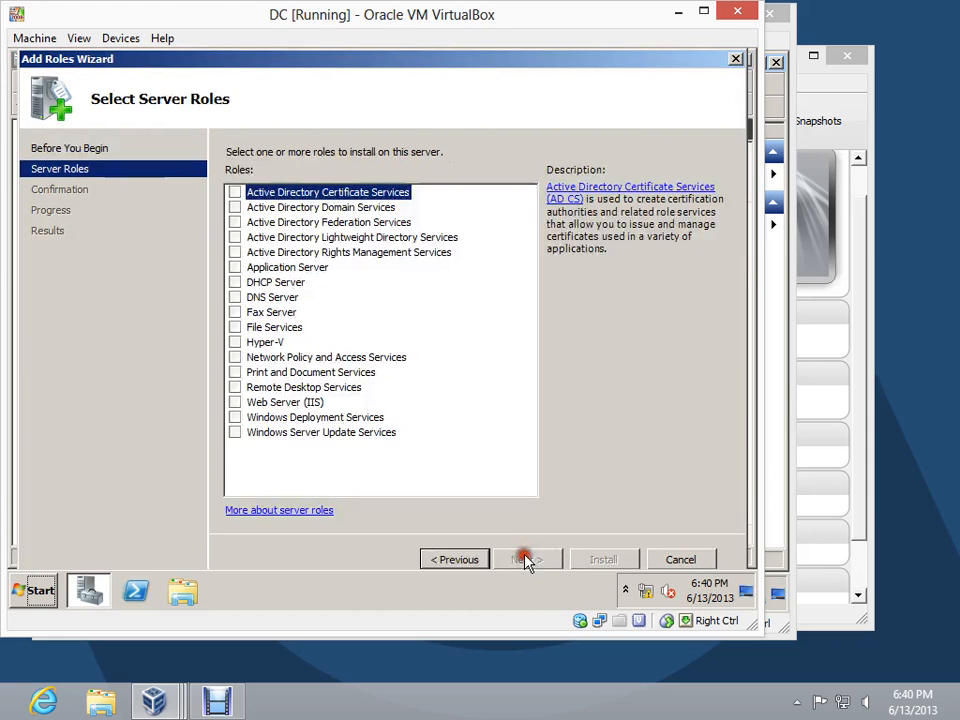
{"action": "left_click", "coordinate": [235, 207]}
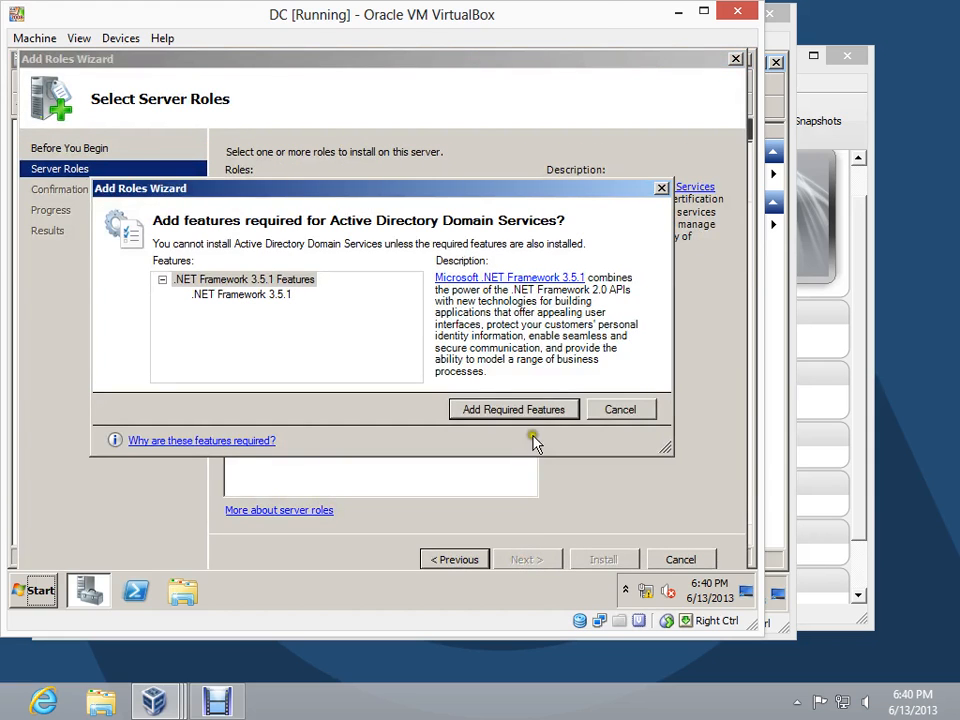
{"action": "left_click", "coordinate": [540, 419]}
{"action": "left_click", "coordinate": [540, 560]}
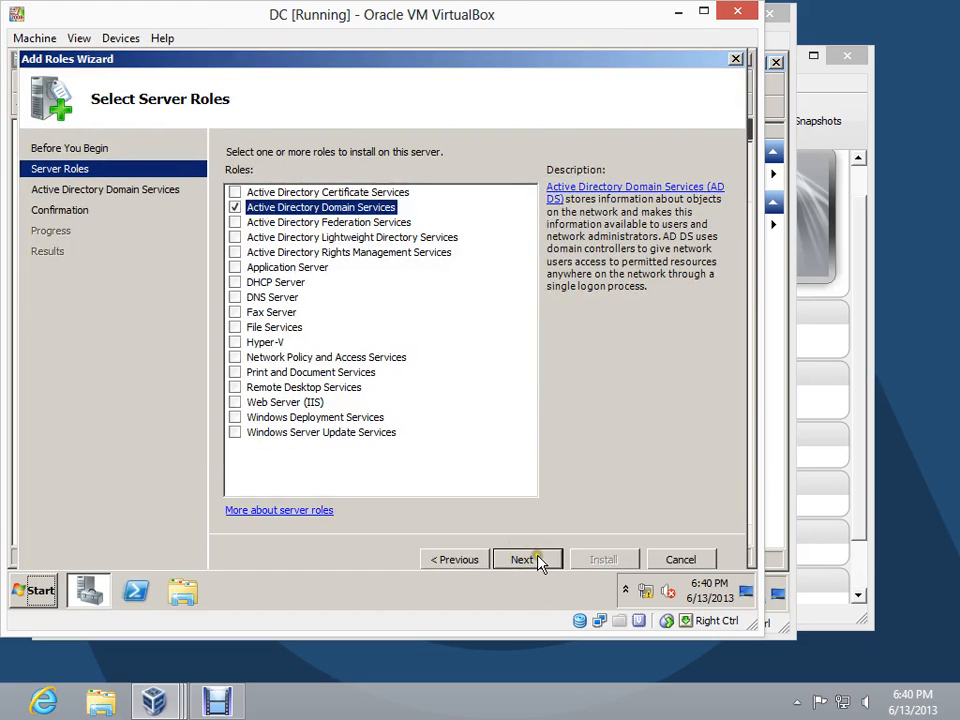
{"action": "left_click", "coordinate": [538, 562]}
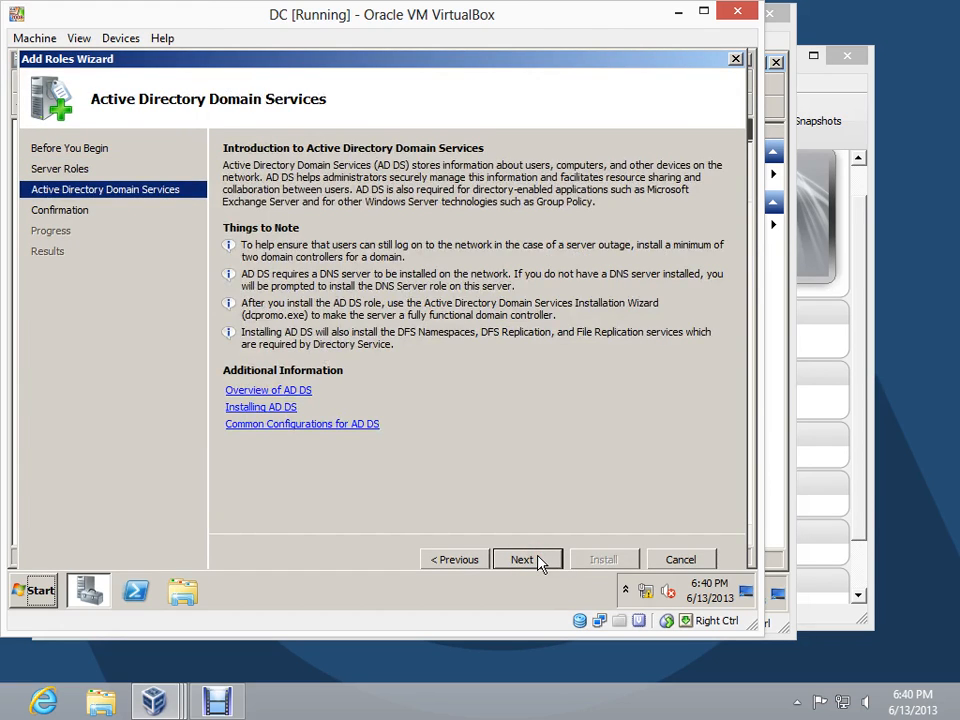
{"action": "left_click", "coordinate": [538, 562]}
{"action": "left_click", "coordinate": [584, 565]}
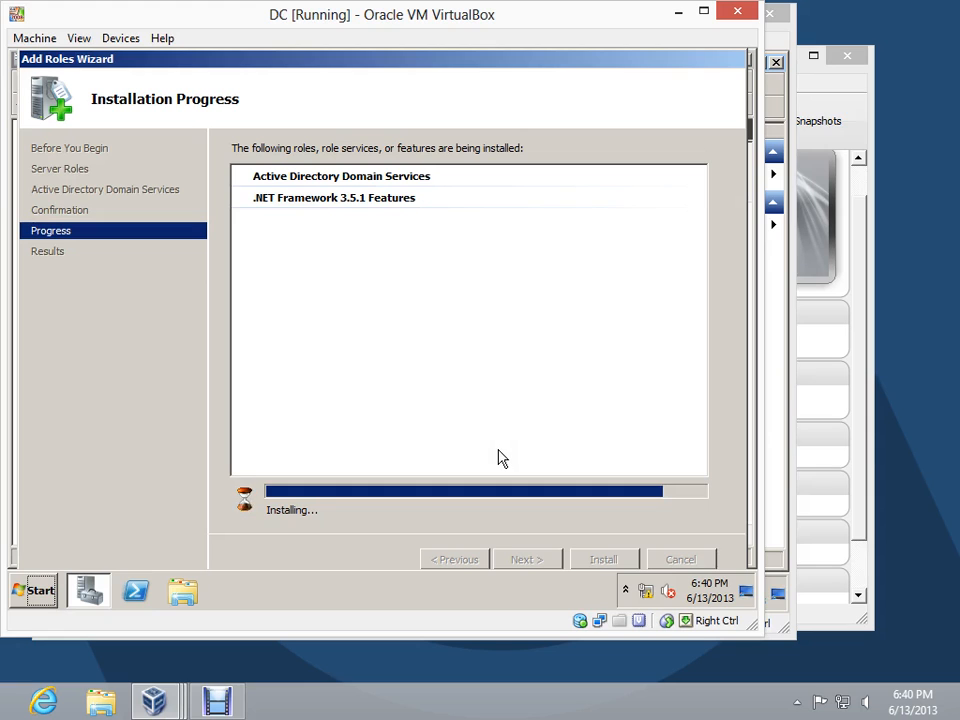
{"action": "left_click", "coordinate": [796, 700]}
{"action": "right_click", "coordinate": [778, 606]}
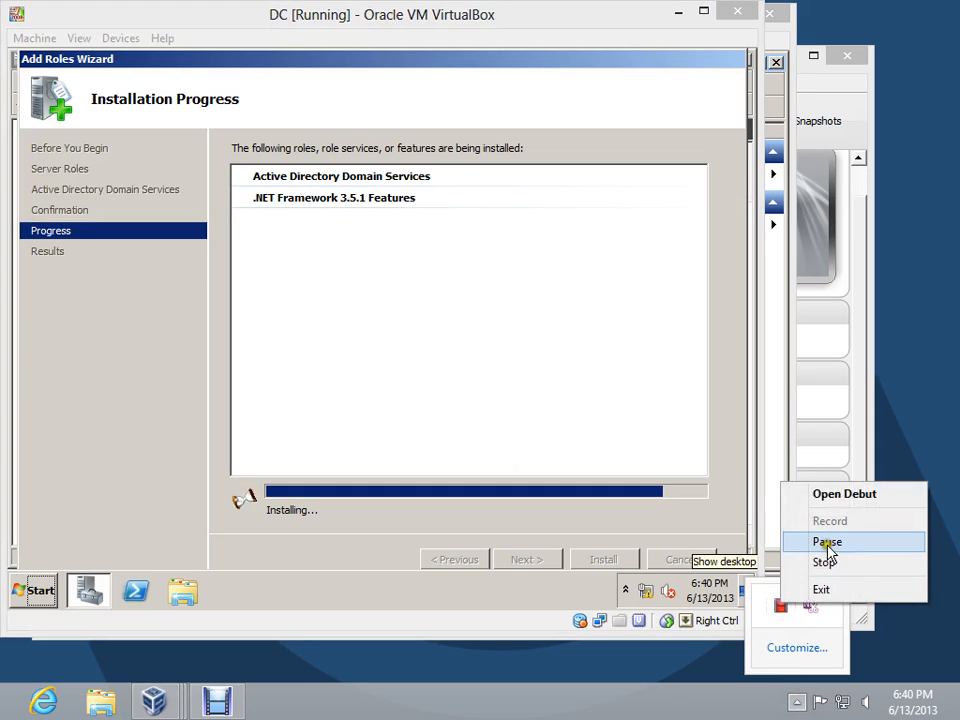
{"action": "left_click", "coordinate": [828, 543]}
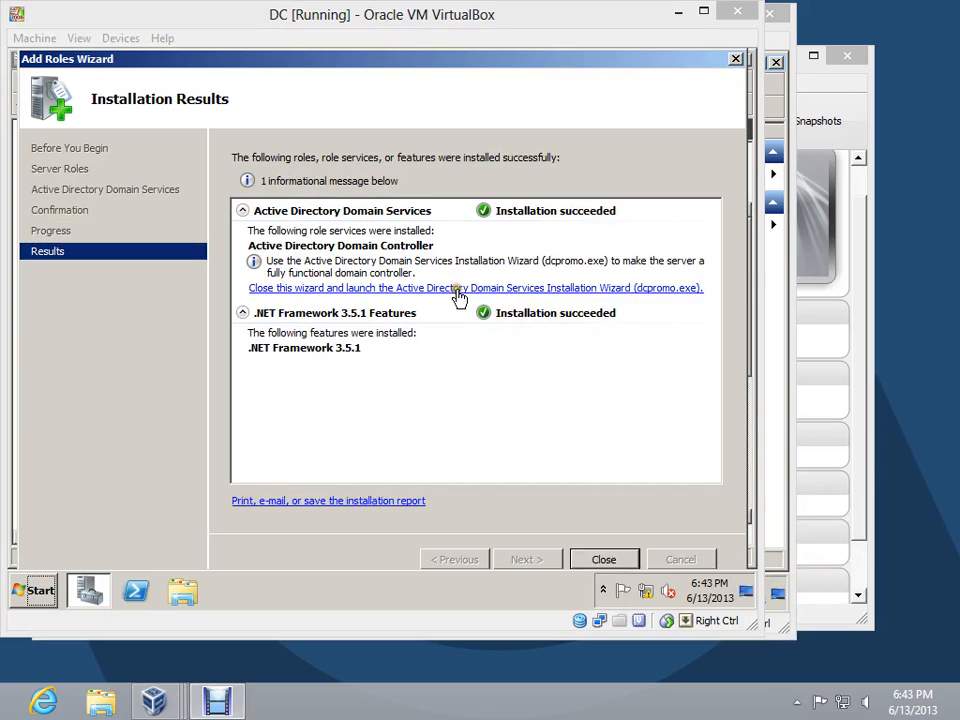
Launch the Active Directory Domain Services Installation Wizard (dcpromo.exe) and choose to create a new domain in a new forest
{"action": "left_click", "coordinate": [456, 284]}
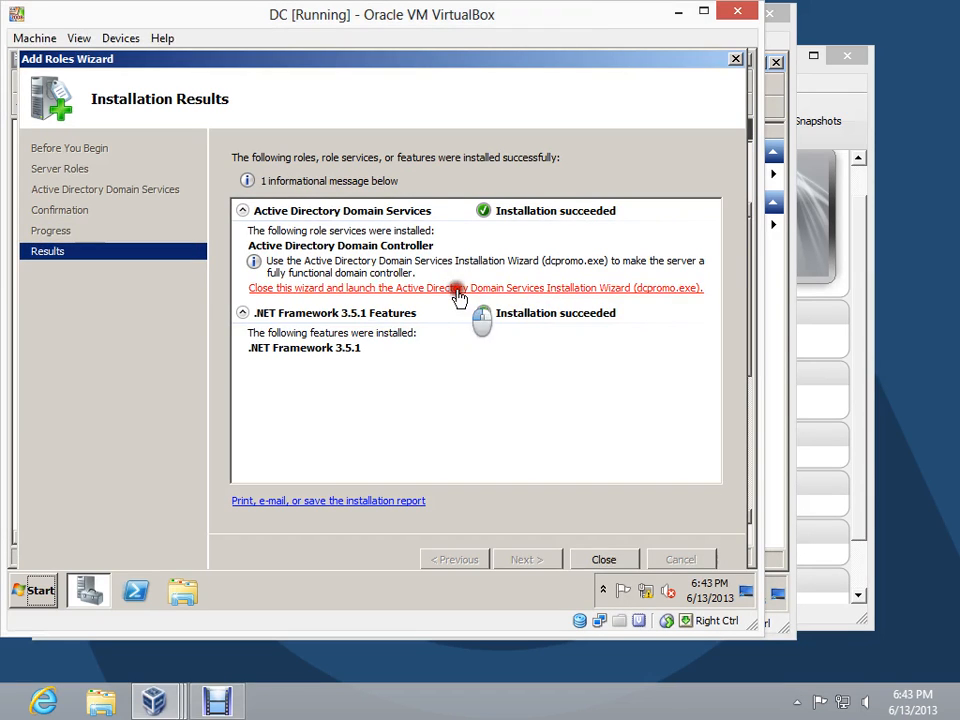
{"action": "left_click", "coordinate": [380, 484]}
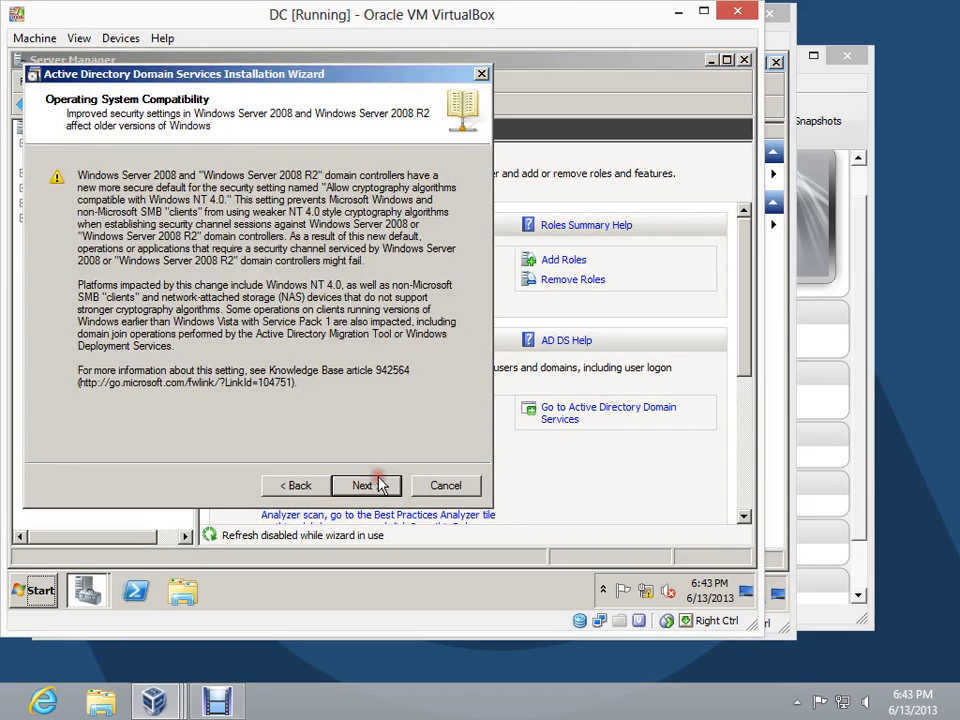
{"action": "left_click", "coordinate": [376, 487]}
{"action": "left_click", "coordinate": [272, 299]}
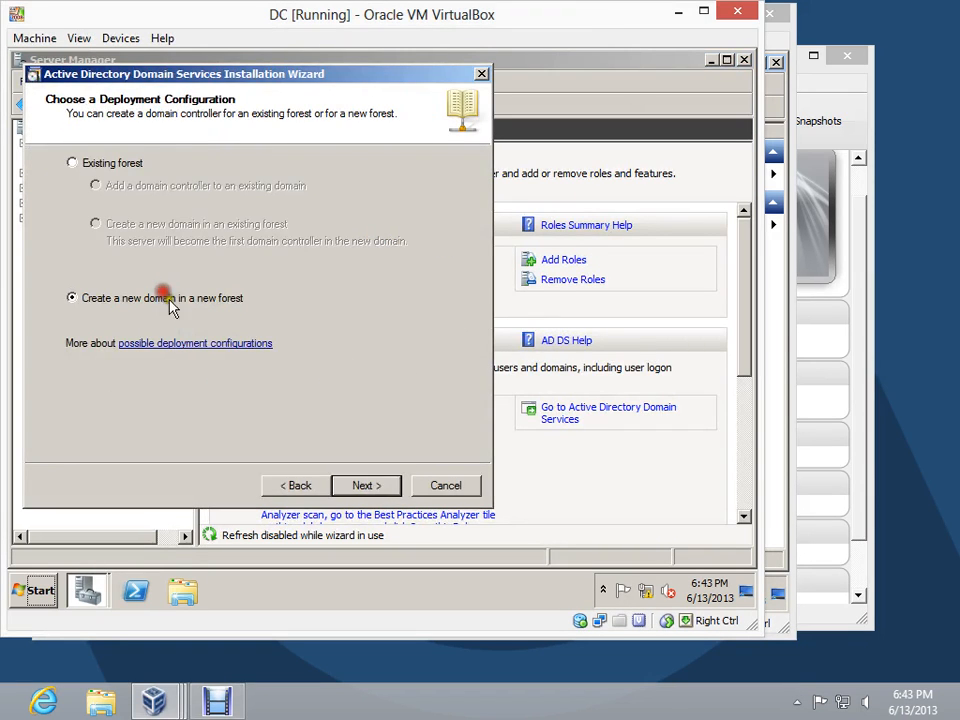
{"action": "left_click", "coordinate": [352, 487]}
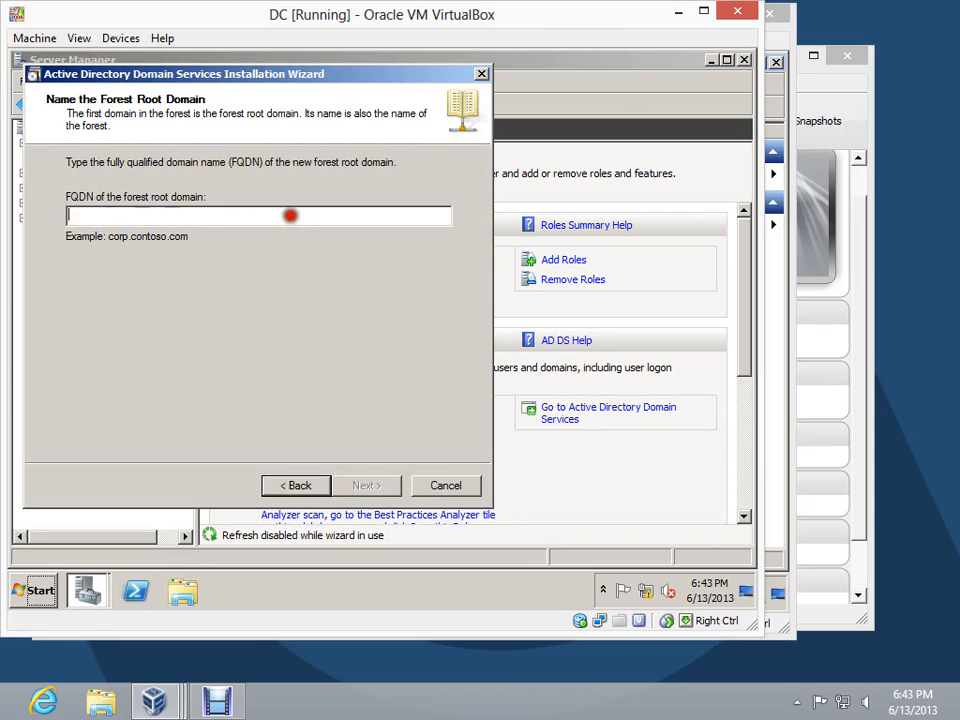
Name the forest root domain faris.com and submit the name for checking
{"action": "type", "text": "faris.com"}
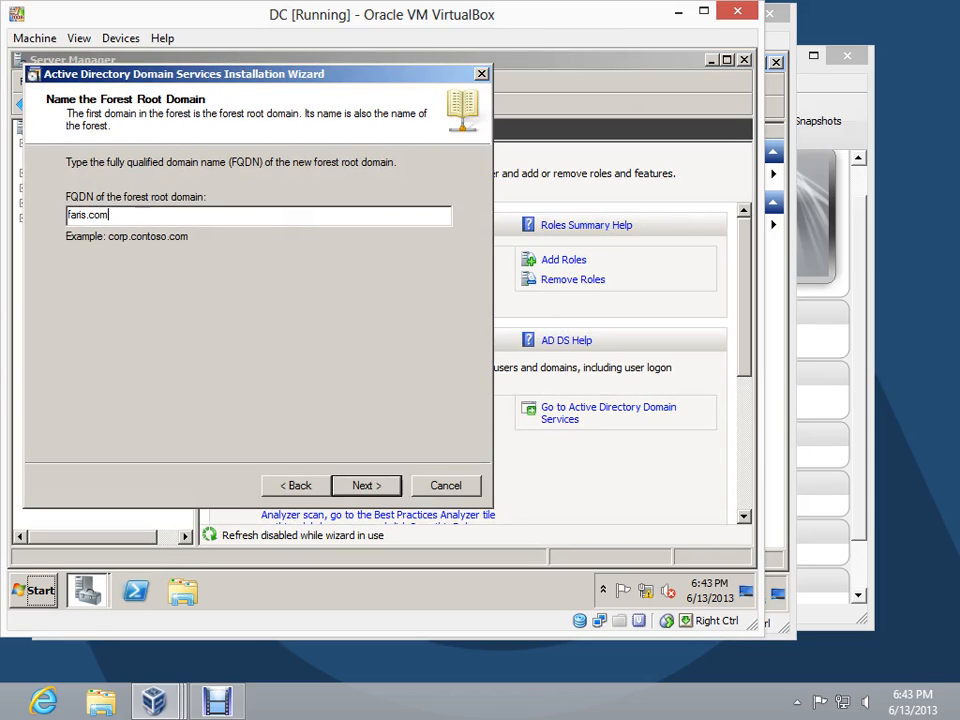
{"action": "left_click", "coordinate": [365, 487]}
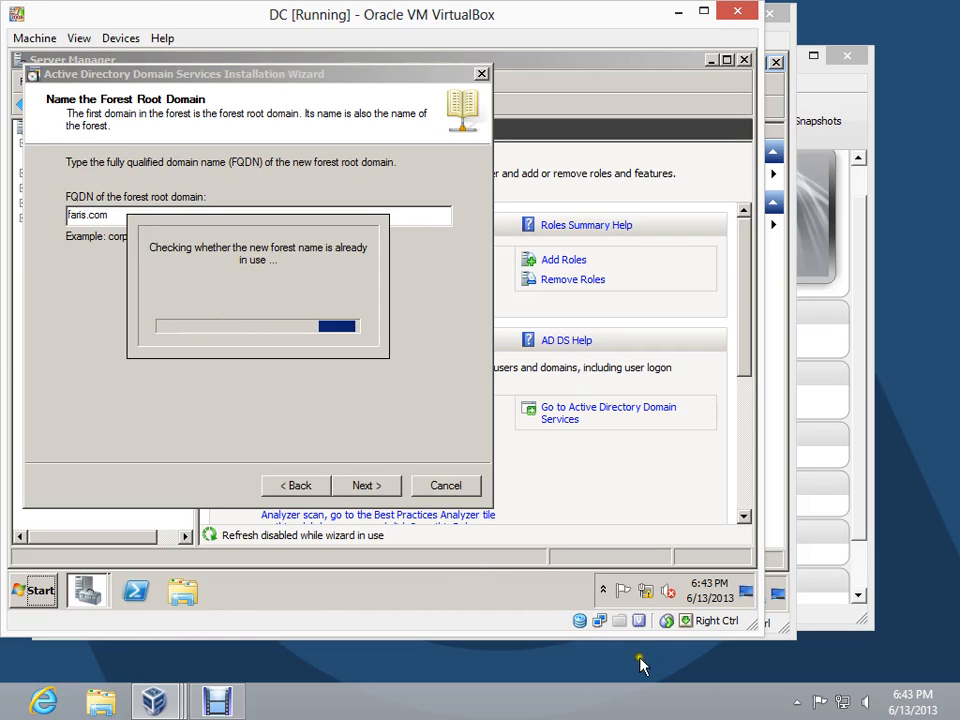
{"action": "left_click", "coordinate": [797, 703]}
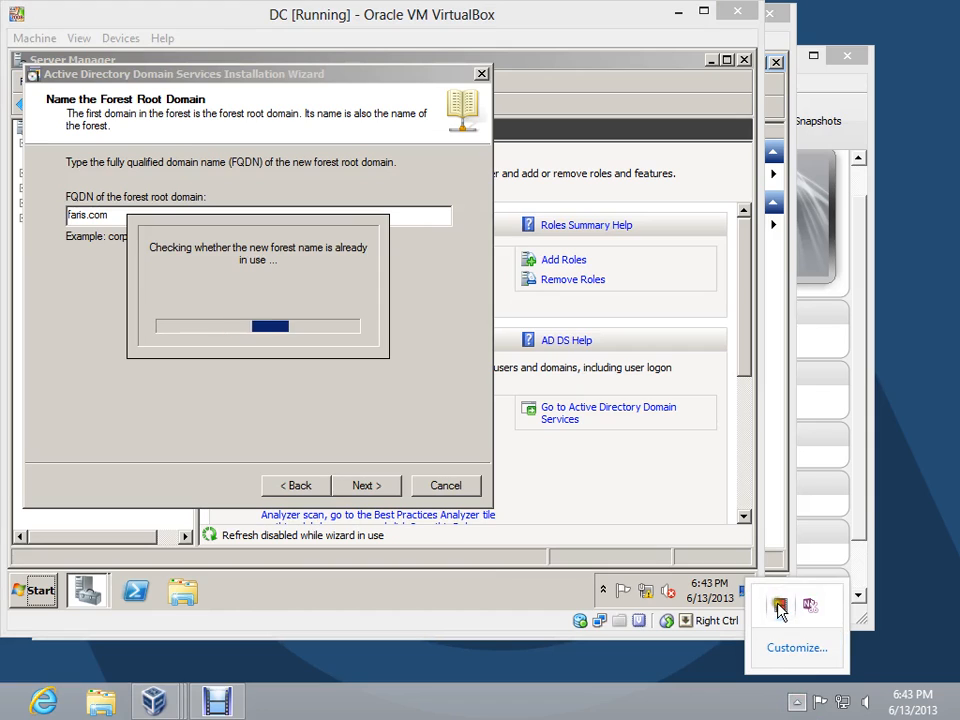
{"action": "left_click", "coordinate": [378, 436]}
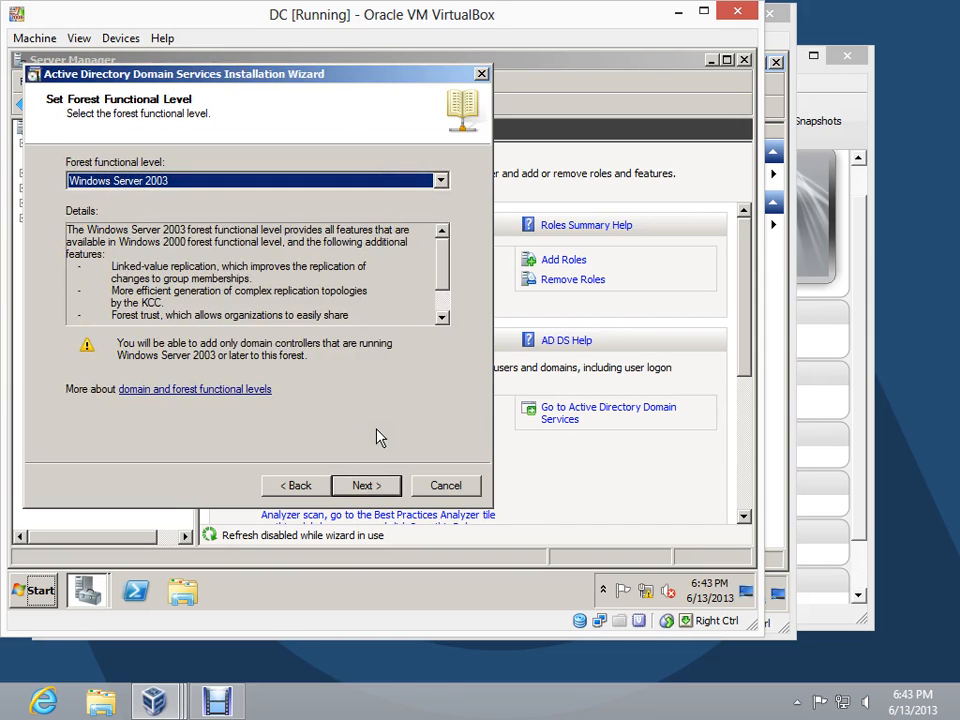
Set the forest functional level to Windows Server 2008 R2 and proceed to the additional domain controller options
{"action": "left_click", "coordinate": [443, 181]}
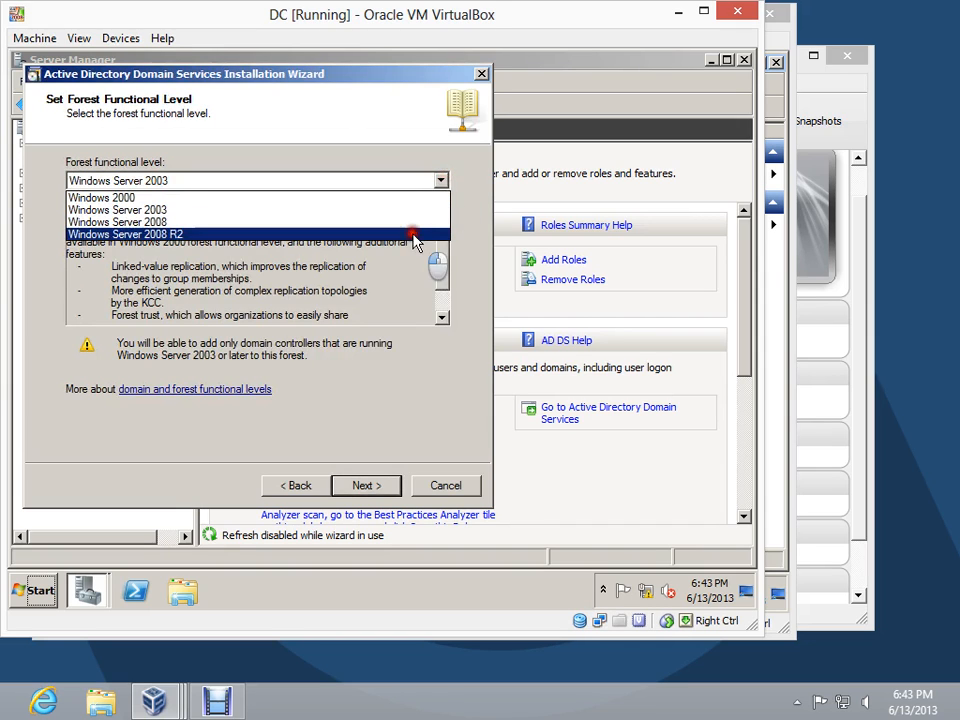
{"action": "left_click", "coordinate": [414, 238]}
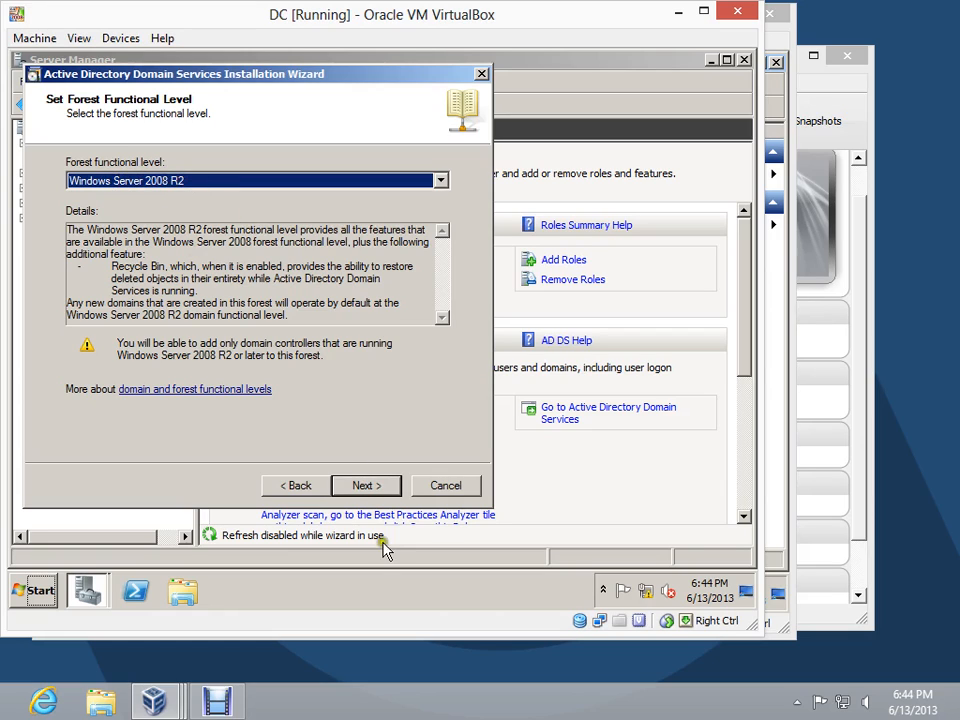
{"action": "left_click", "coordinate": [376, 489]}
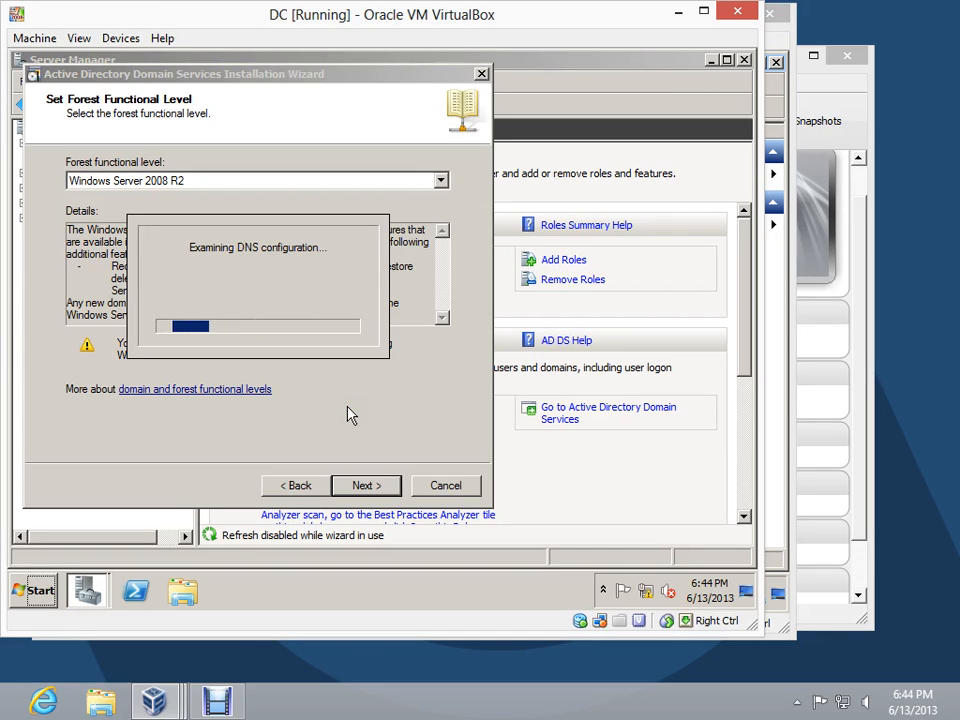
Keep the DNS server option, continue without a DNS delegation, and accept the default database, log and SYSVOL folders
{"action": "left_click", "coordinate": [368, 486]}
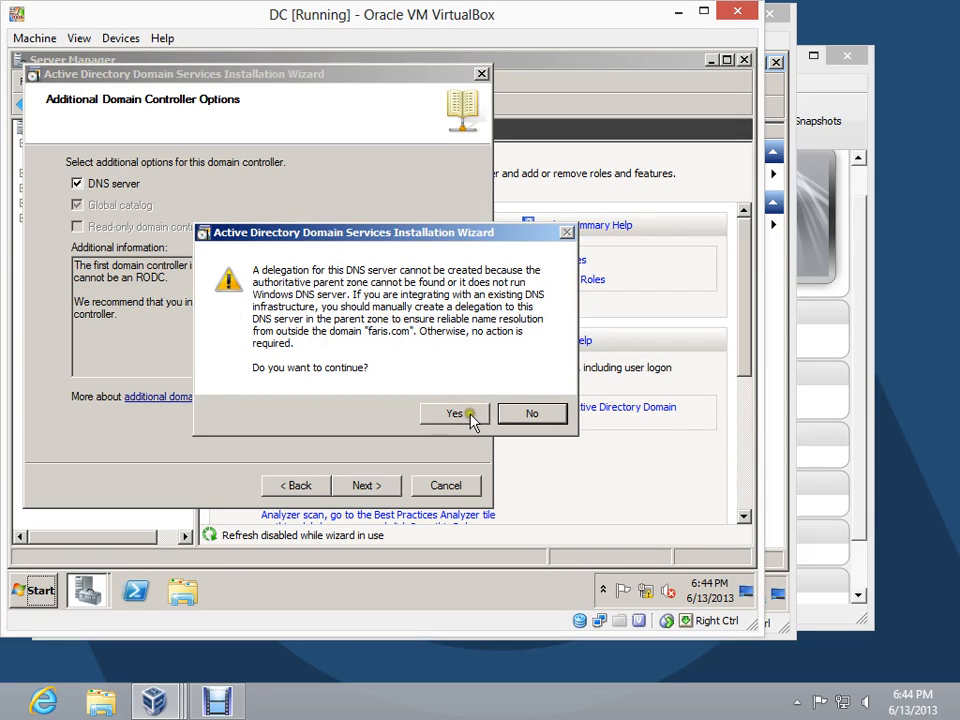
{"action": "left_click", "coordinate": [460, 414]}
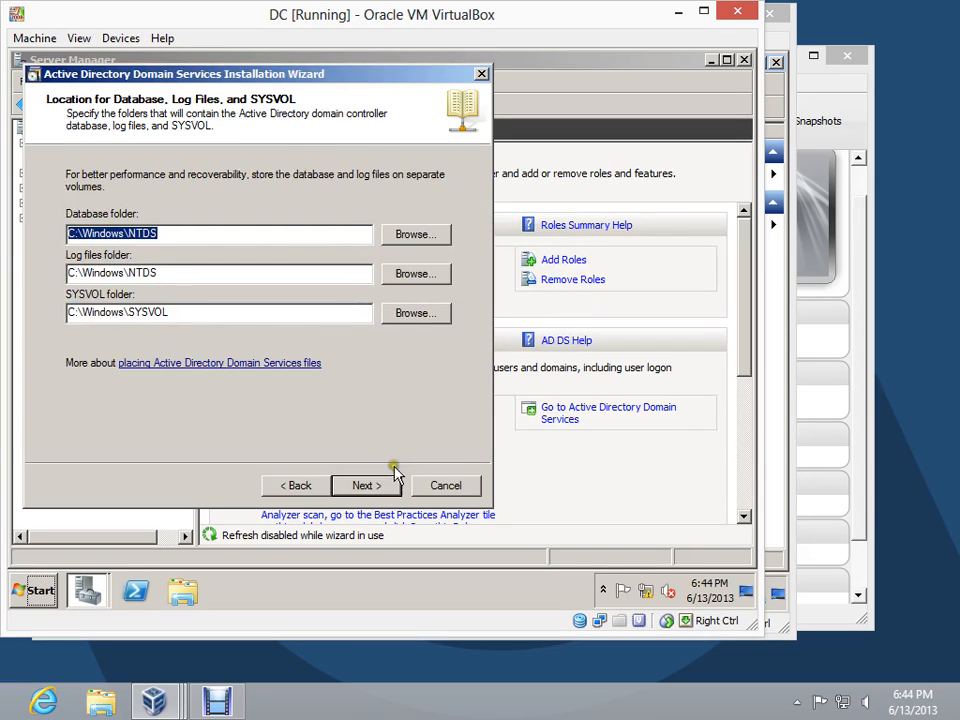
{"action": "left_click", "coordinate": [384, 486]}
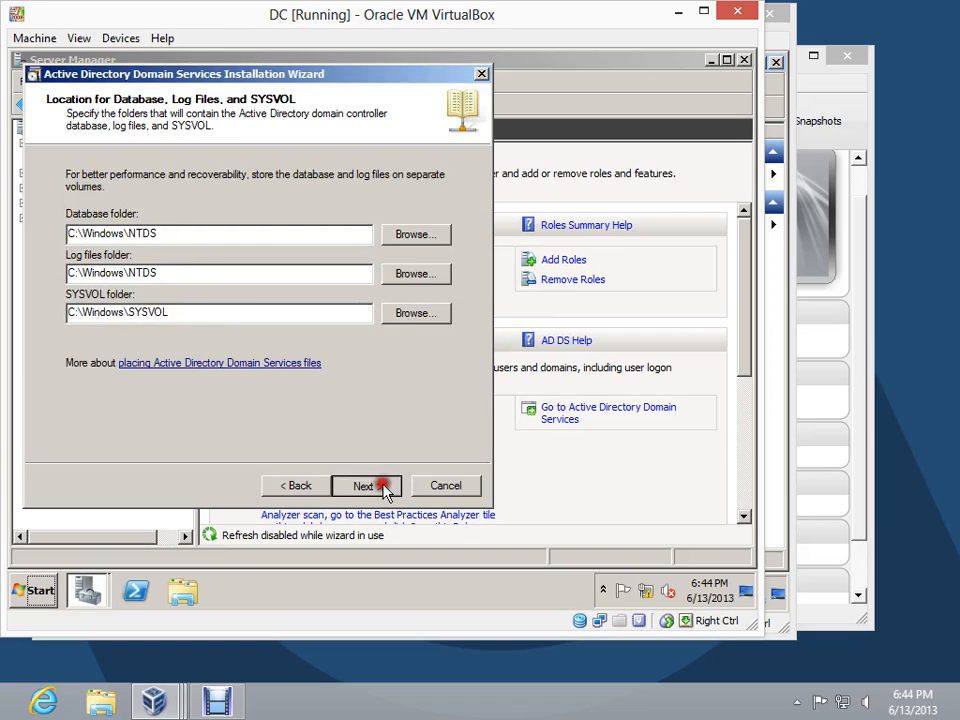
Enter and confirm the Directory Services Restore Mode password, then start the domain controller configuration with Reboot on completion enabled
{"action": "left_click", "coordinate": [377, 246]}
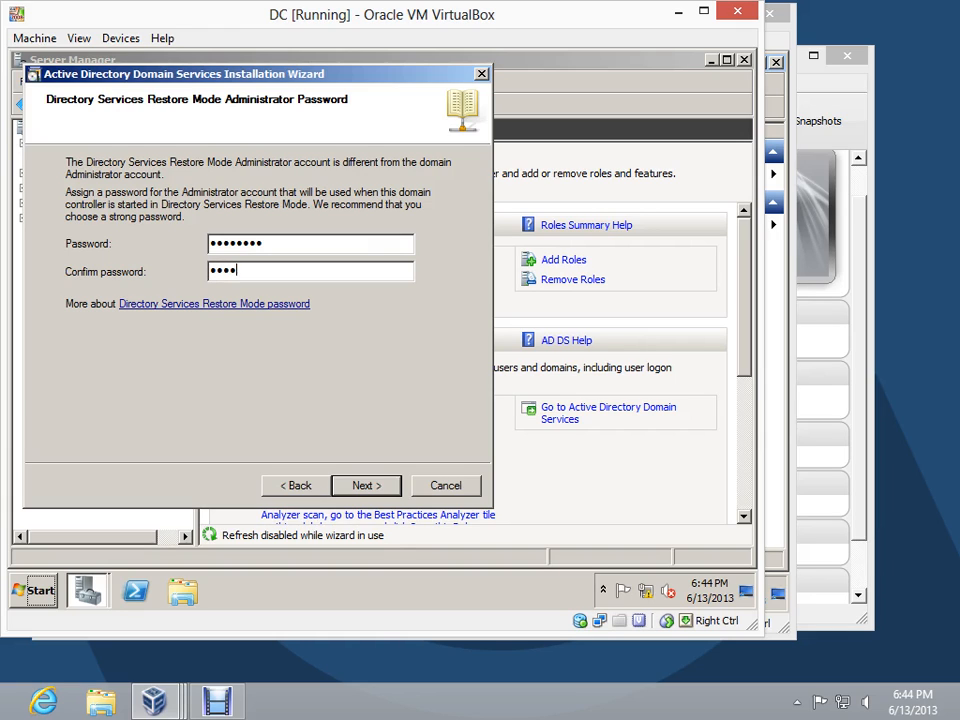
{"action": "left_click", "coordinate": [381, 488]}
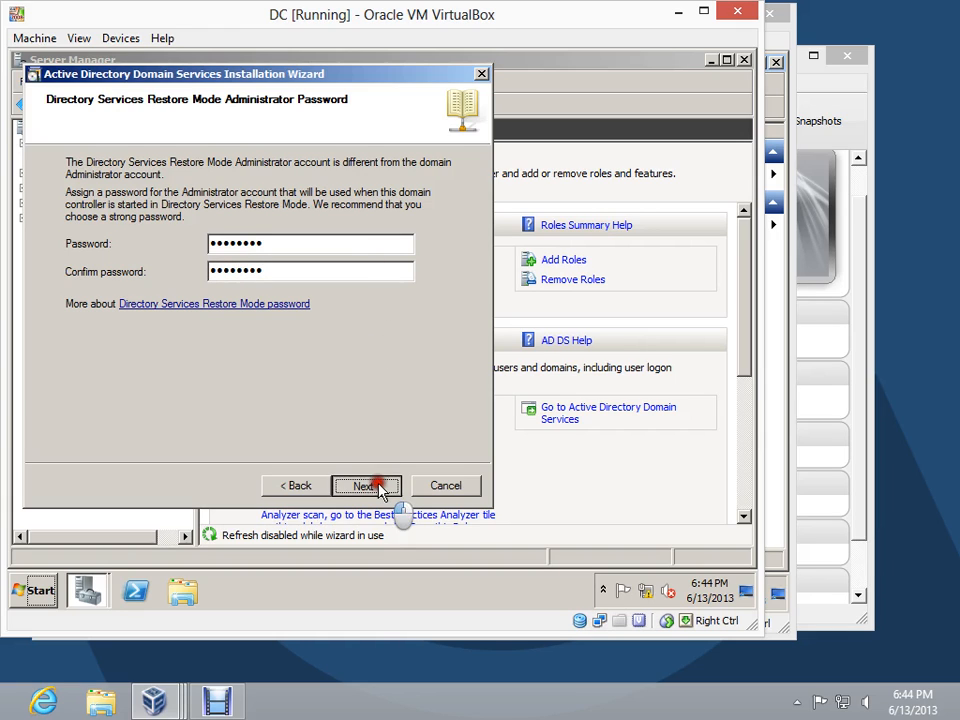
{"action": "left_click", "coordinate": [378, 486]}
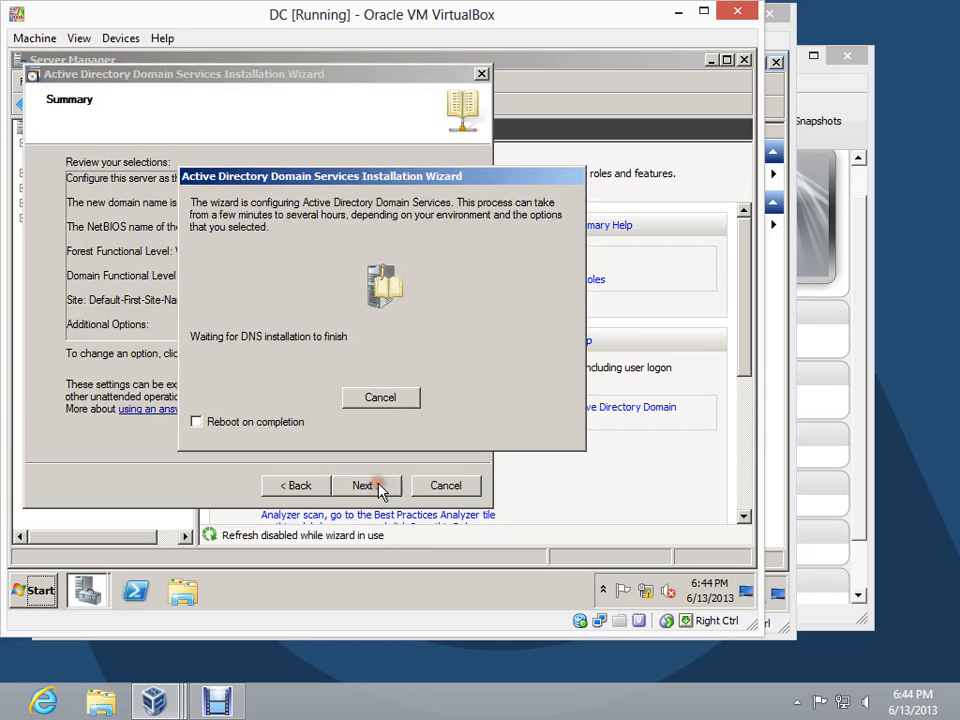
{"action": "left_click", "coordinate": [220, 425]}
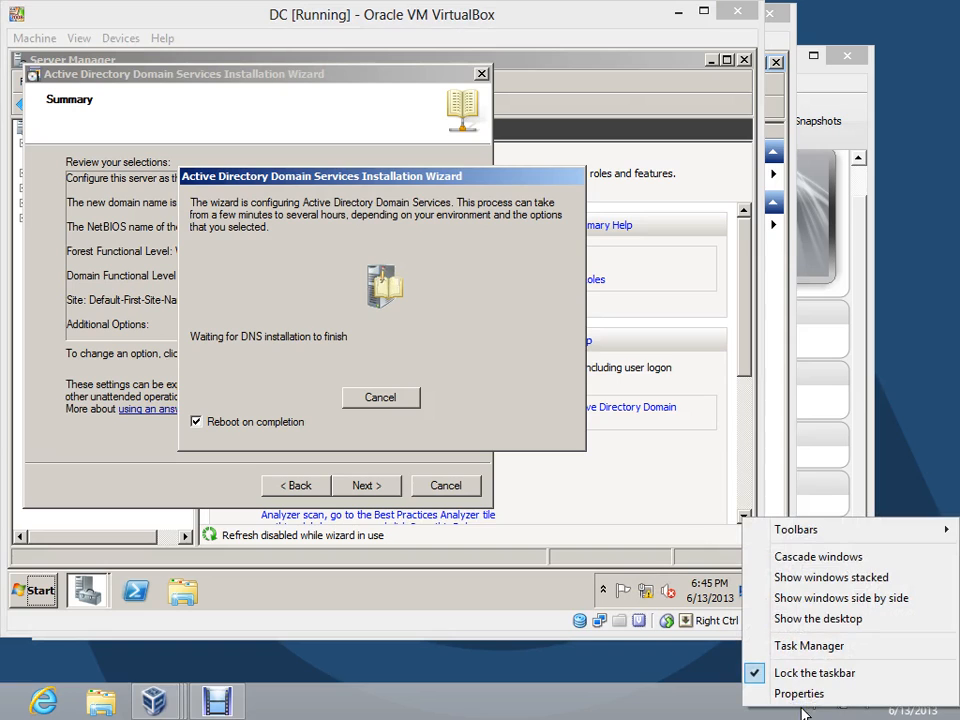
{"action": "left_click", "coordinate": [797, 701]}
{"action": "right_click", "coordinate": [785, 620]}
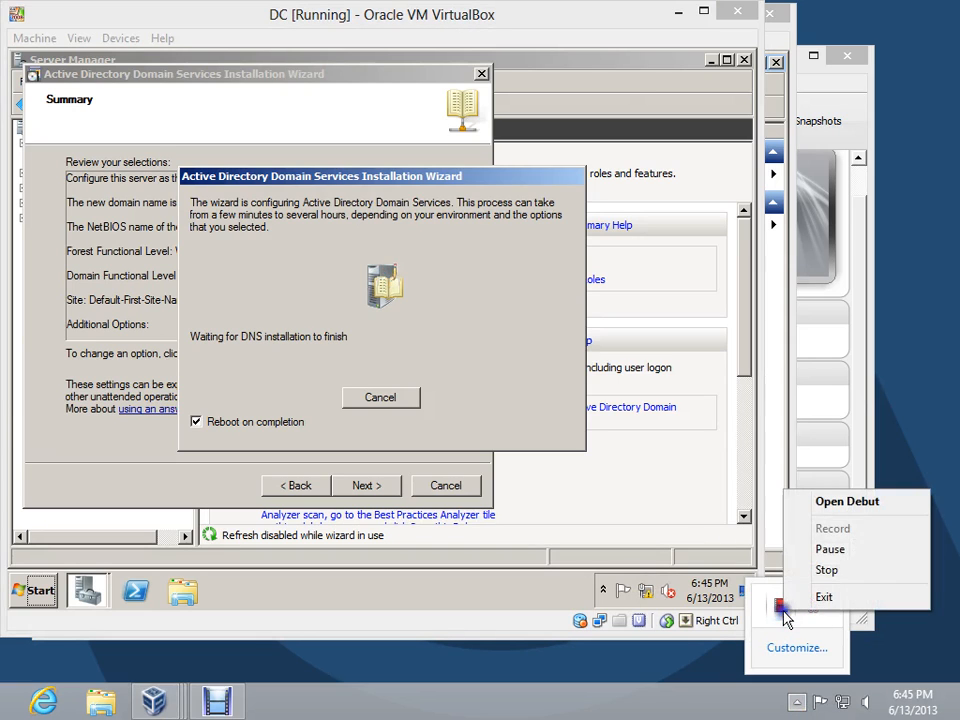
{"action": "left_click", "coordinate": [823, 551]}
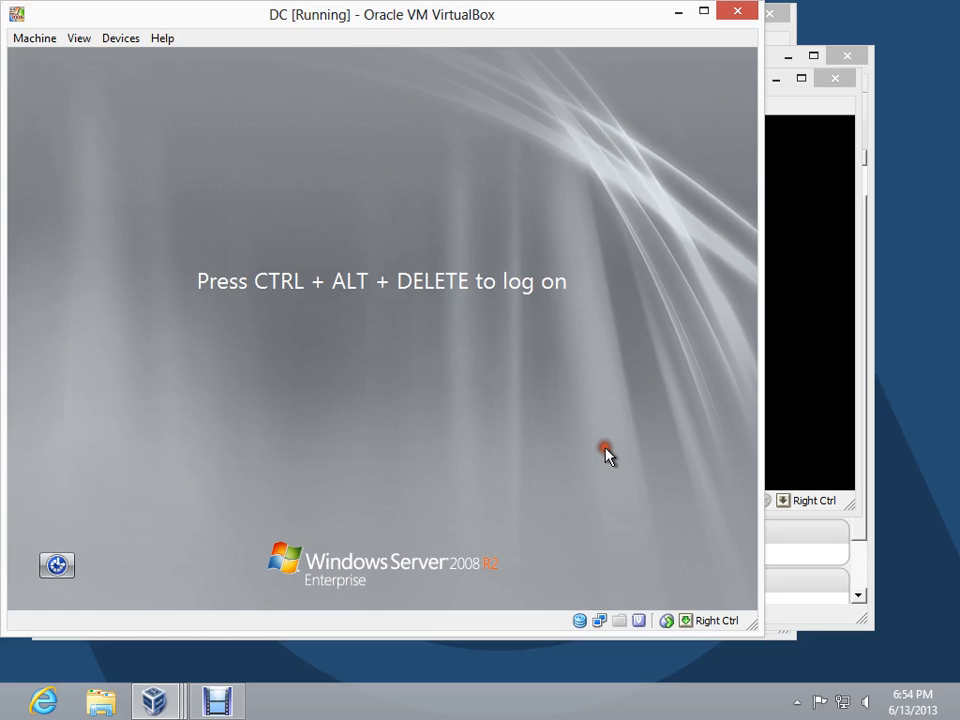
Log on to the restarted domain controller as the domain Administrator with the account password
{"action": "key", "text": "ctrl+alt+Delete"}
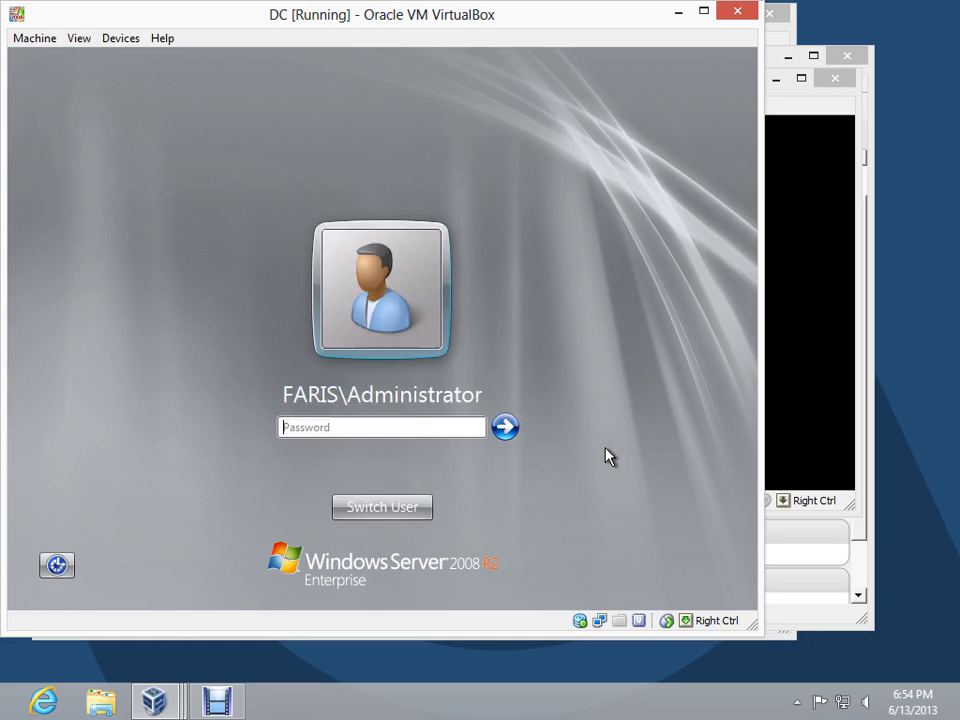
{"action": "type", "text": "********"}
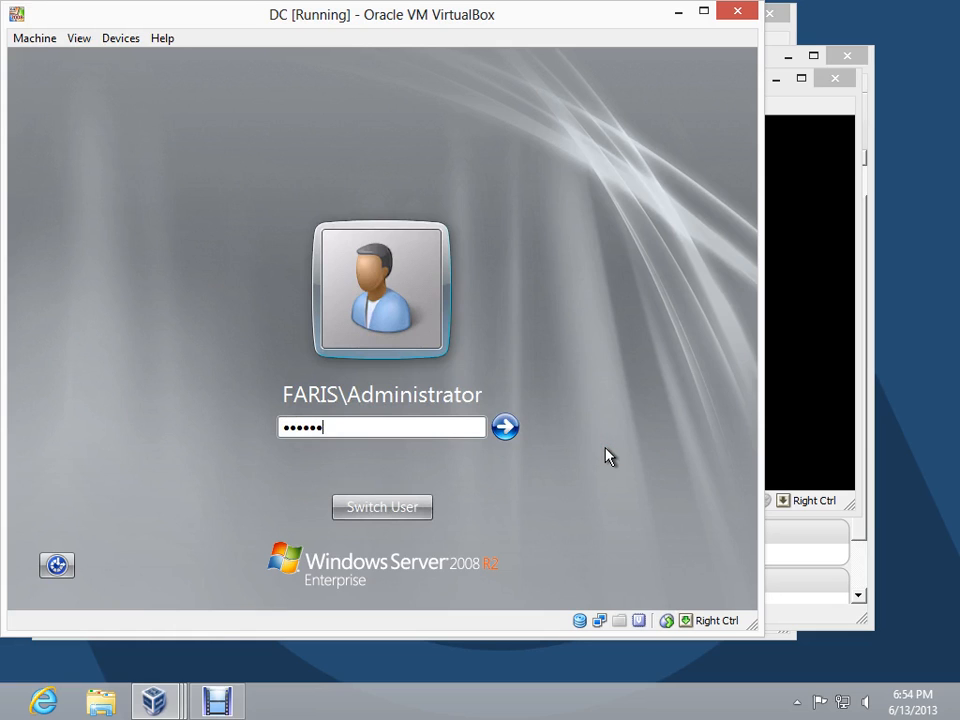
{"action": "key", "text": "Return"}
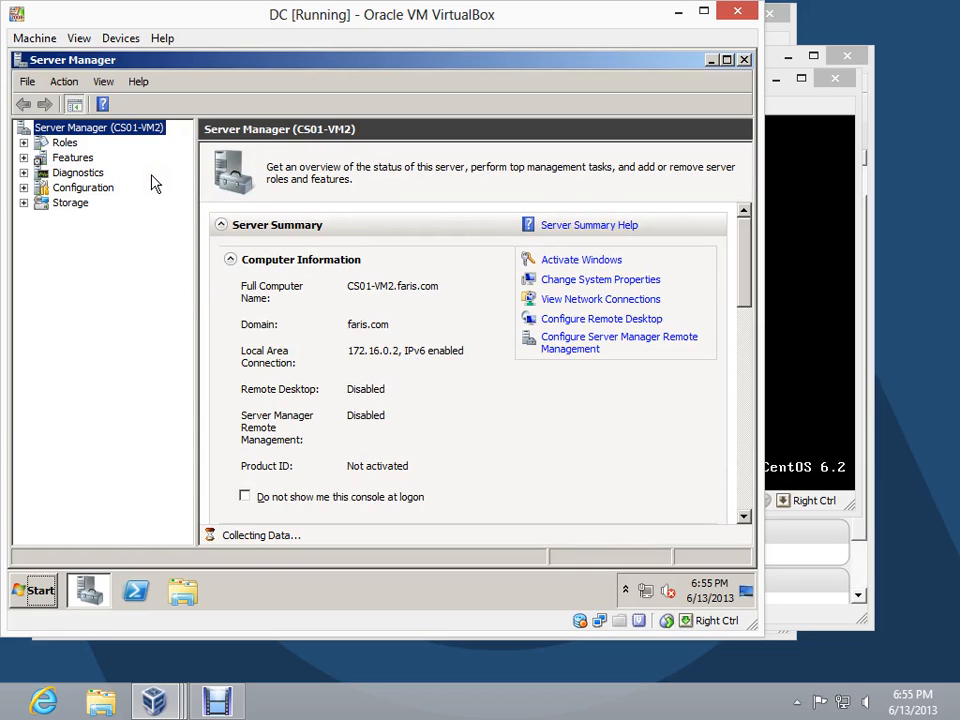
Open the Reverse Lookup Zones of DNS server CS01-VM2 and widen the console tree to show the full folder names
{"action": "double_click", "coordinate": [42, 145]}
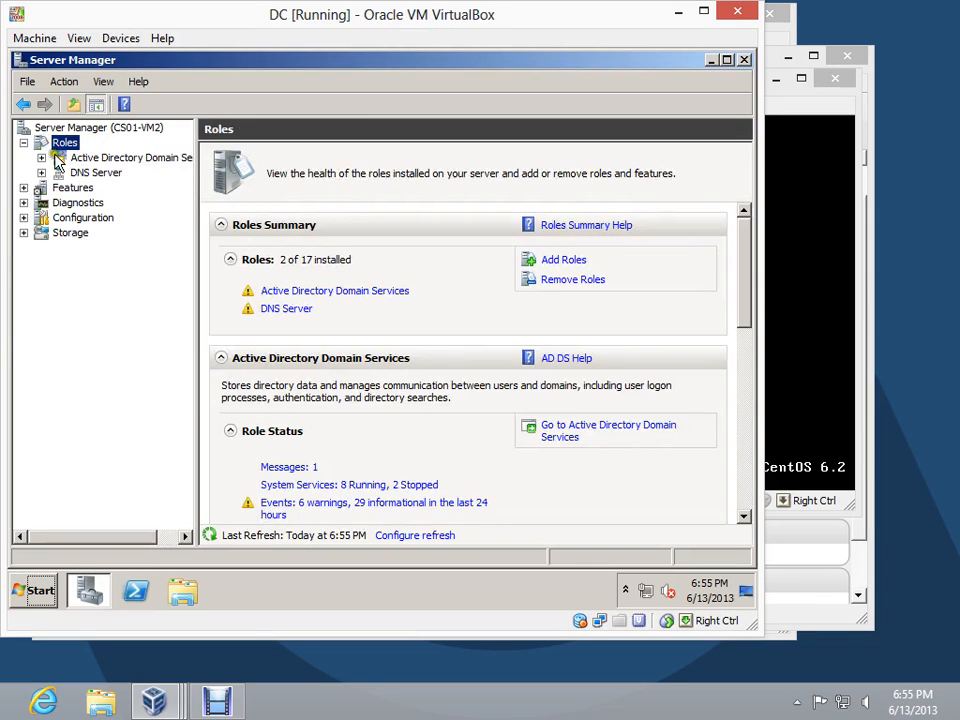
{"action": "double_click", "coordinate": [91, 174]}
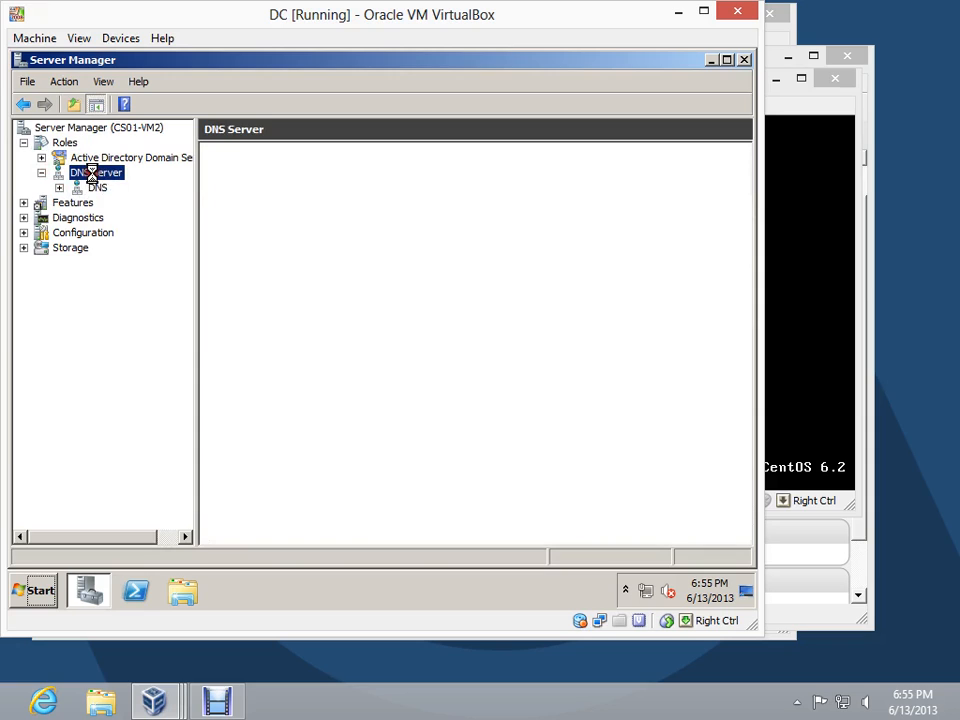
{"action": "left_click", "coordinate": [60, 187]}
{"action": "left_click", "coordinate": [92, 189]}
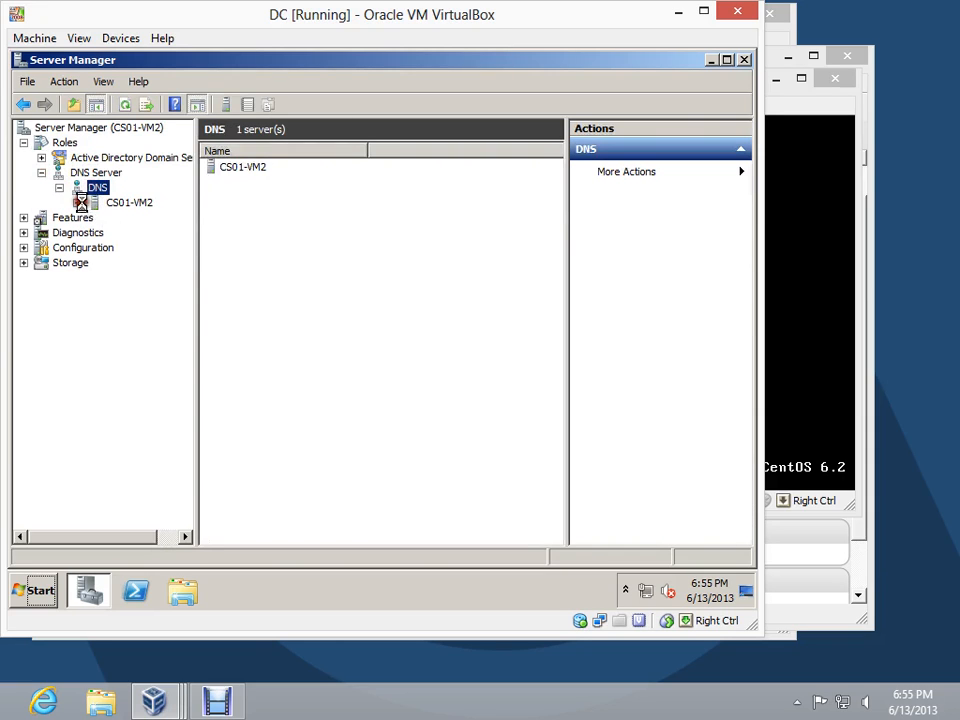
{"action": "double_click", "coordinate": [100, 203]}
{"action": "left_click", "coordinate": [132, 248]}
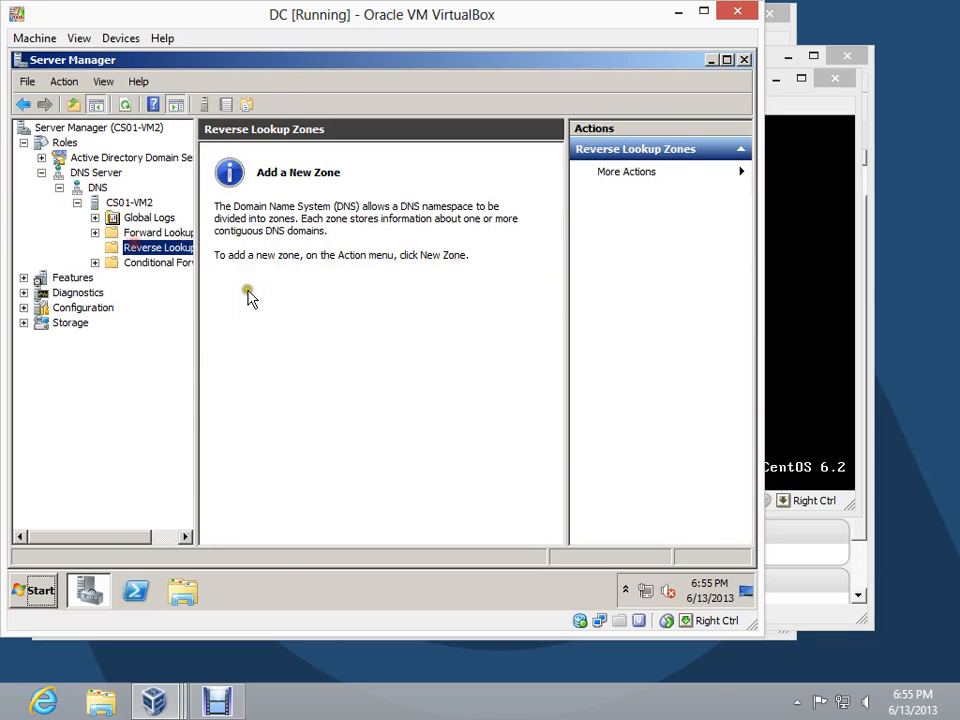
{"action": "left_click_drag", "start_coordinate": [197, 266], "coordinate": [239, 272]}
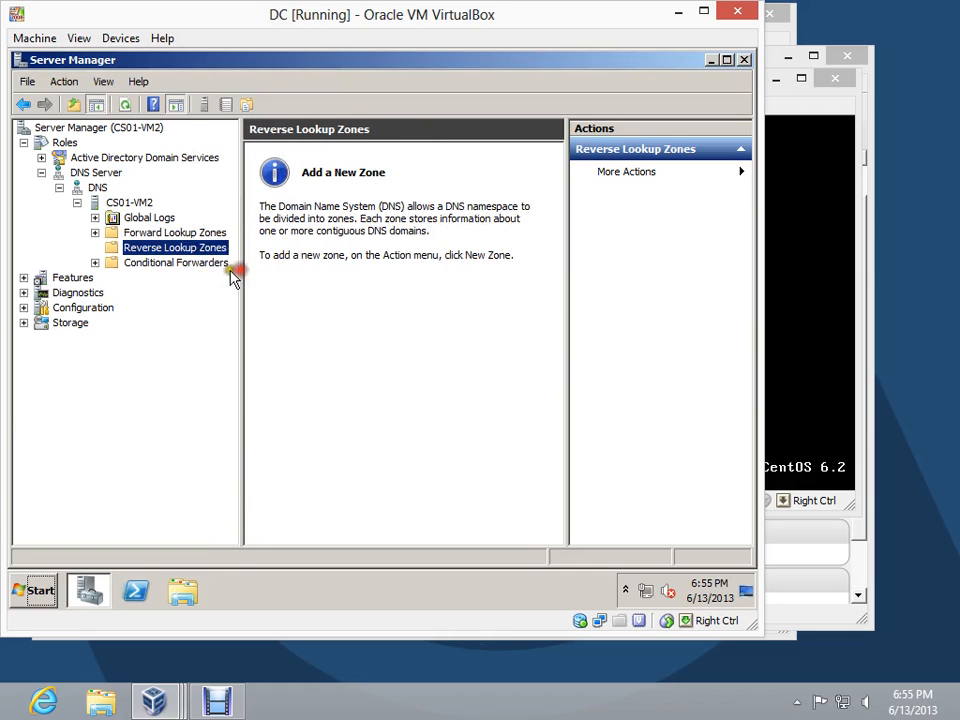
Start a new reverse lookup zone as an Active Directory-stored primary zone, replicated to all DNS servers on domain controllers in the faris.com domain
{"action": "right_click", "coordinate": [182, 252]}
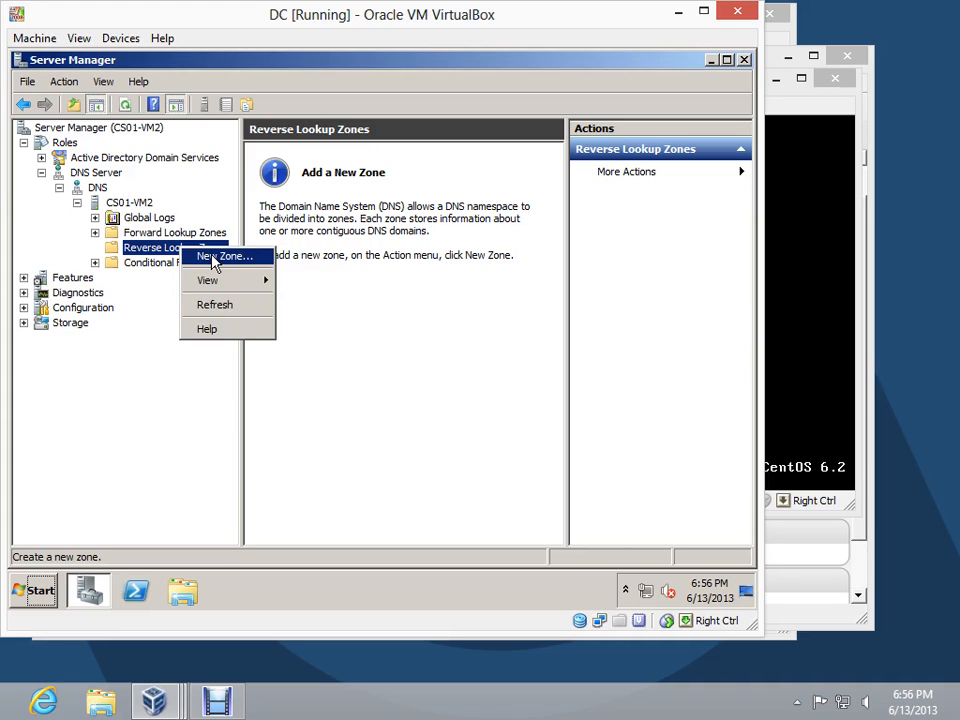
{"action": "left_click", "coordinate": [213, 259]}
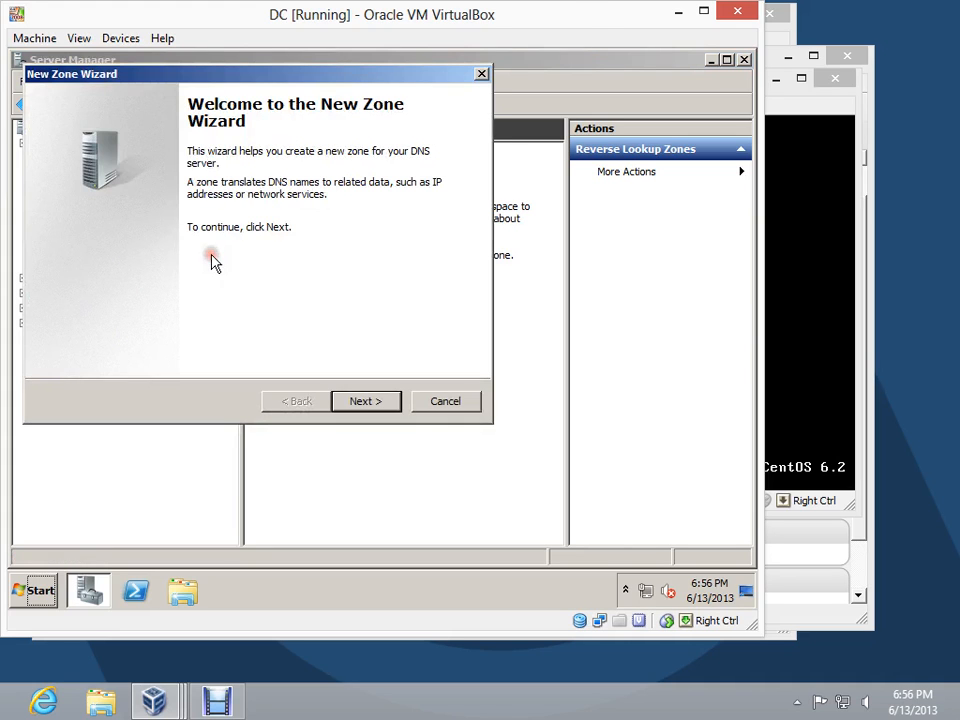
{"action": "left_click", "coordinate": [362, 402]}
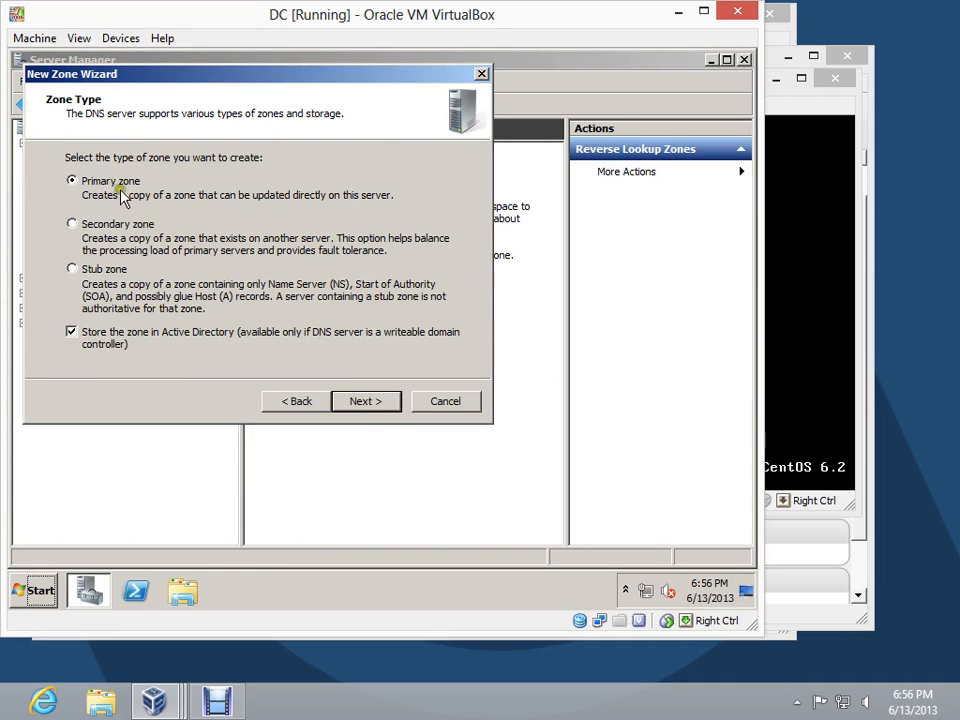
{"action": "left_click", "coordinate": [380, 406]}
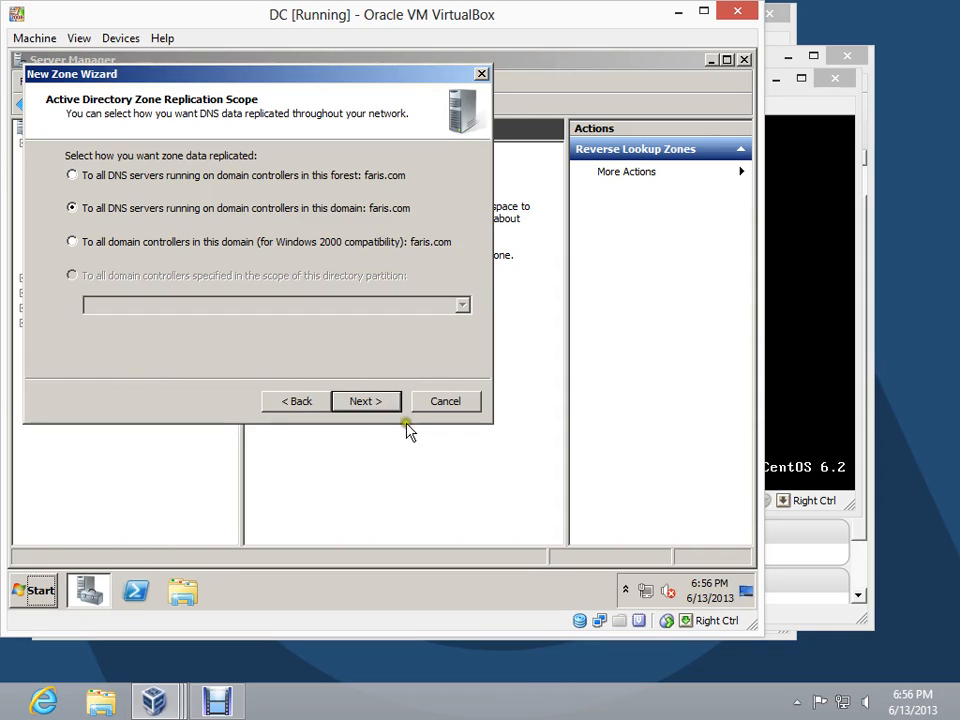
{"action": "left_click", "coordinate": [381, 403]}
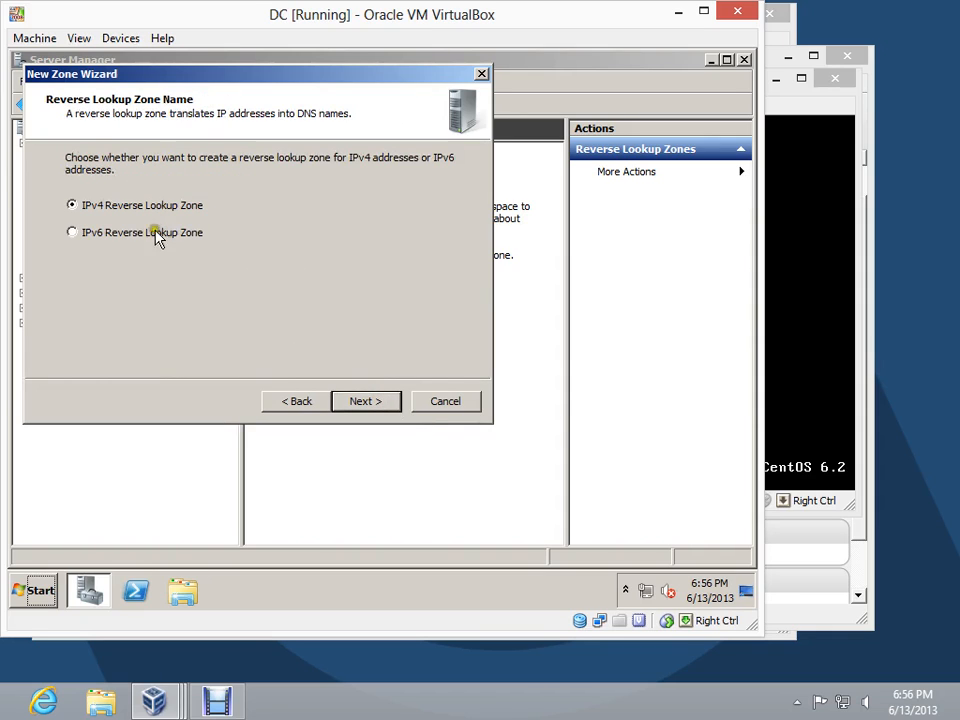
Create the IPv4 reverse lookup zone with network ID 172.16, allowing only secure dynamic updates
{"action": "left_click", "coordinate": [368, 402]}
{"action": "left_click", "coordinate": [95, 193]}
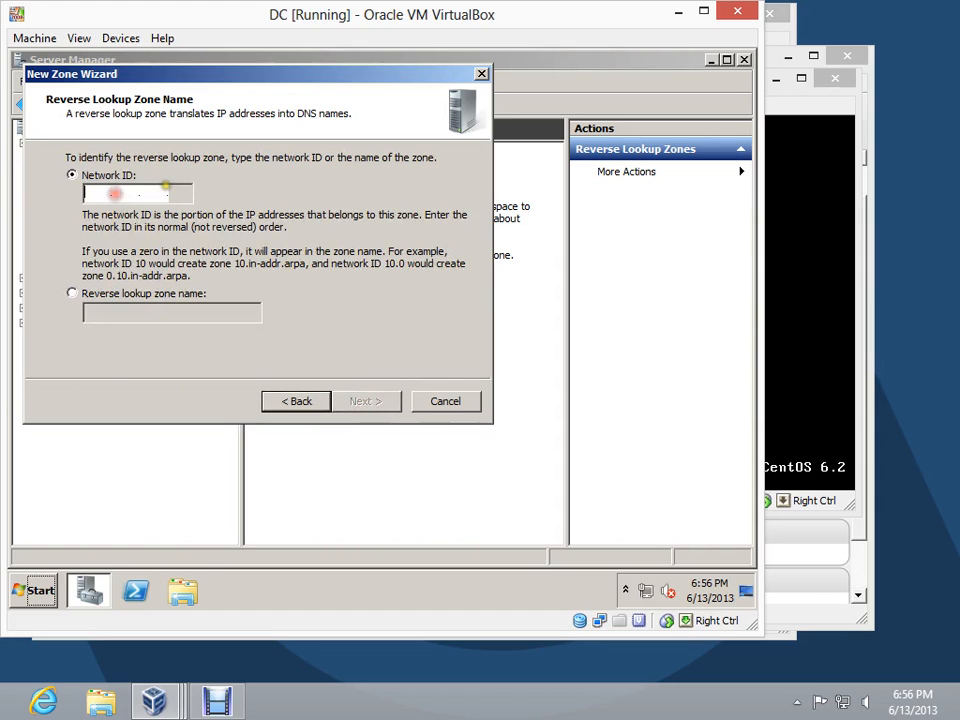
{"action": "type", "text": "172 ."}
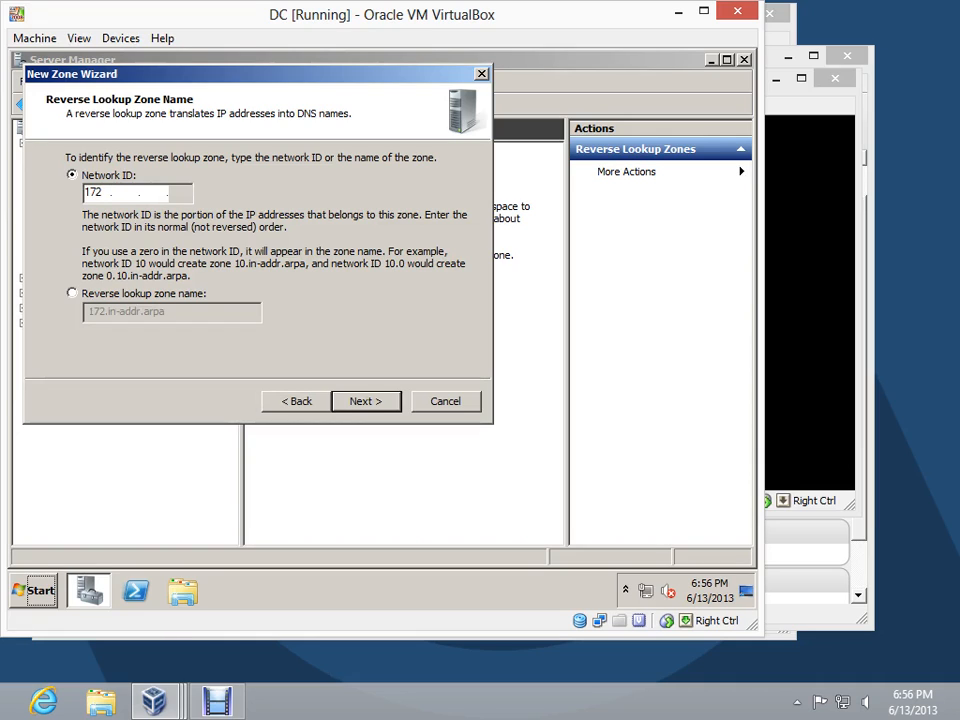
{"action": "type", "text": "16"}
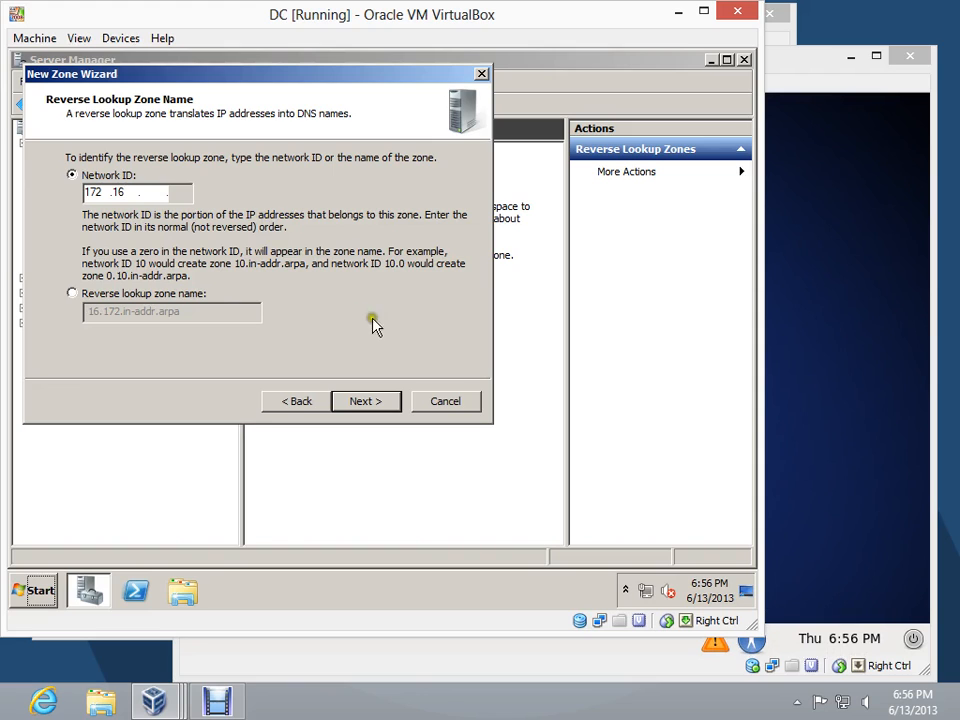
{"action": "left_click", "coordinate": [366, 401]}
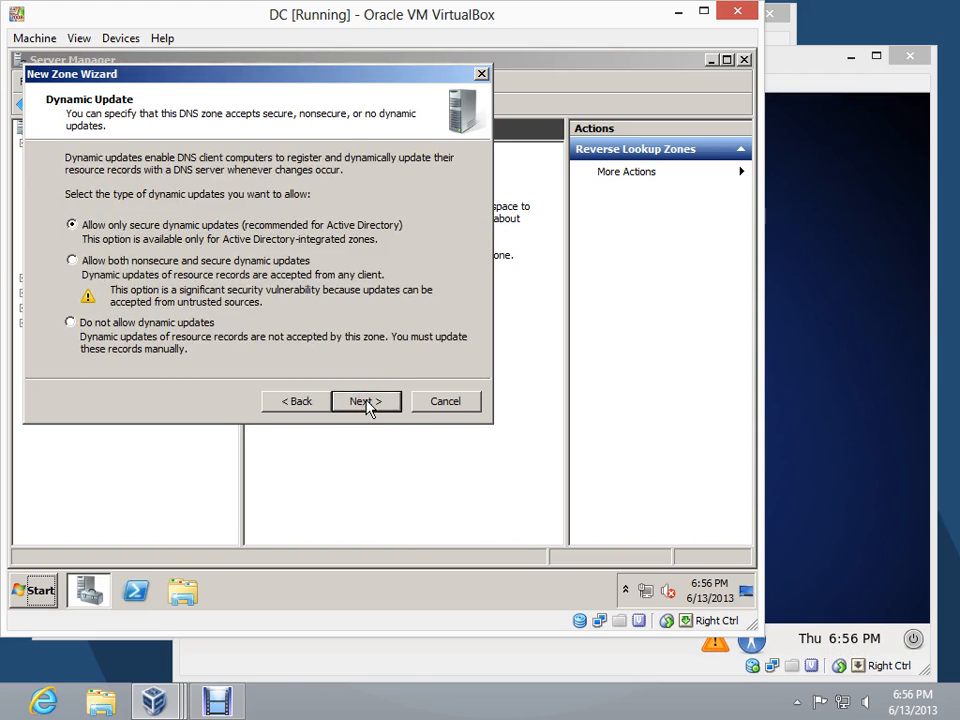
{"action": "left_click", "coordinate": [366, 401]}
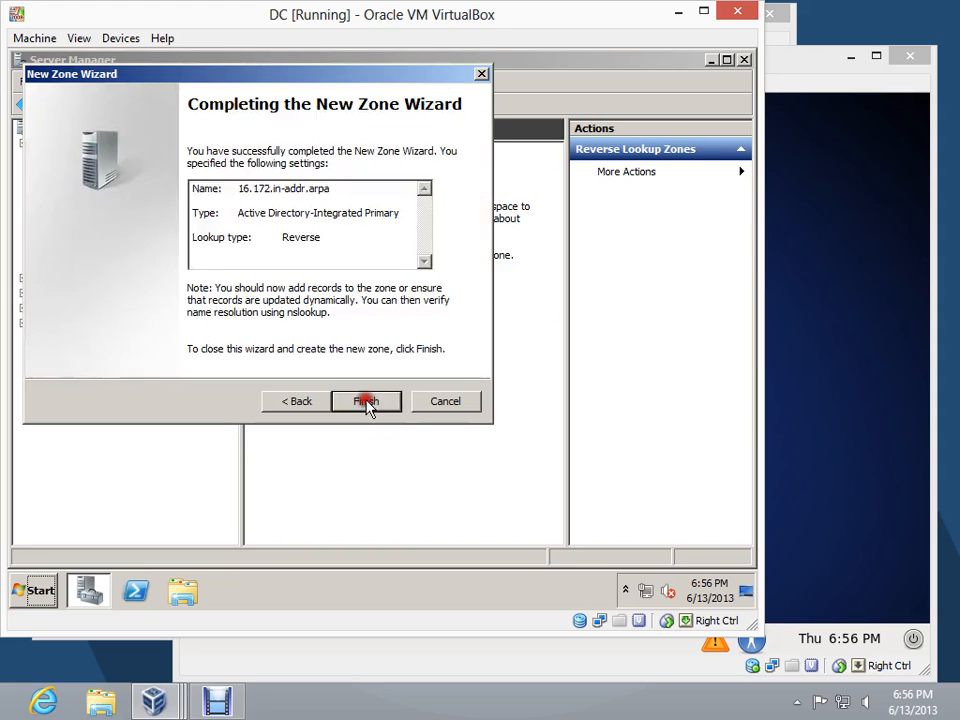
{"action": "left_click", "coordinate": [366, 401]}
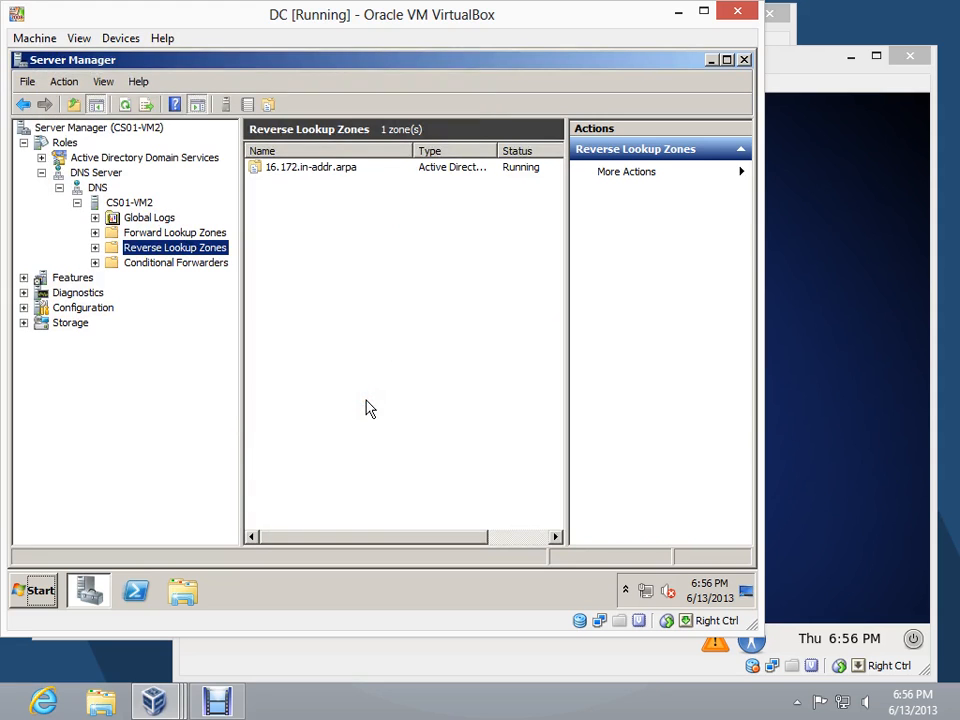
Register the server's DNS records by running ipconfig /registerdns in a Command Prompt, then close it
{"action": "left_click", "coordinate": [33, 590]}
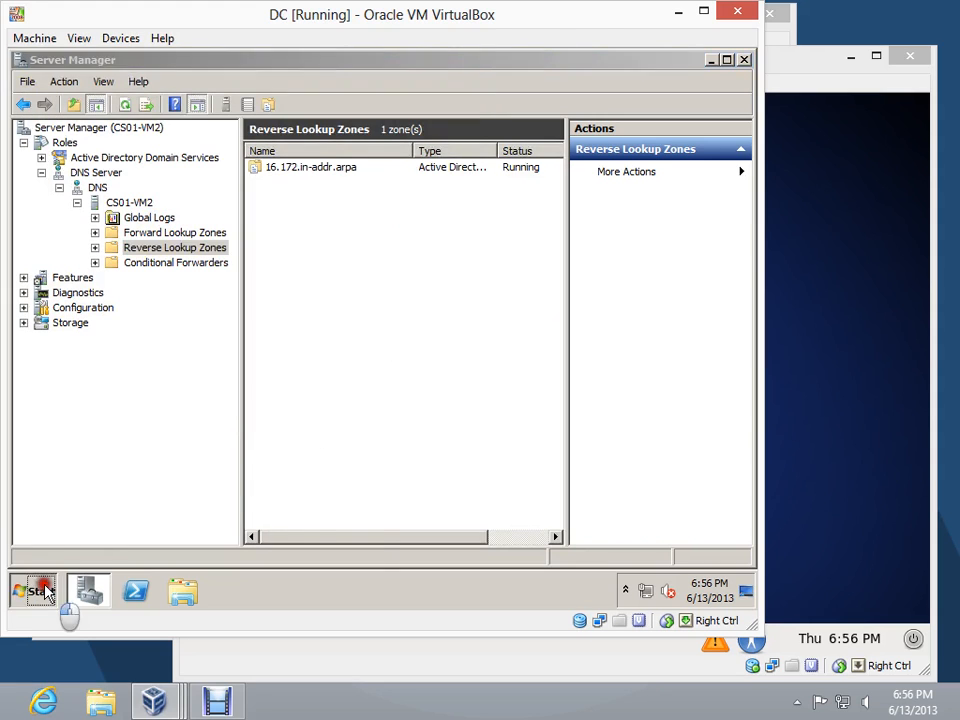
{"action": "left_click", "coordinate": [133, 170]}
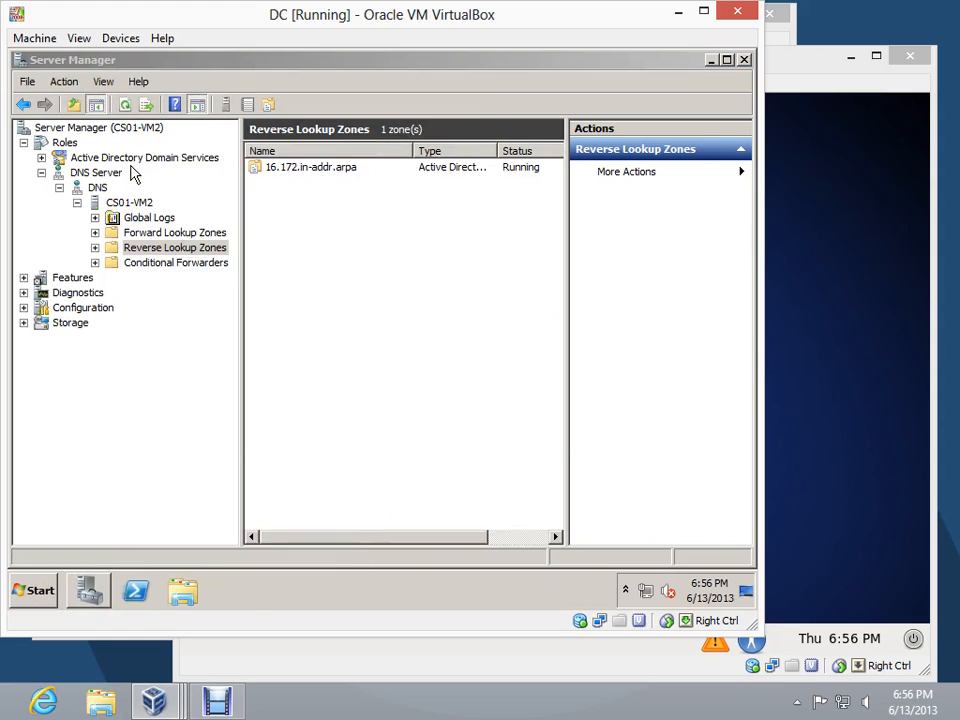
{"action": "left_click", "coordinate": [261, 273]}
{"action": "type", "text": "i"}
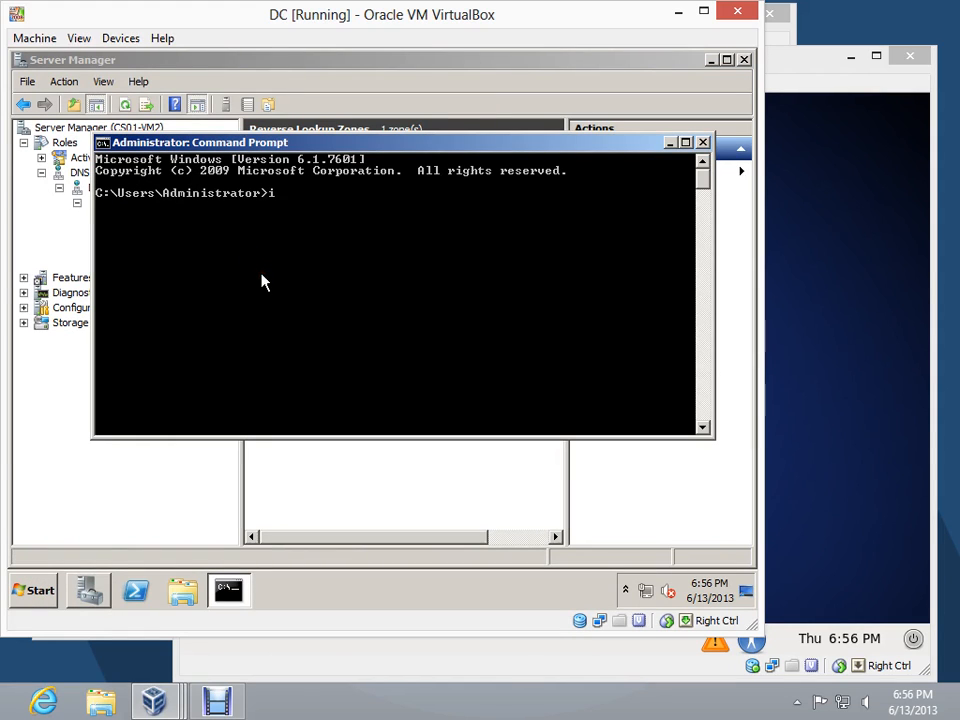
{"action": "type", "text": "pconfig /regis"}
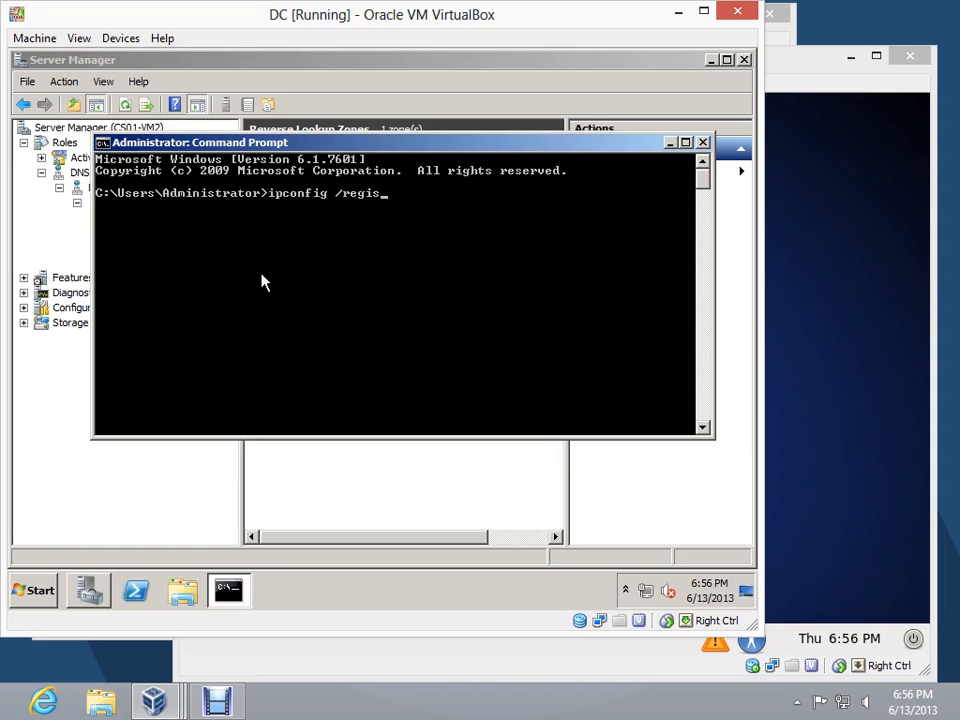
{"action": "type", "text": "terdns"}
{"action": "left_click_drag", "start_coordinate": [306, 142], "coordinate": [293, 342]}
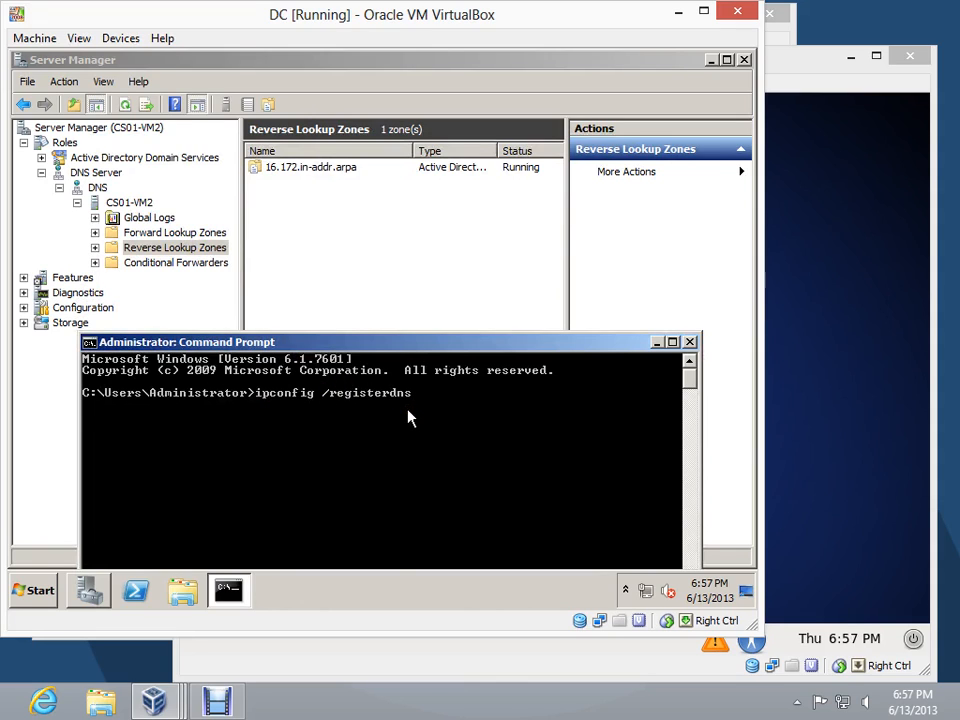
{"action": "key", "text": "Return"}
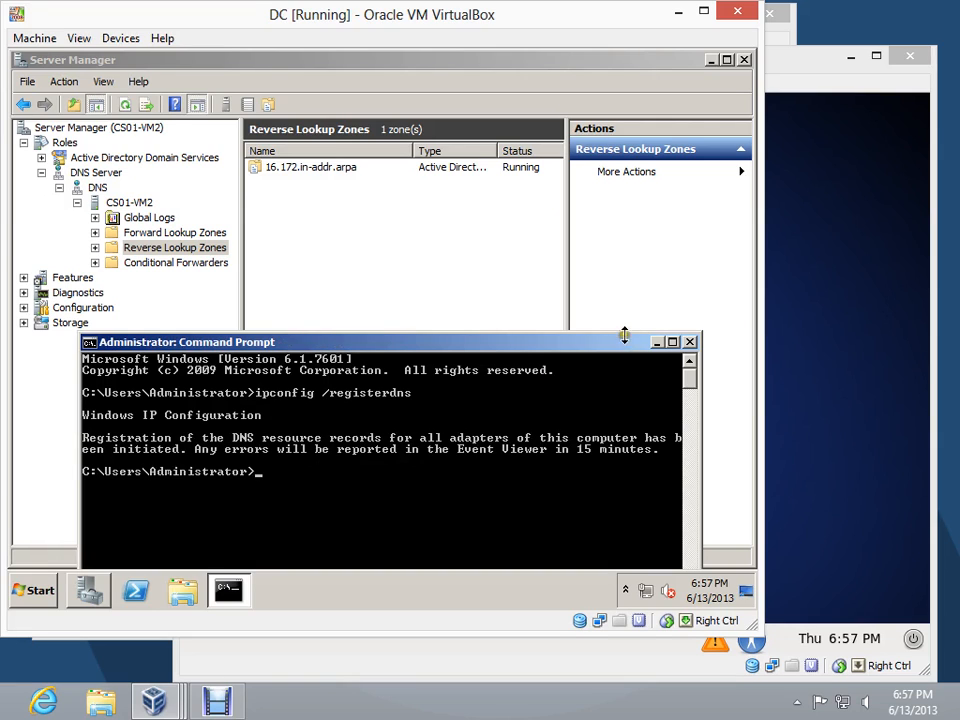
{"action": "left_click", "coordinate": [688, 342]}
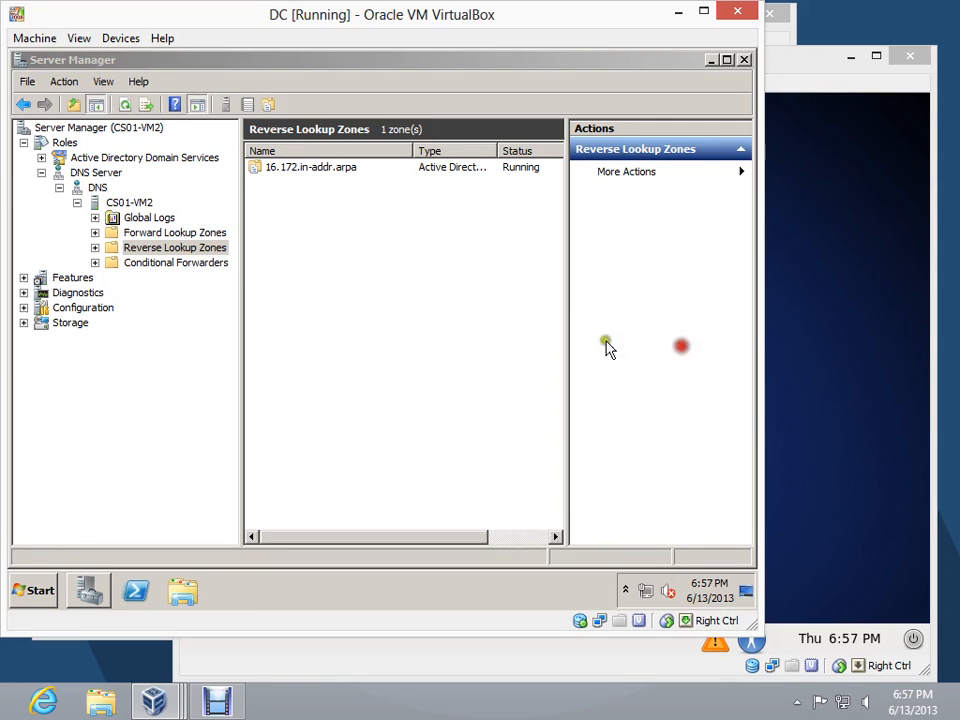
Check the records in the 16.172.in-addr.arpa reverse zone and the faris.com forward zone
{"action": "left_click", "coordinate": [95, 247]}
{"action": "left_click", "coordinate": [150, 263]}
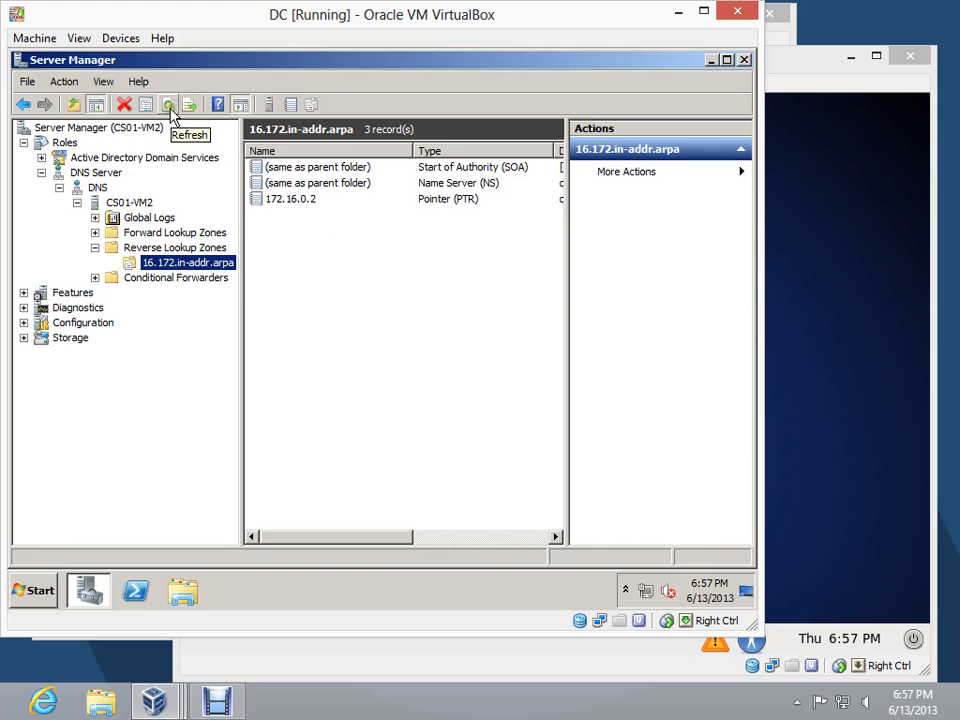
{"action": "left_click", "coordinate": [198, 233]}
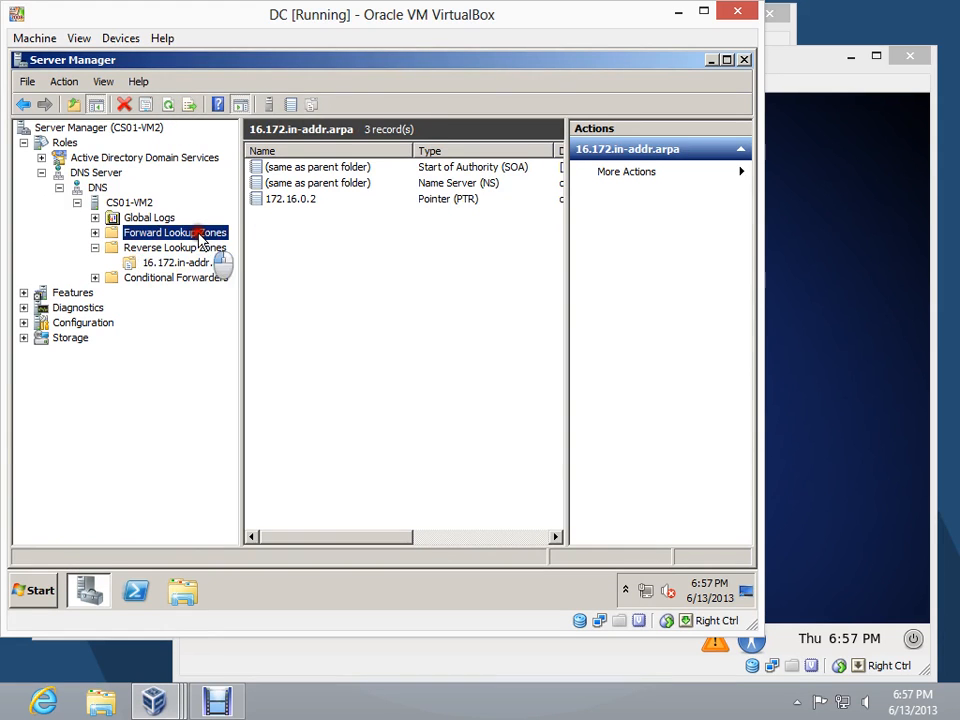
{"action": "double_click", "coordinate": [172, 262]}
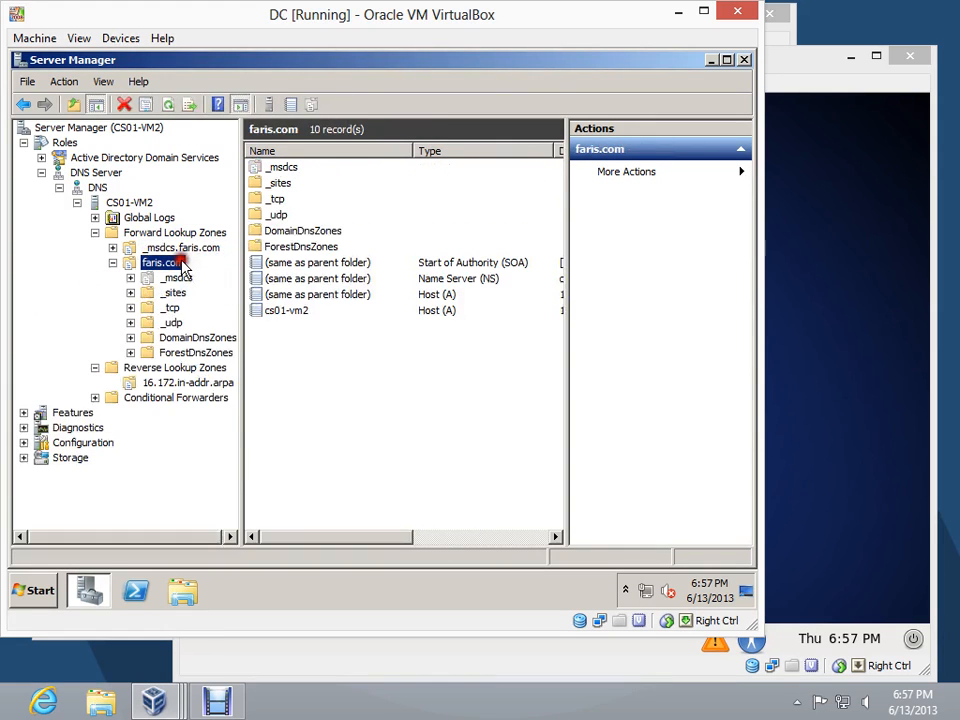
{"action": "left_click", "coordinate": [207, 386]}
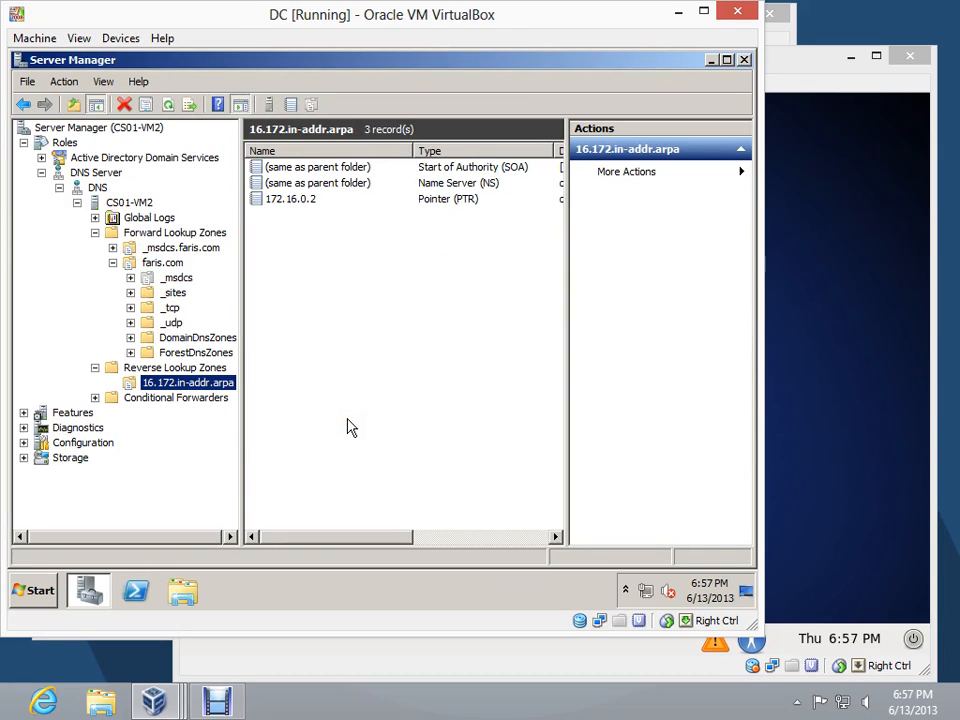
Start adding a server role to the domain controller and select Network Policy and Access Services
{"action": "left_click", "coordinate": [104, 174]}
{"action": "left_click", "coordinate": [45, 144]}
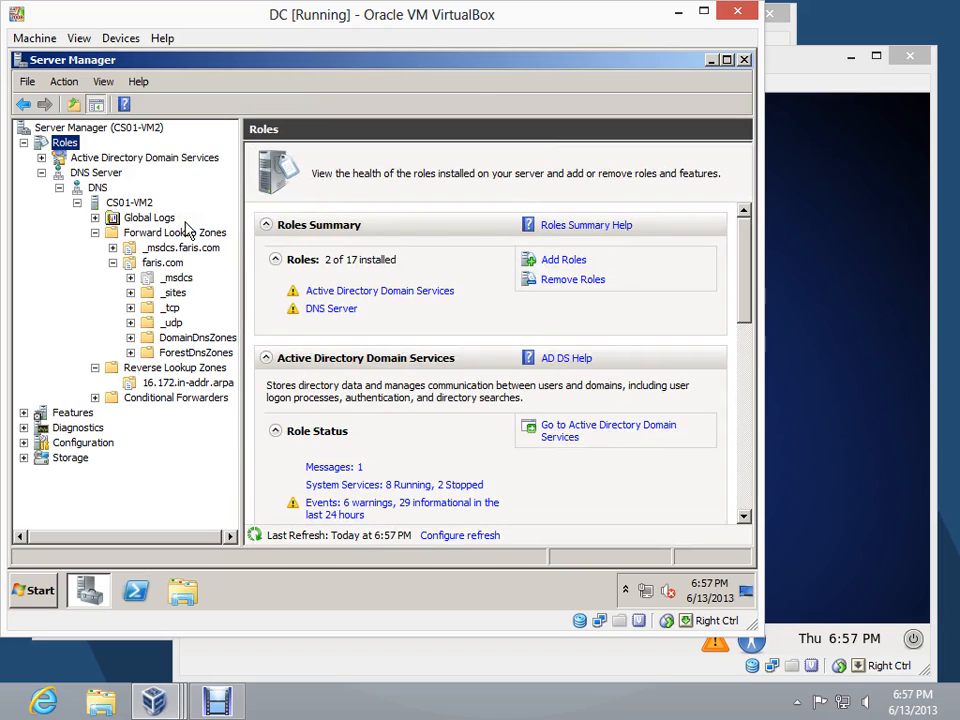
{"action": "left_click", "coordinate": [550, 264]}
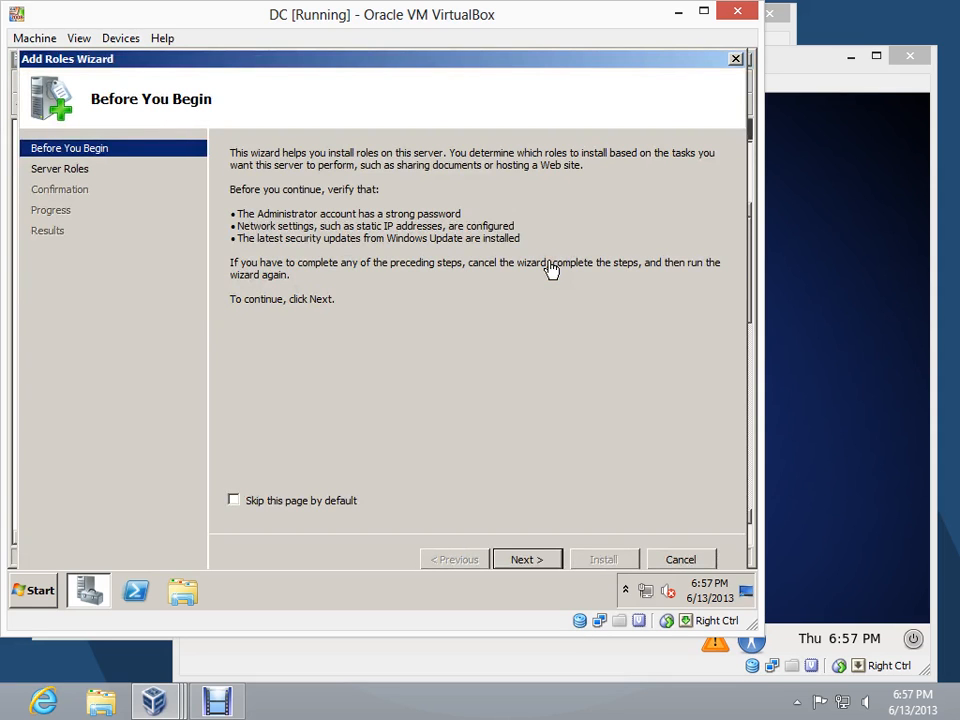
{"action": "left_click", "coordinate": [530, 560]}
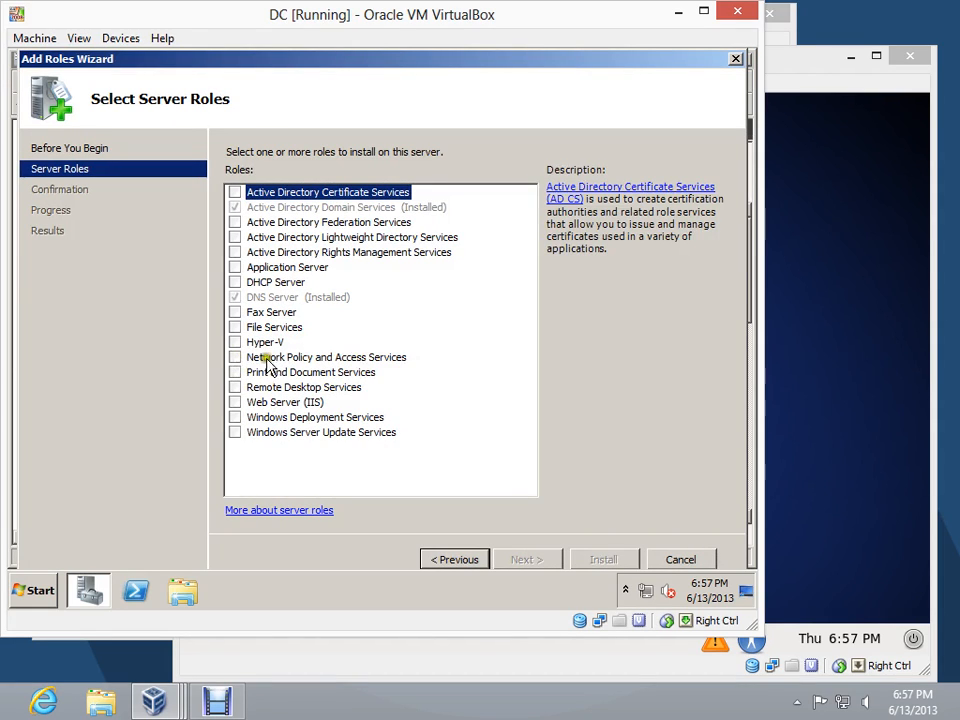
{"action": "left_click", "coordinate": [235, 357]}
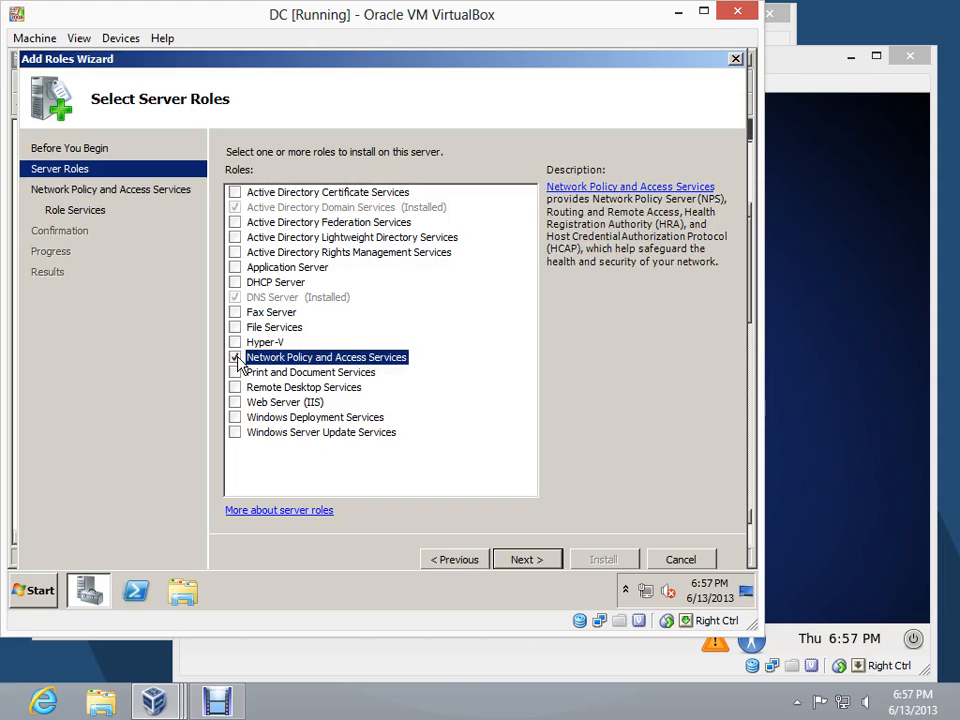
Choose only the Network Policy Server role service for Network Policy and Access Services and start the installation
{"action": "left_click", "coordinate": [535, 564]}
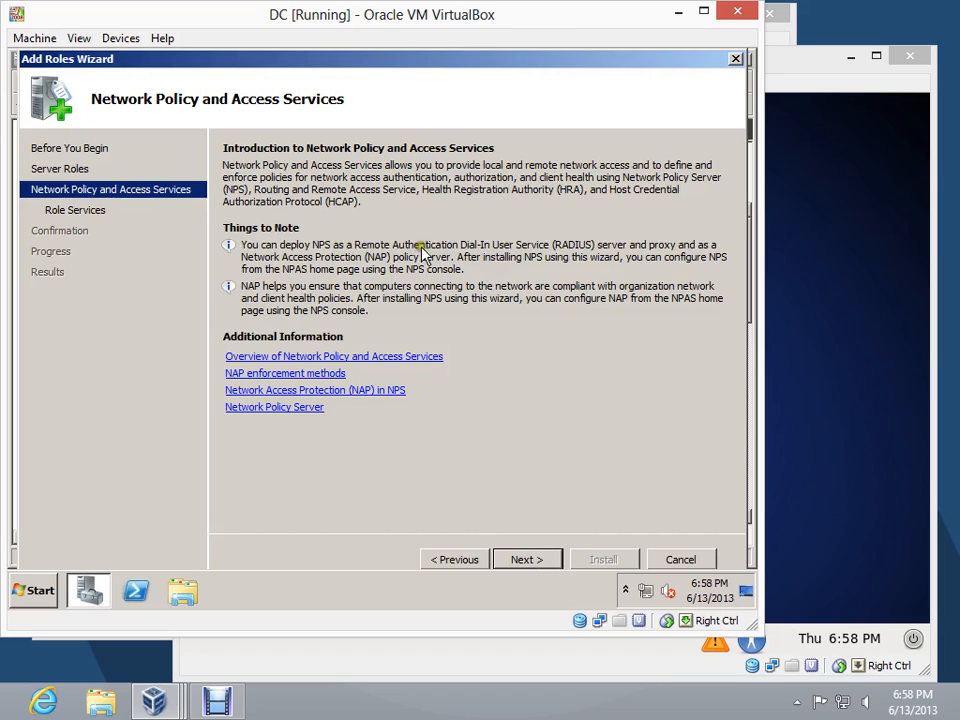
{"action": "left_click", "coordinate": [541, 561]}
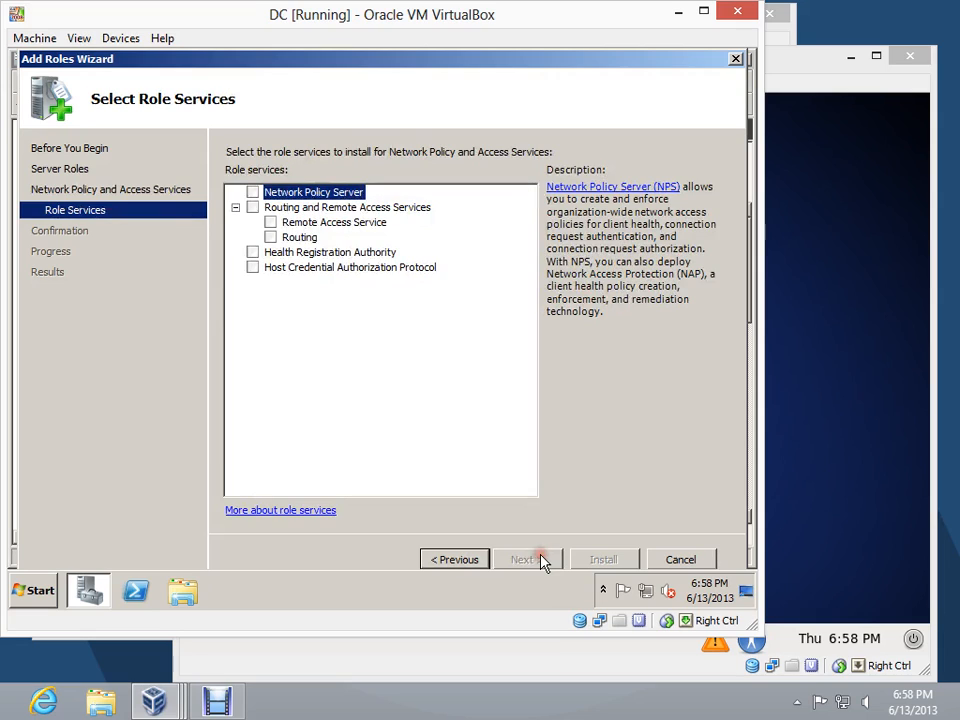
{"action": "left_click", "coordinate": [254, 192]}
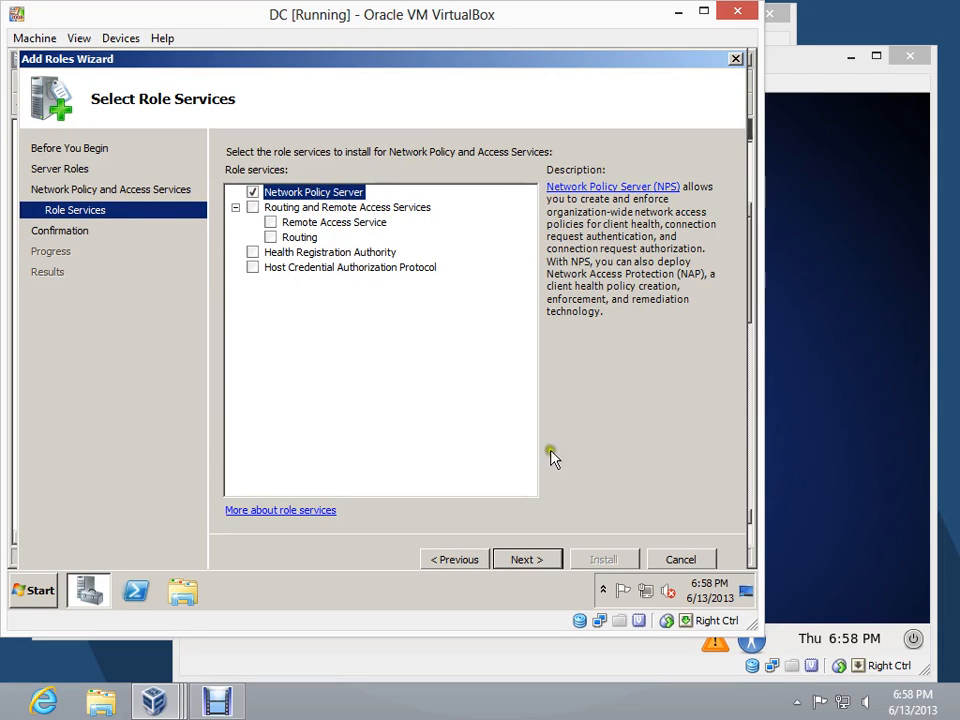
{"action": "left_click", "coordinate": [543, 561]}
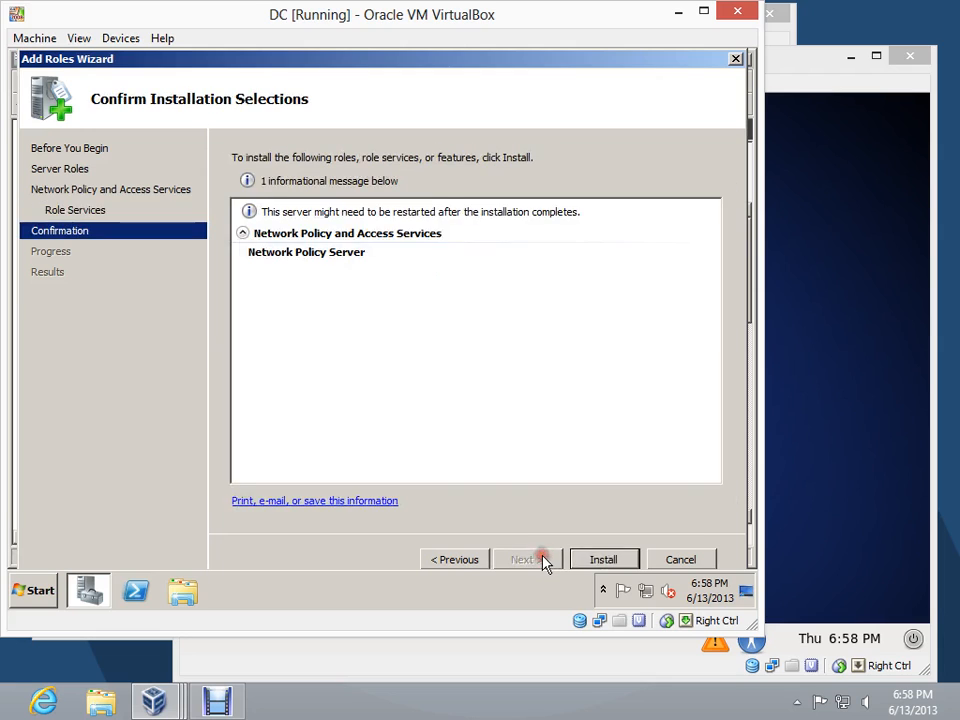
{"action": "left_click", "coordinate": [600, 560]}
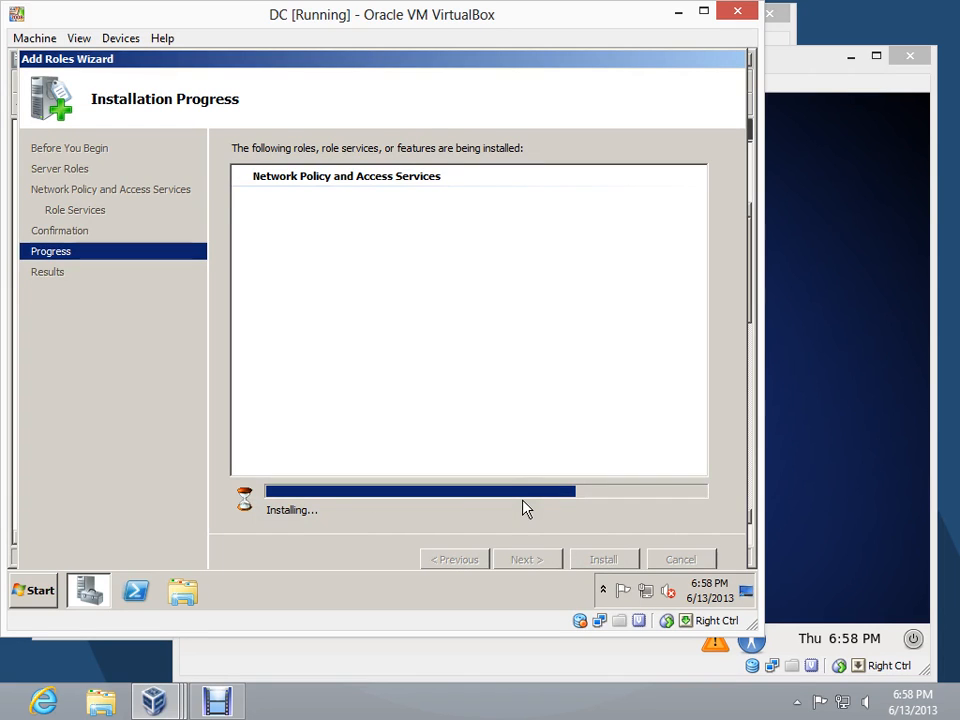
{"action": "left_click", "coordinate": [797, 700]}
{"action": "right_click", "coordinate": [780, 606]}
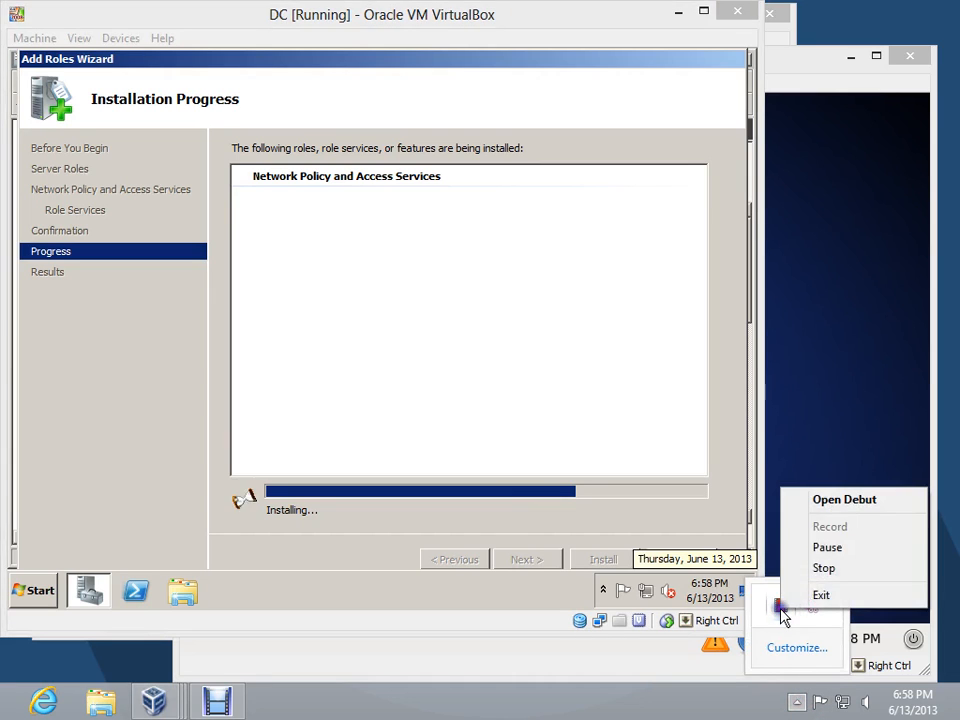
{"action": "left_click", "coordinate": [826, 548]}
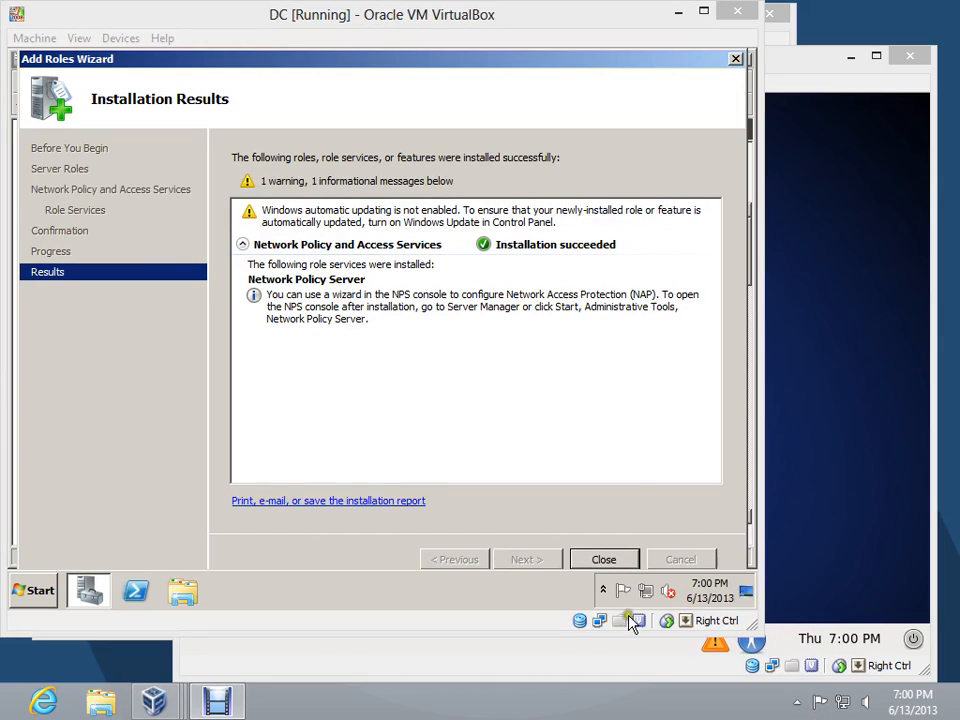
Close the finished role wizard and start a new RADIUS client in NPS with friendly name nat.faris.com and address 172.16.0.1
{"action": "left_click", "coordinate": [602, 562]}
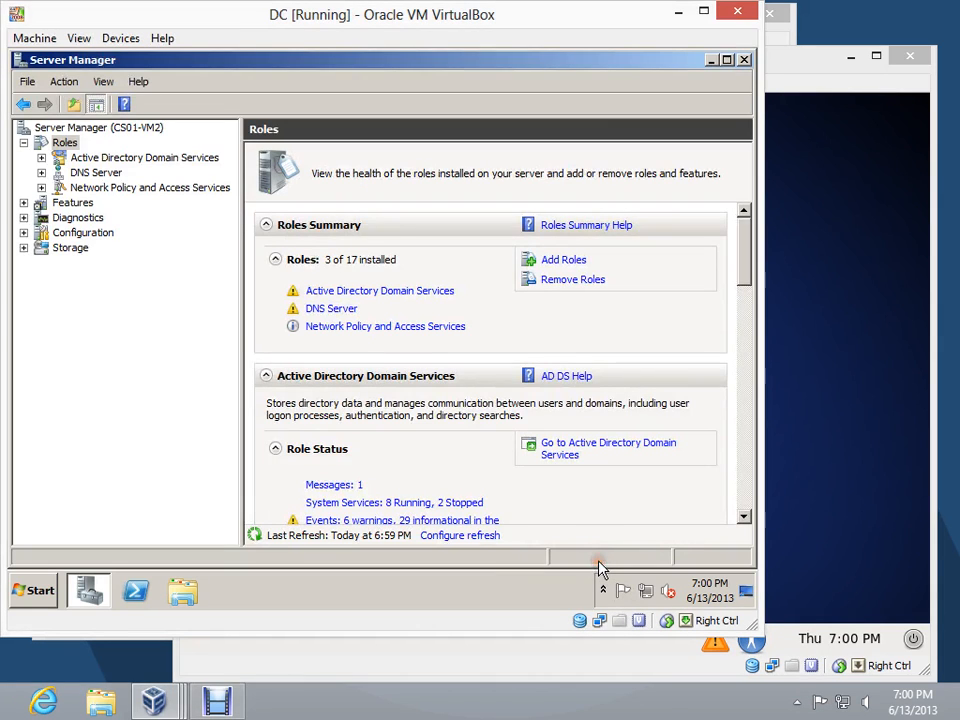
{"action": "left_click", "coordinate": [41, 187]}
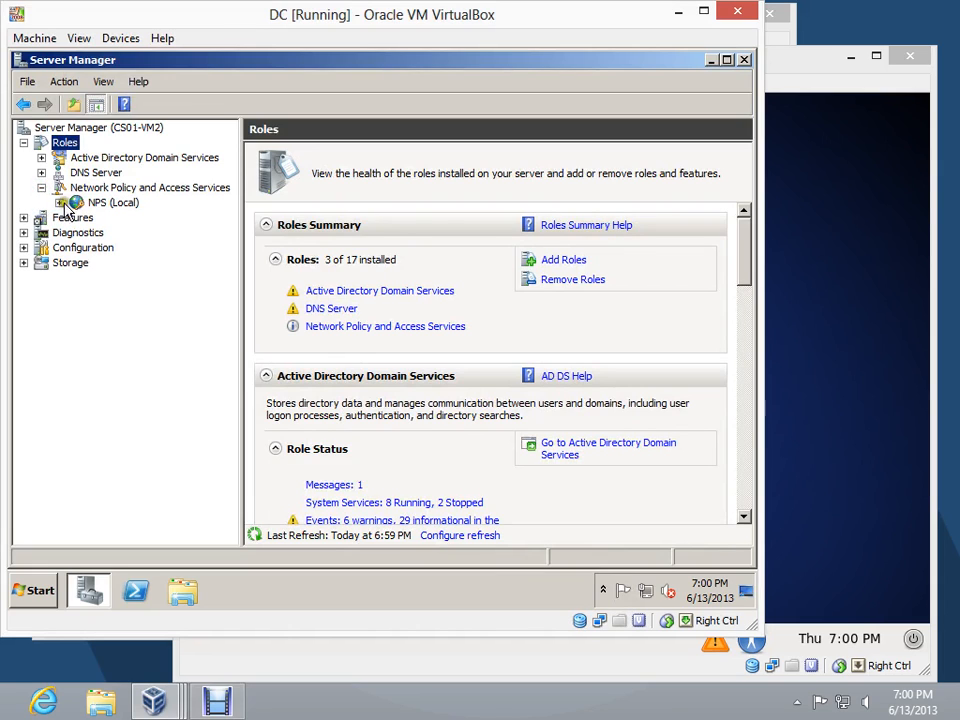
{"action": "left_click", "coordinate": [59, 202]}
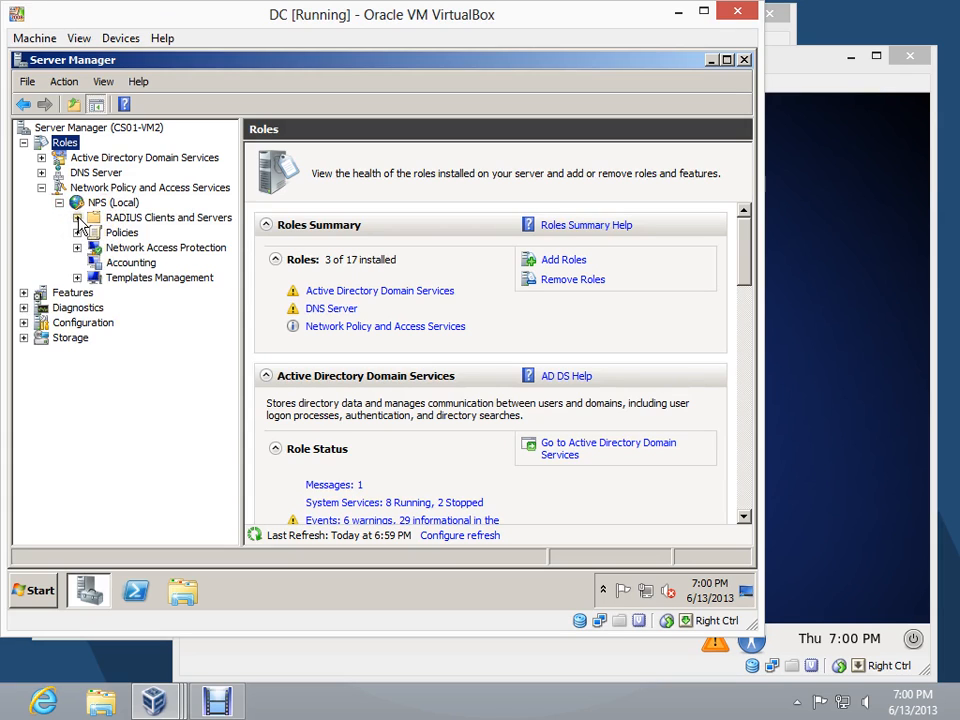
{"action": "left_click", "coordinate": [77, 217]}
{"action": "left_click", "coordinate": [141, 232]}
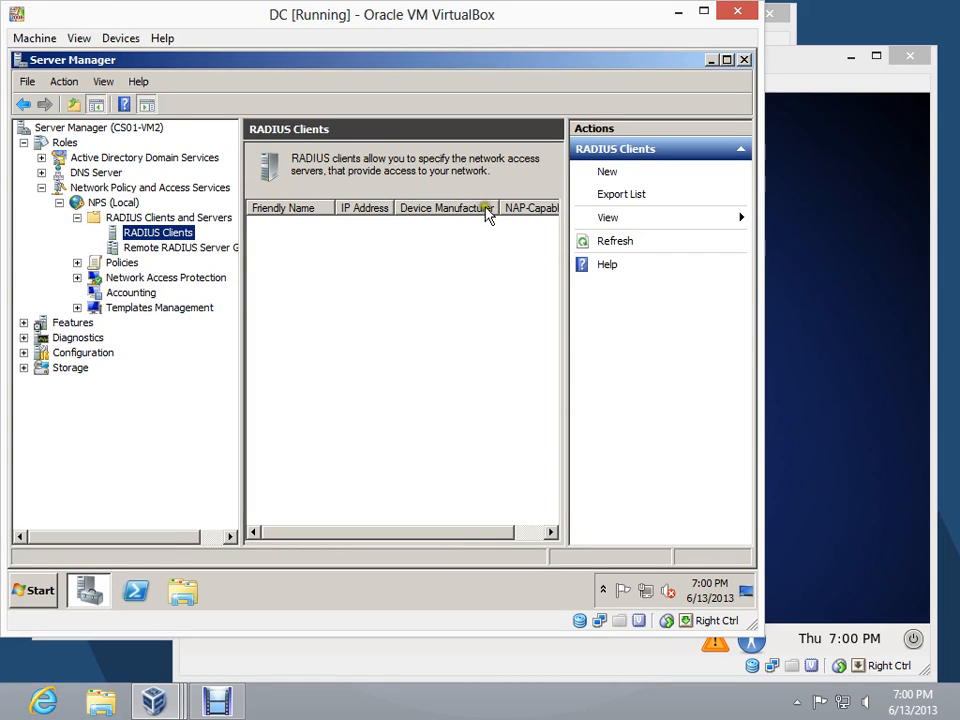
{"action": "left_click", "coordinate": [606, 174]}
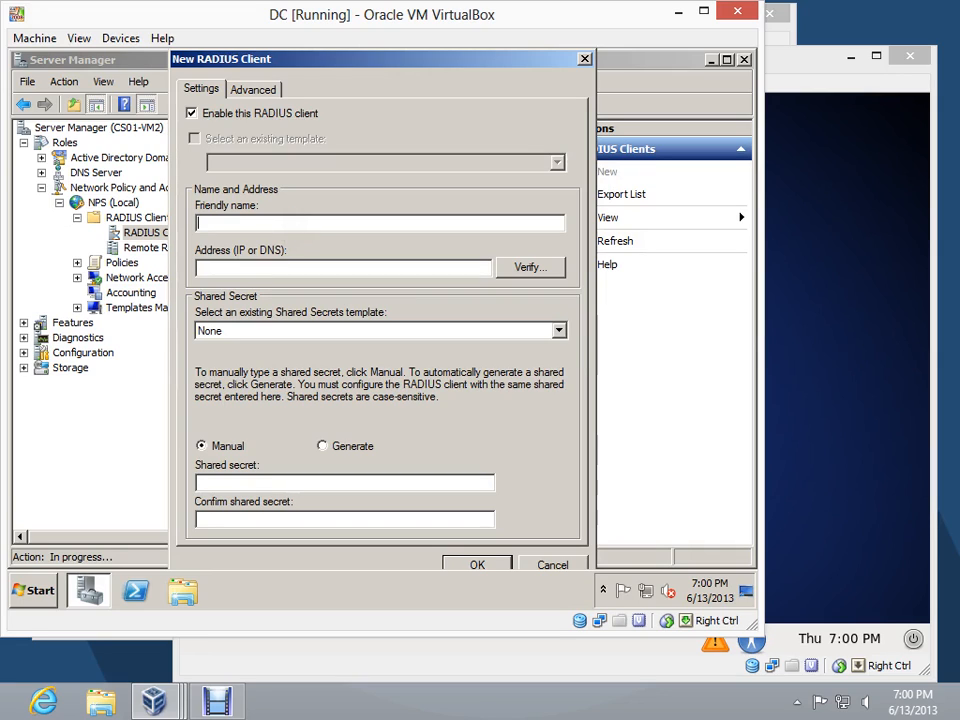
{"action": "type", "text": "nat.faris.com"}
{"action": "key", "text": "Tab"}
{"action": "type", "text": "172.16.0.1"}
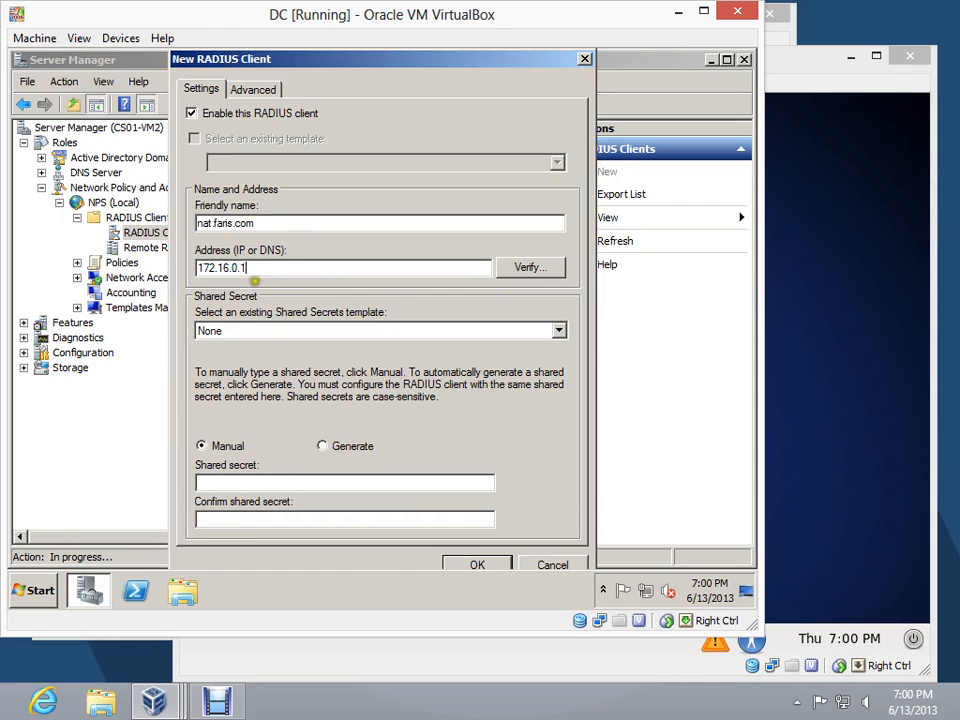
{"action": "left_click_drag", "start_coordinate": [251, 266], "coordinate": [180, 266]}
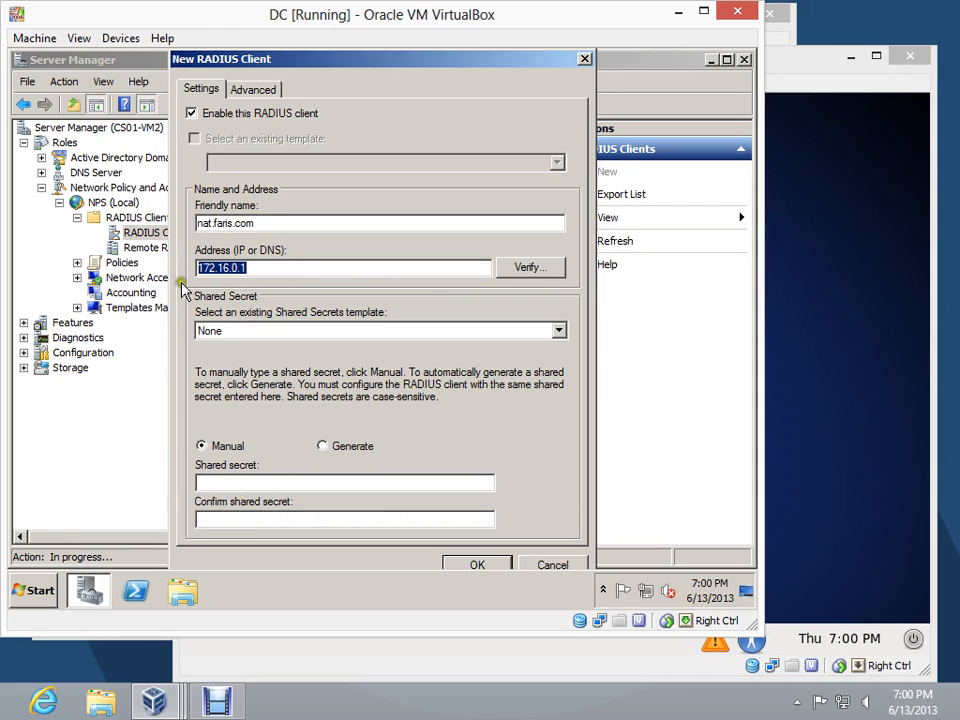
Enter and confirm the manual shared secret for the RADIUS client and save the client
{"action": "left_click", "coordinate": [237, 481]}
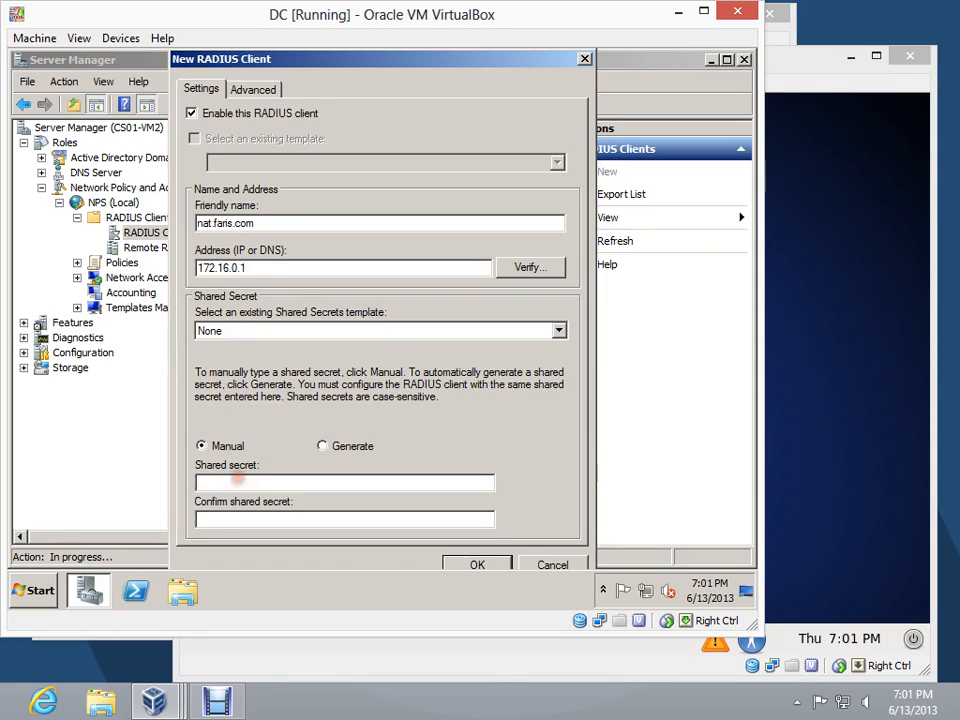
{"action": "type", "text": "*****************"}
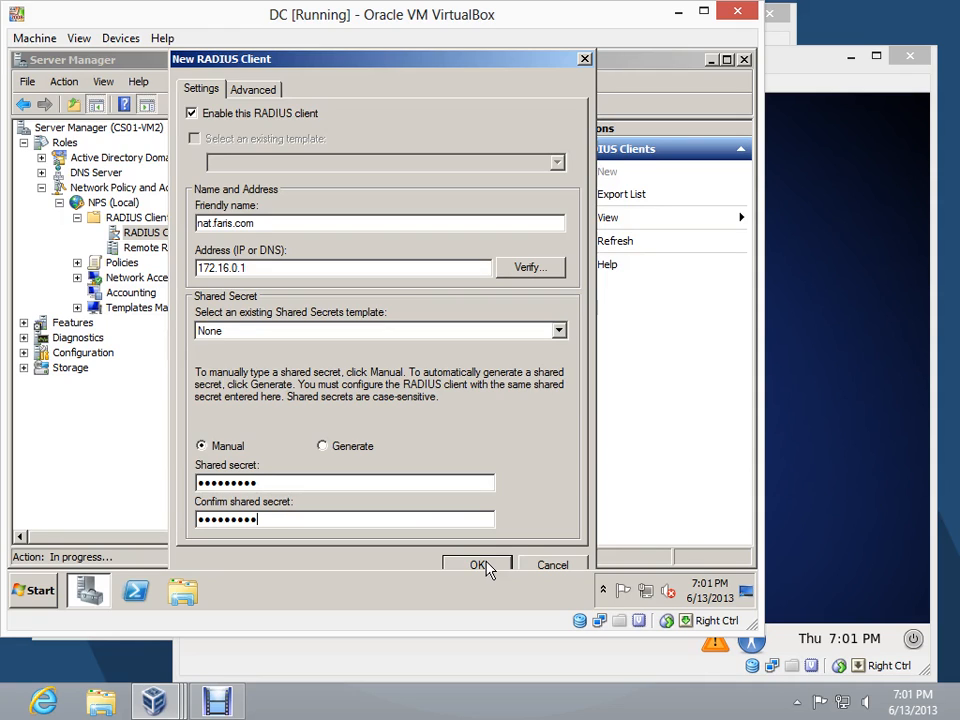
{"action": "left_click", "coordinate": [480, 566]}
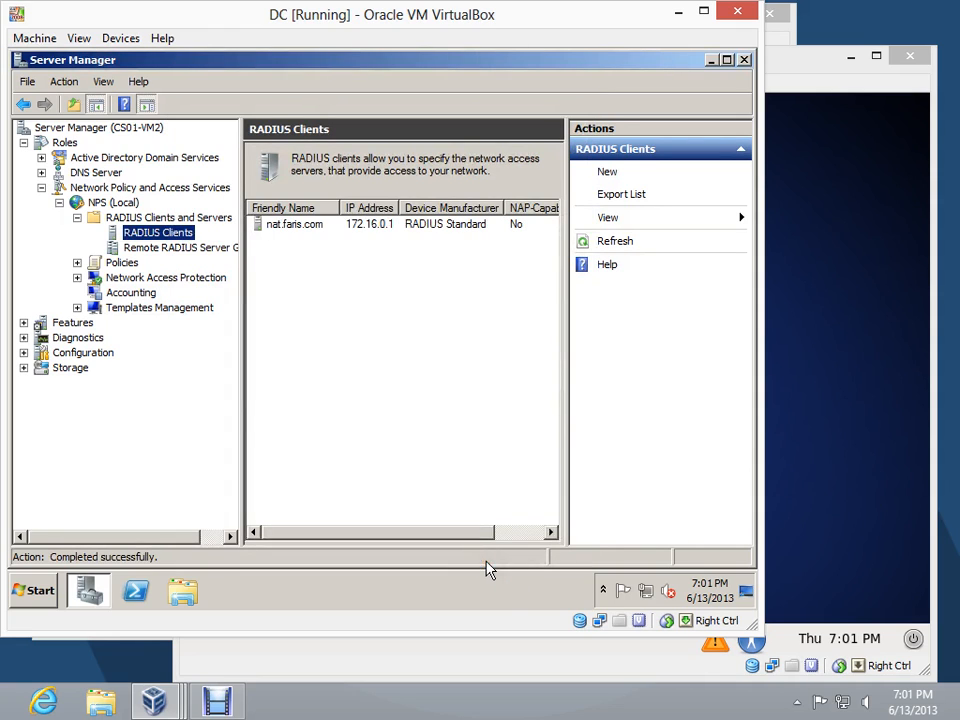
View the NPS network policies and open the Users container of the faris.com domain in Active Directory
{"action": "left_click", "coordinate": [78, 263]}
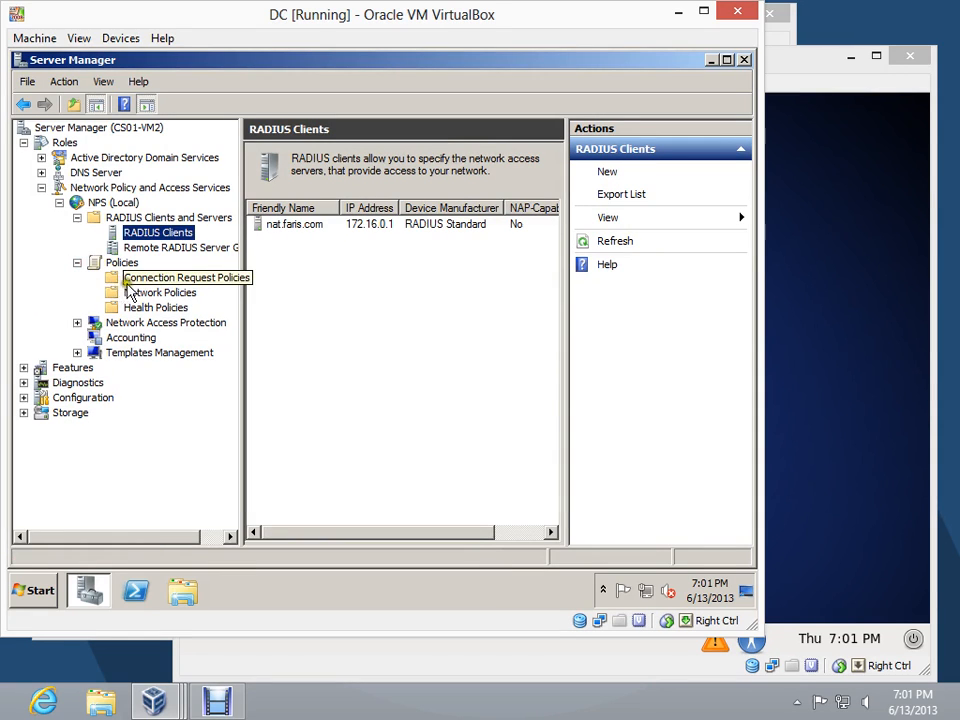
{"action": "left_click", "coordinate": [140, 292]}
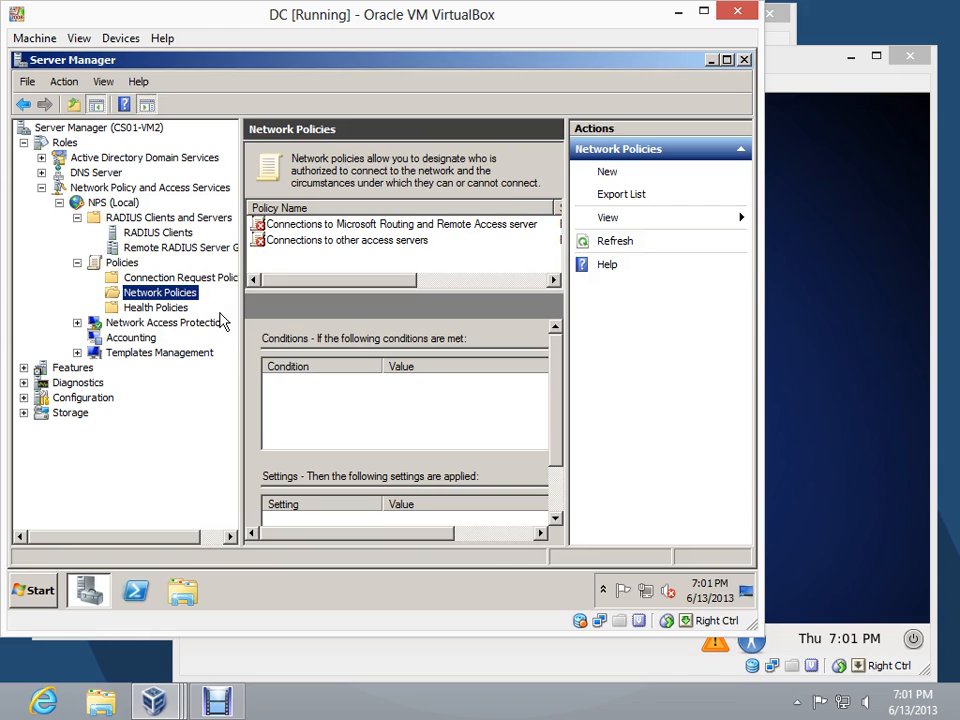
{"action": "left_click", "coordinate": [42, 158]}
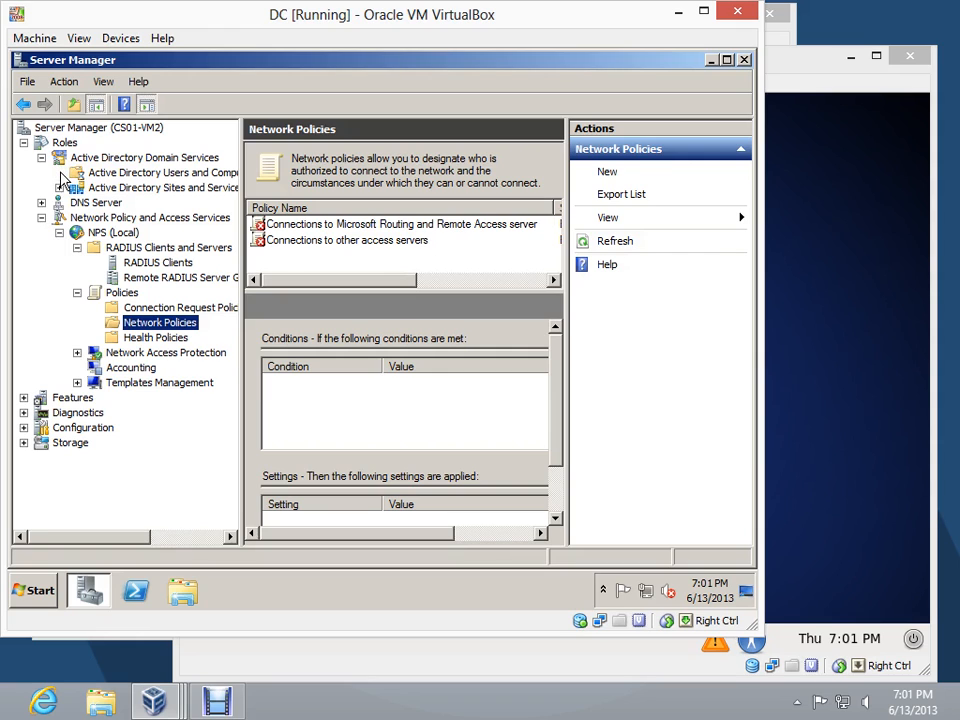
{"action": "left_click", "coordinate": [59, 173]}
{"action": "left_click", "coordinate": [77, 188]}
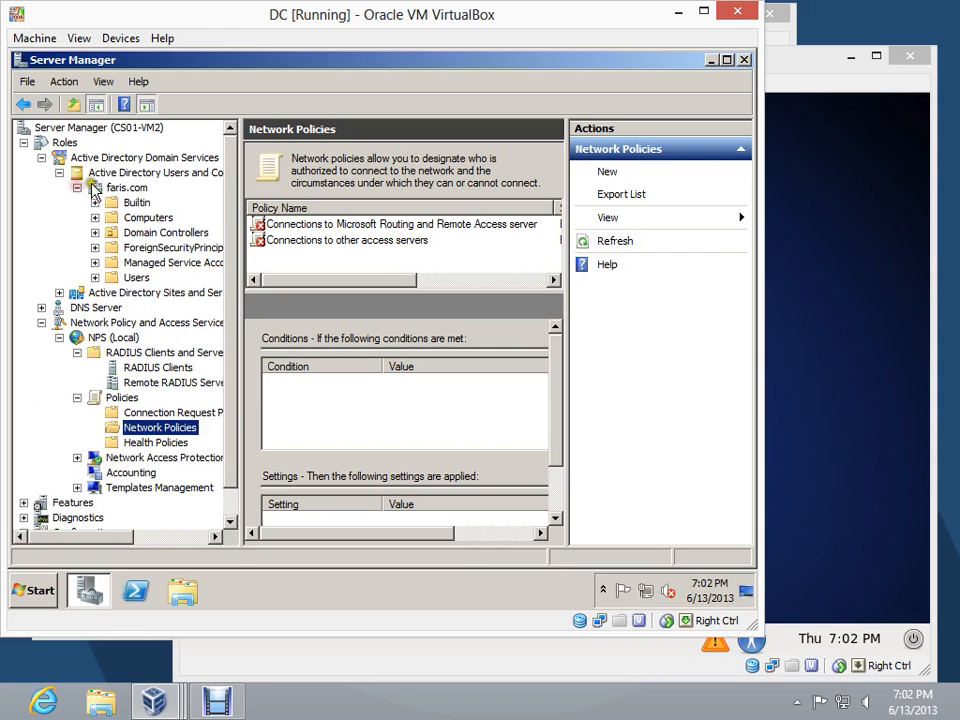
{"action": "left_click", "coordinate": [138, 279]}
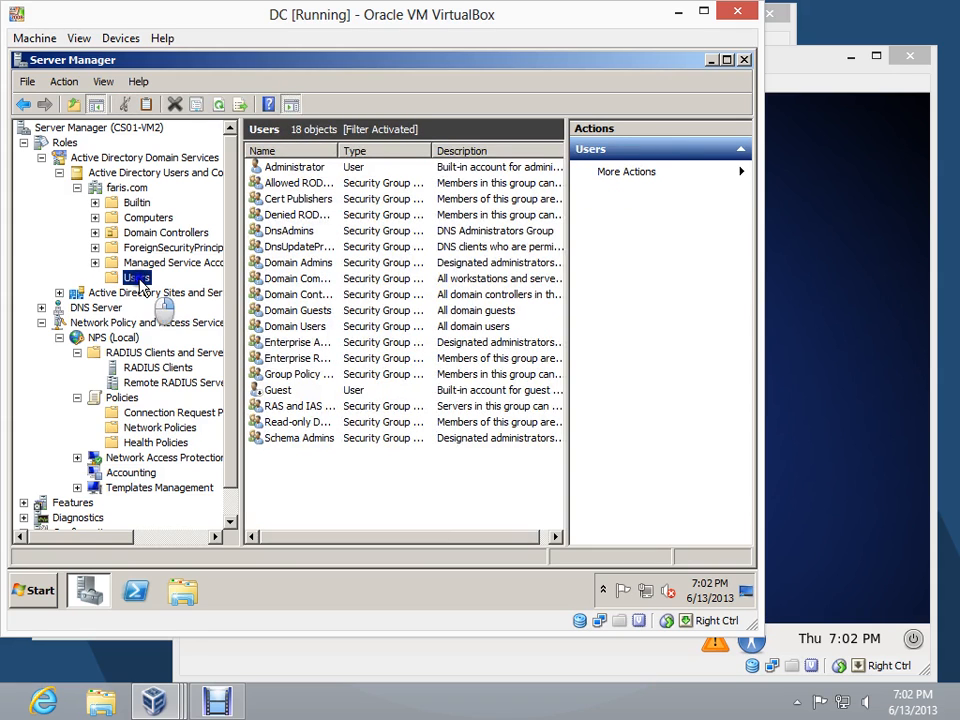
Define a new global security group named VPN Users in the faris.com Users container
{"action": "right_click", "coordinate": [142, 280]}
{"action": "mouse_move", "coordinate": [198, 335]}
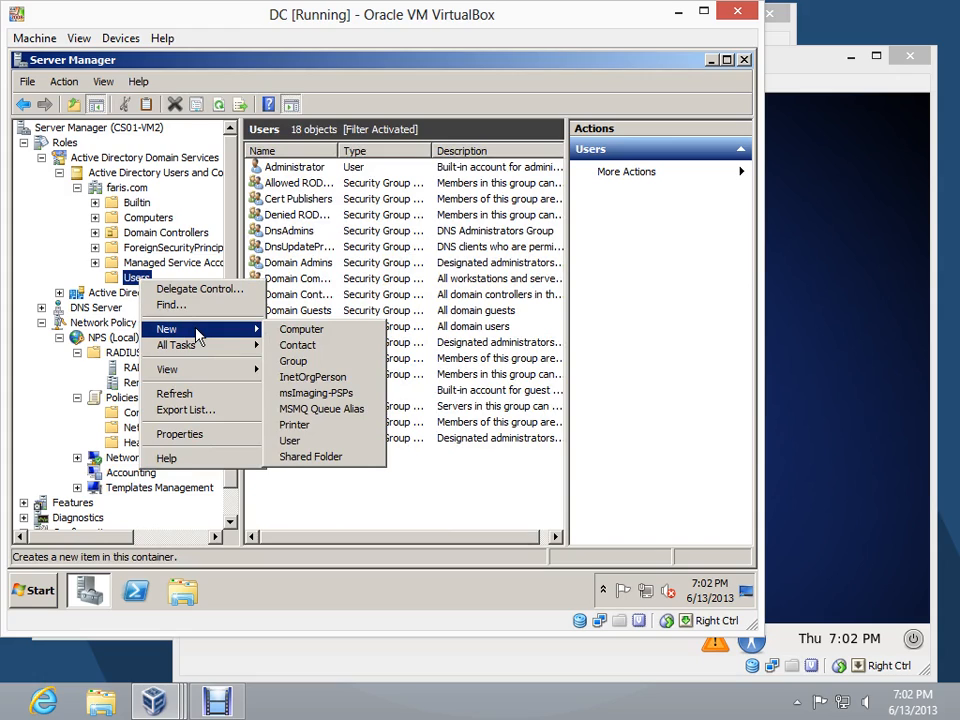
{"action": "left_click", "coordinate": [298, 362]}
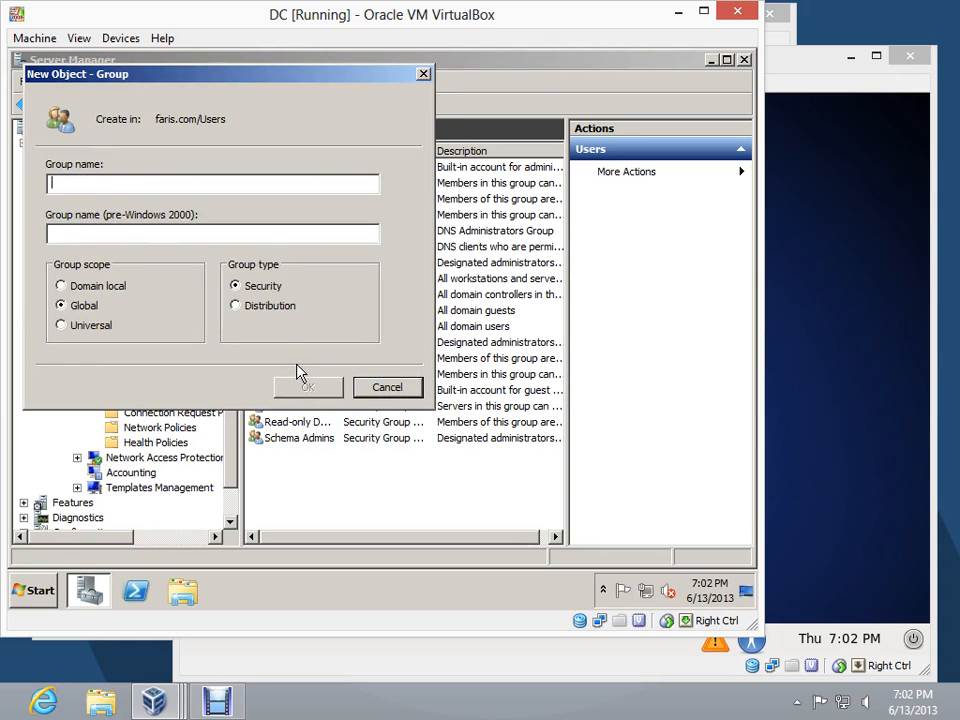
{"action": "type", "text": "VPN "}
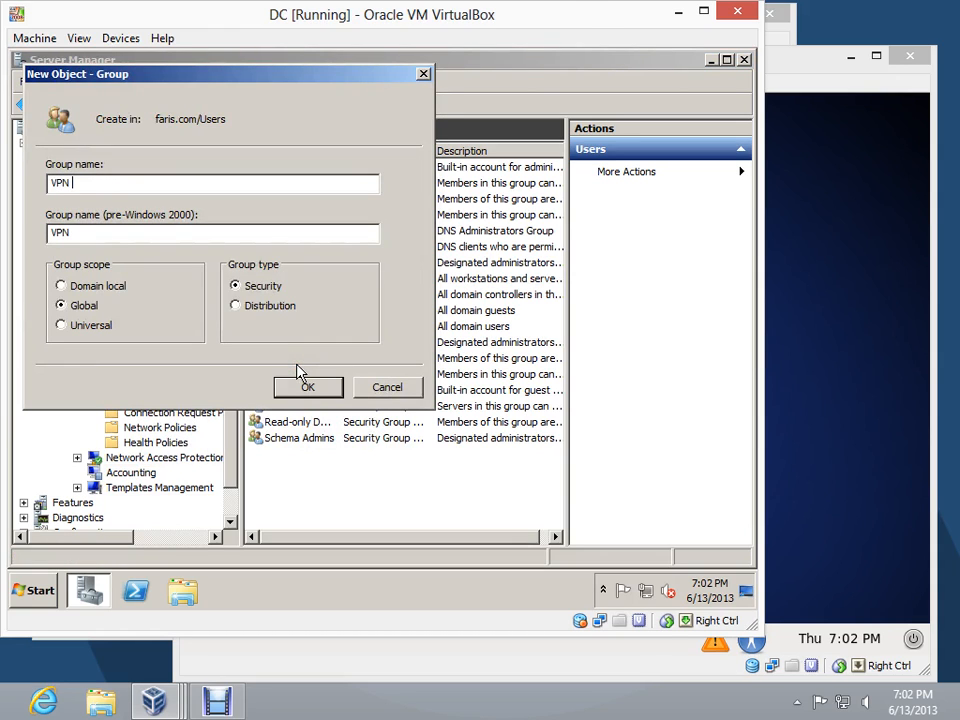
{"action": "type", "text": "Users"}
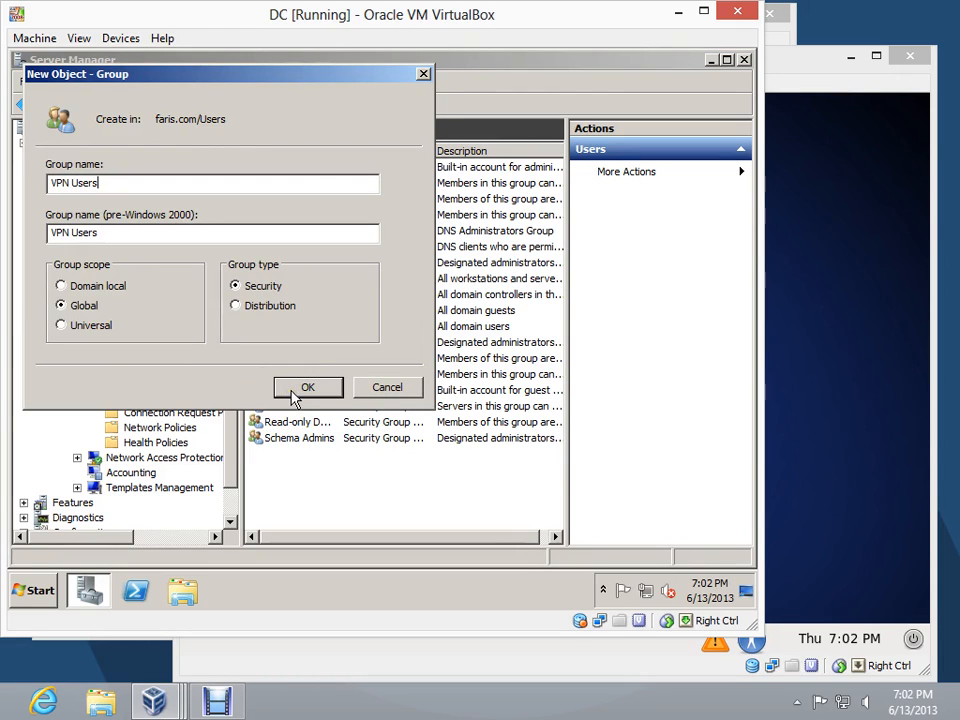
{"action": "left_click_drag", "start_coordinate": [278, 77], "coordinate": [492, 220]}
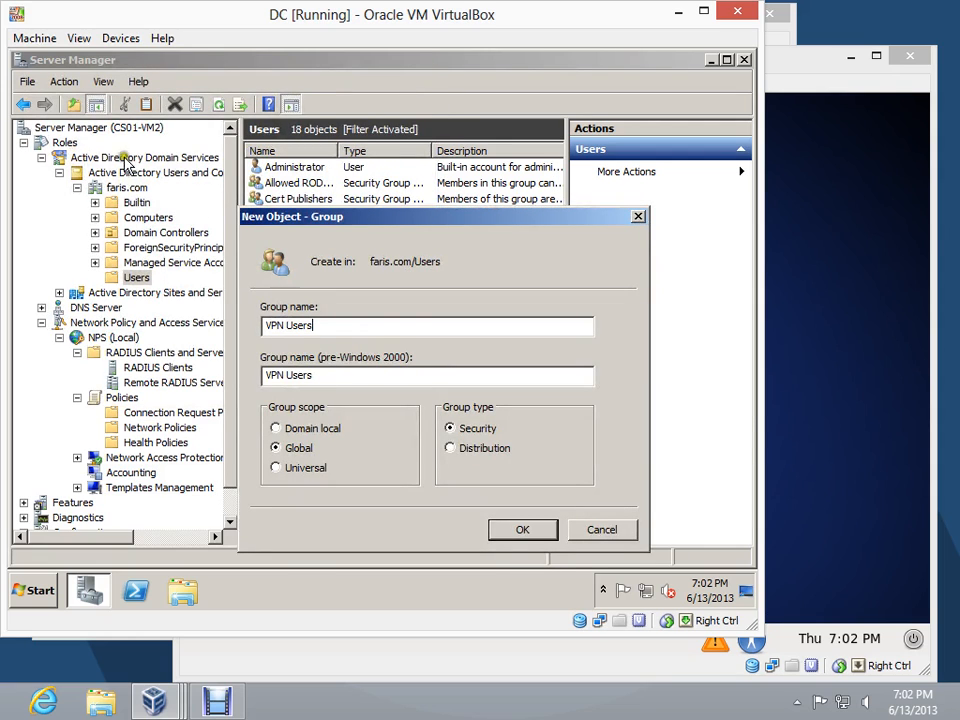
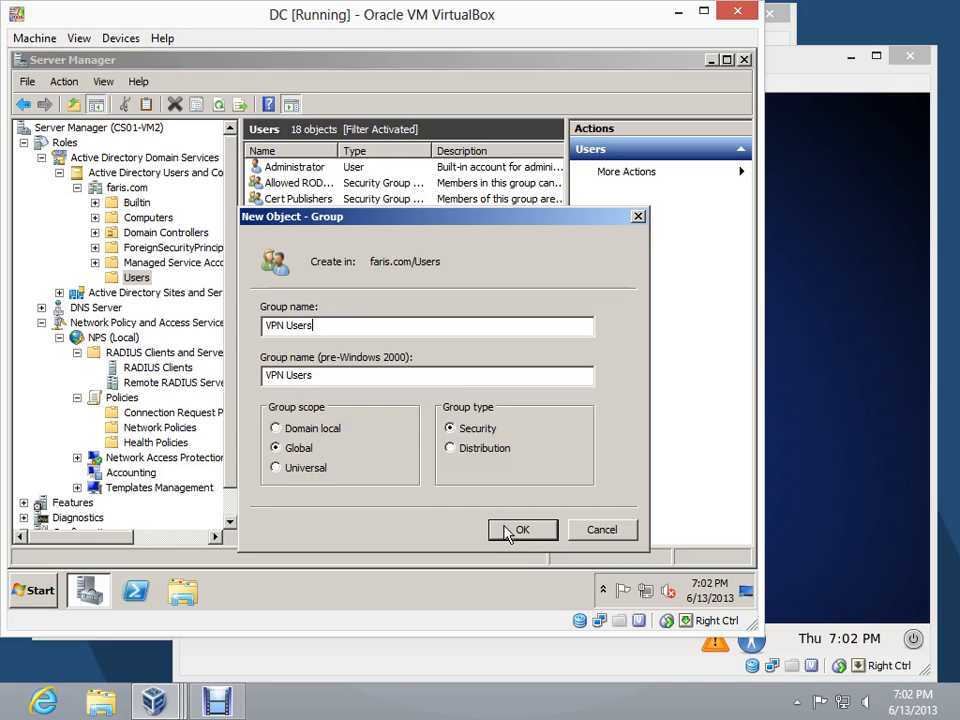
Create the VPN Users group and add the administrator account from faris.com as its member
{"action": "left_click", "coordinate": [507, 533]}
{"action": "left_click", "coordinate": [507, 531]}
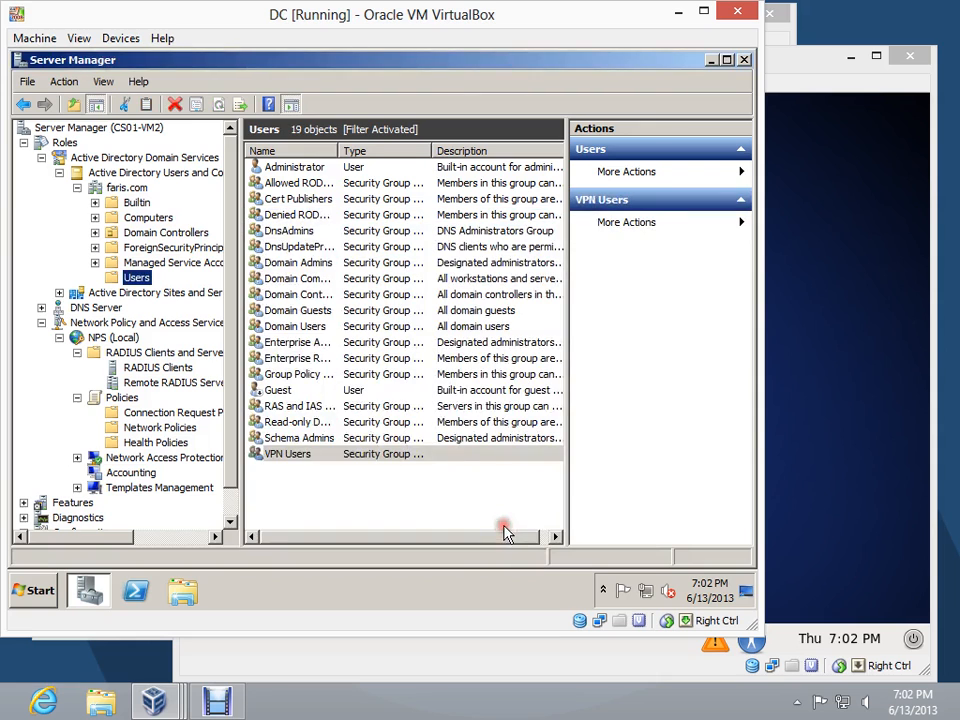
{"action": "right_click", "coordinate": [316, 455]}
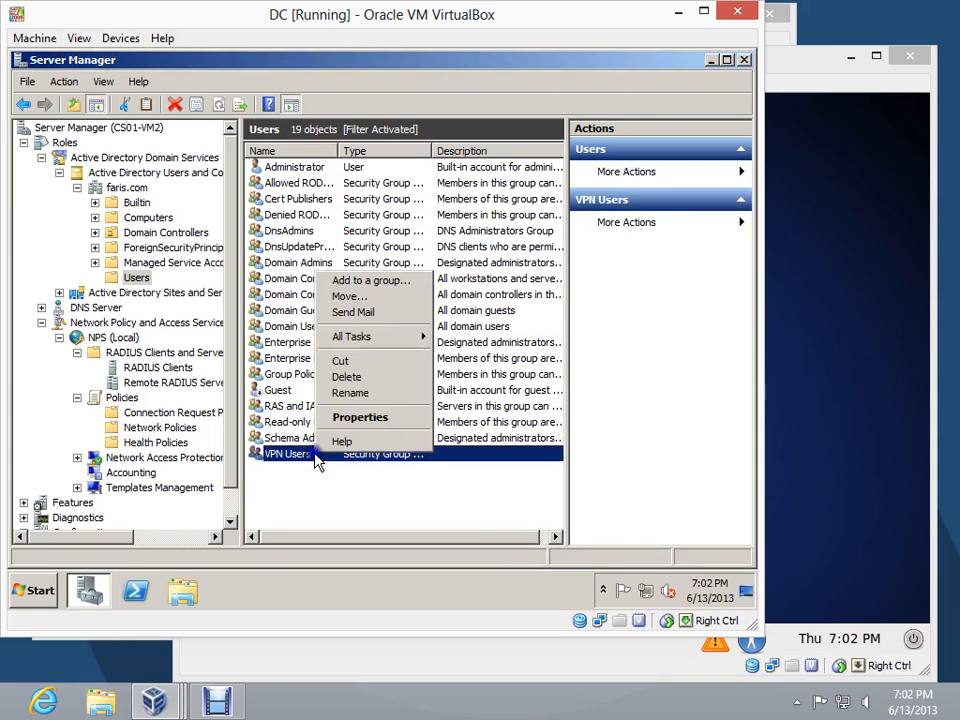
{"action": "left_click", "coordinate": [376, 418]}
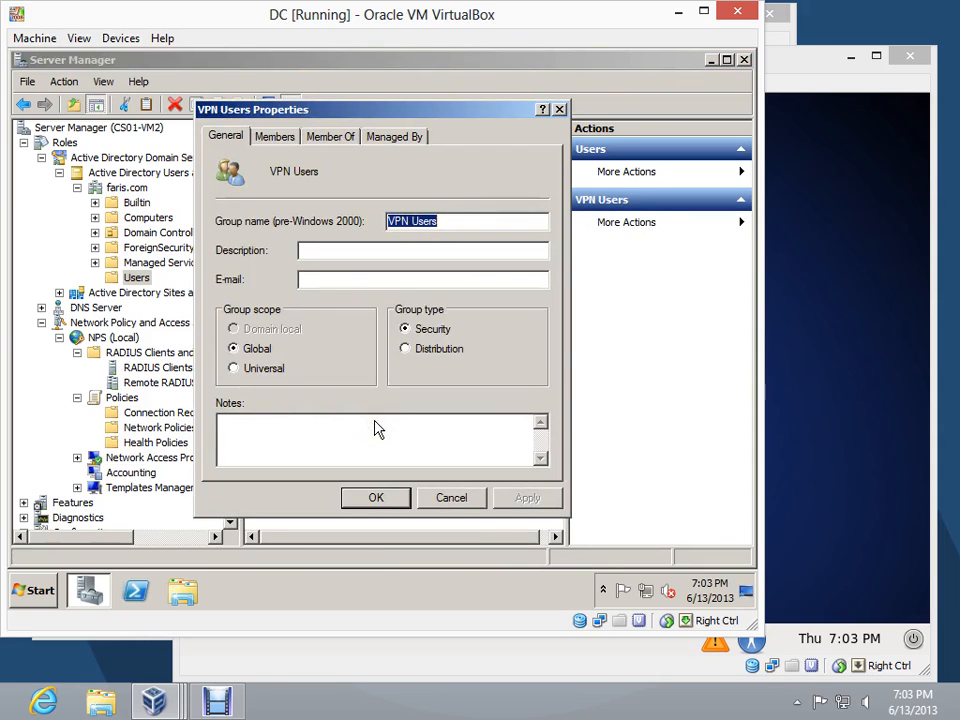
{"action": "left_click", "coordinate": [278, 137]}
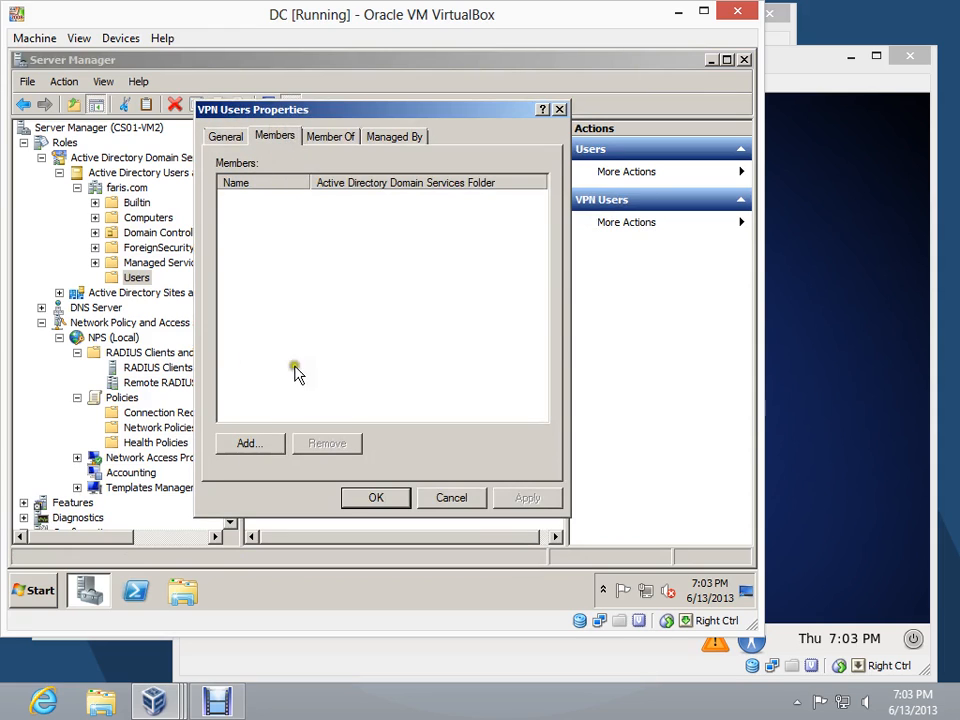
{"action": "left_click", "coordinate": [251, 446]}
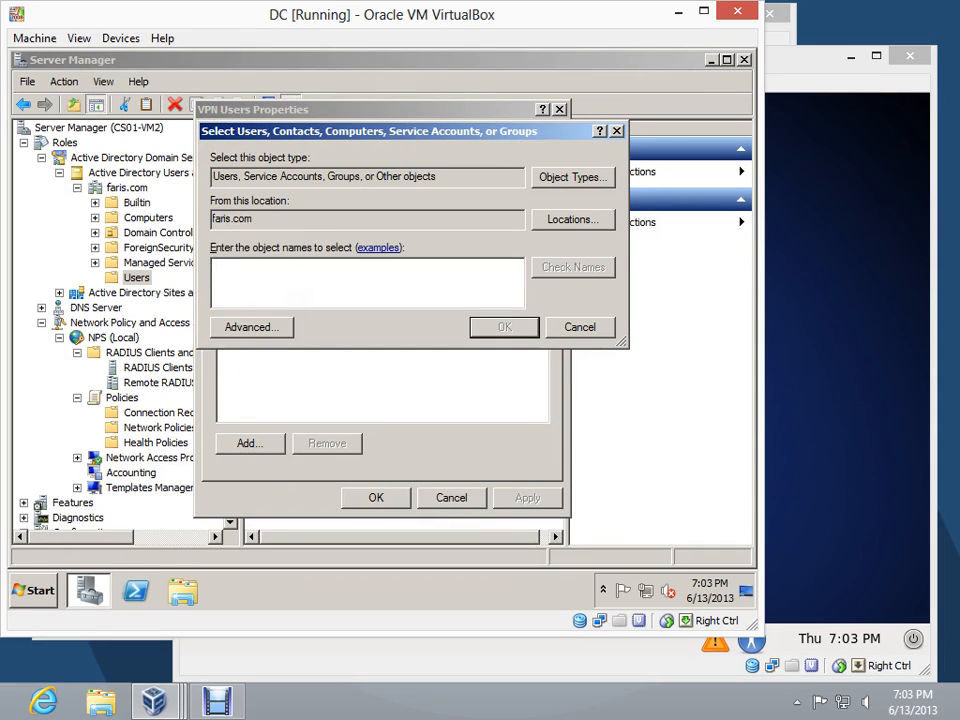
{"action": "type", "text": "administrator"}
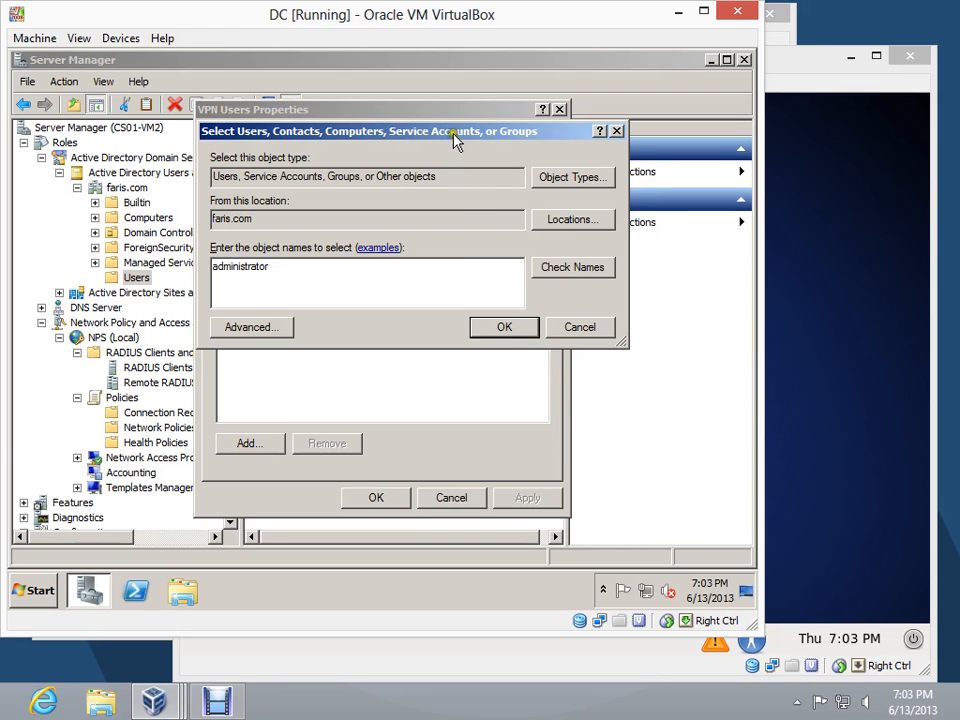
{"action": "left_click_drag", "start_coordinate": [454, 136], "coordinate": [460, 243]}
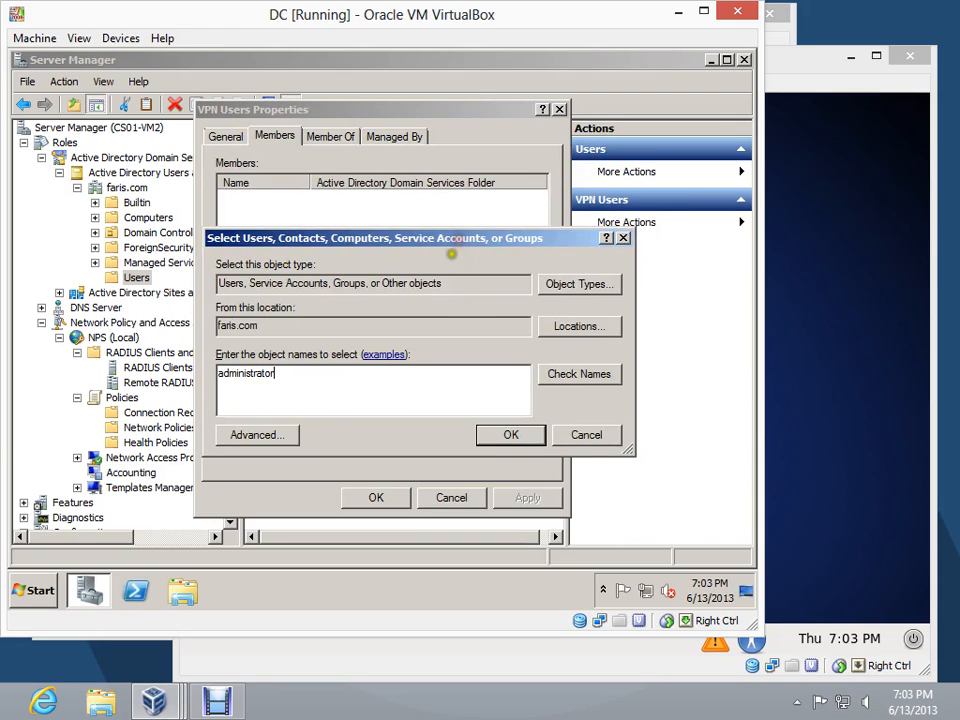
{"action": "left_click", "coordinate": [517, 443]}
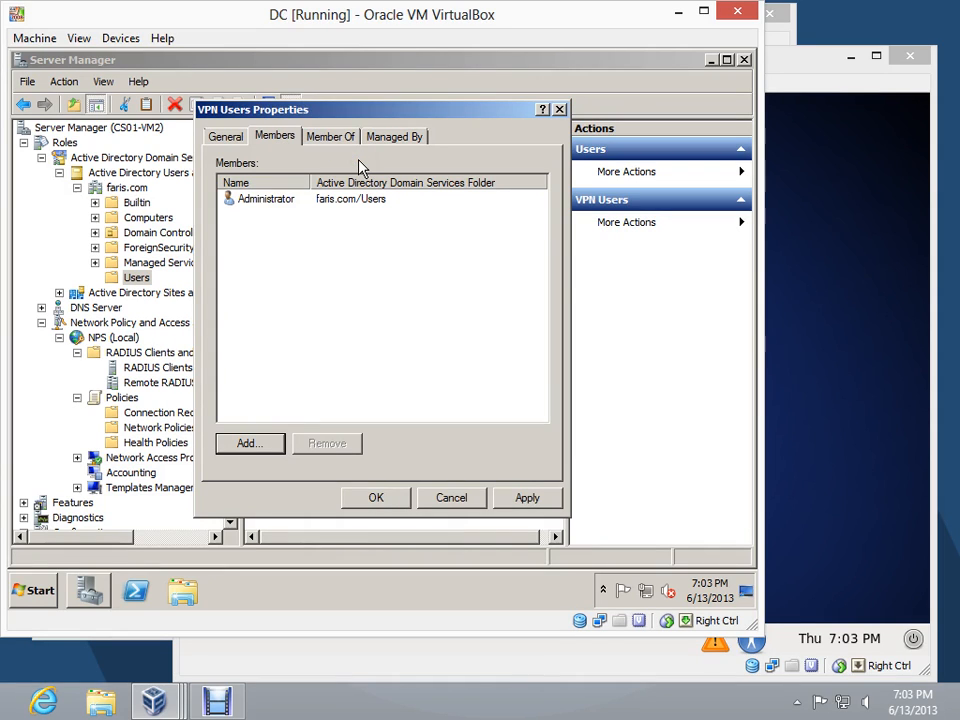
{"action": "left_click", "coordinate": [378, 501]}
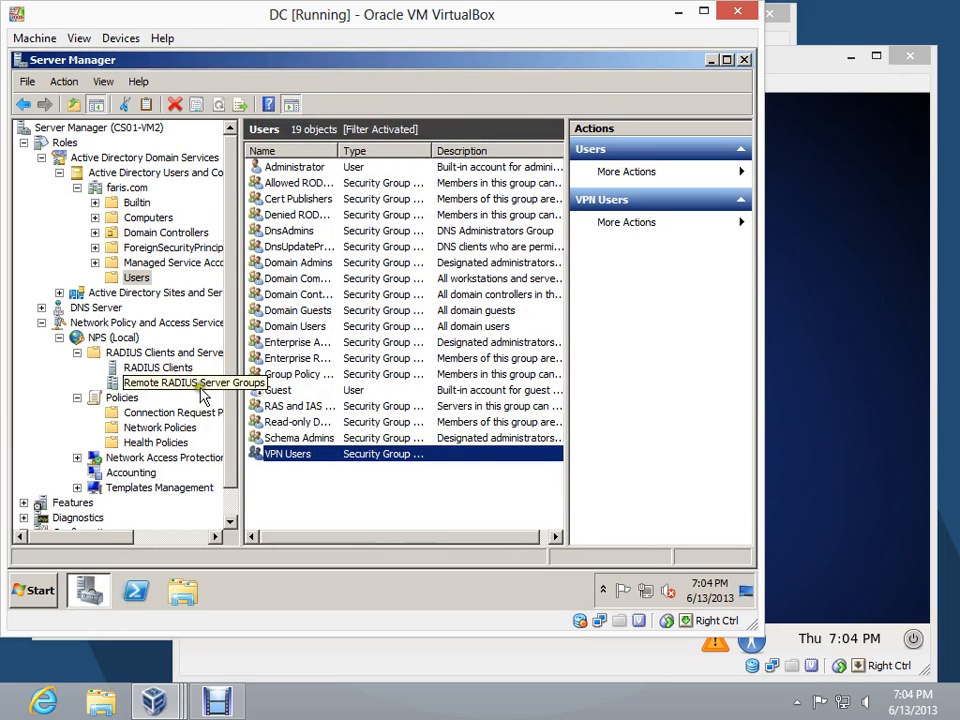
Start a new NPS network policy named VPN Connections with network access server type Remote Access Server(VPN-Dial up)
{"action": "left_click", "coordinate": [160, 427]}
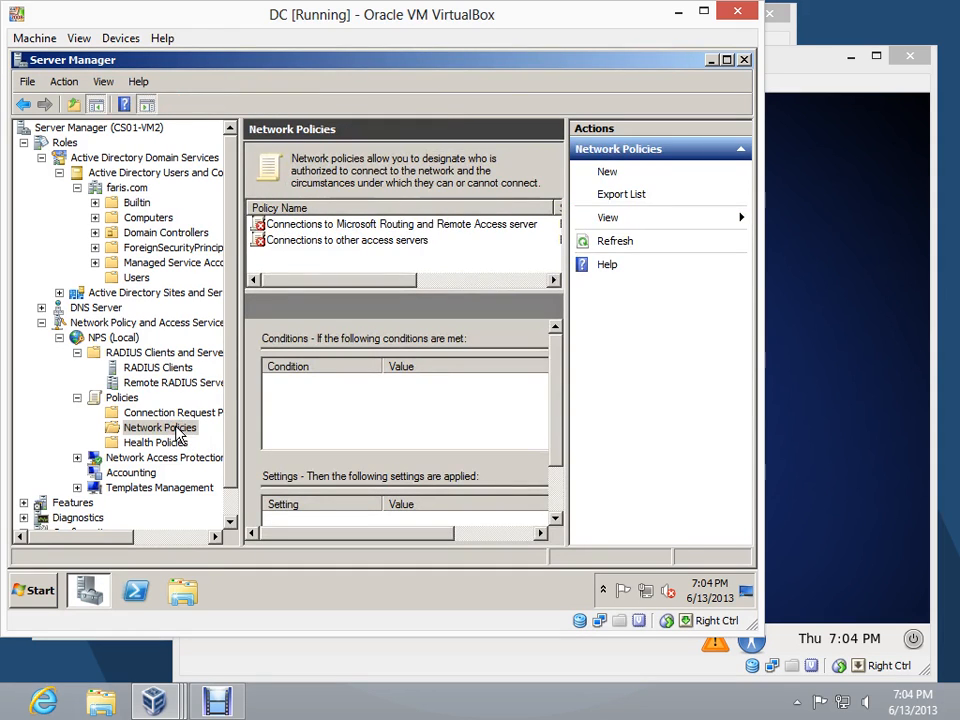
{"action": "left_click", "coordinate": [605, 175]}
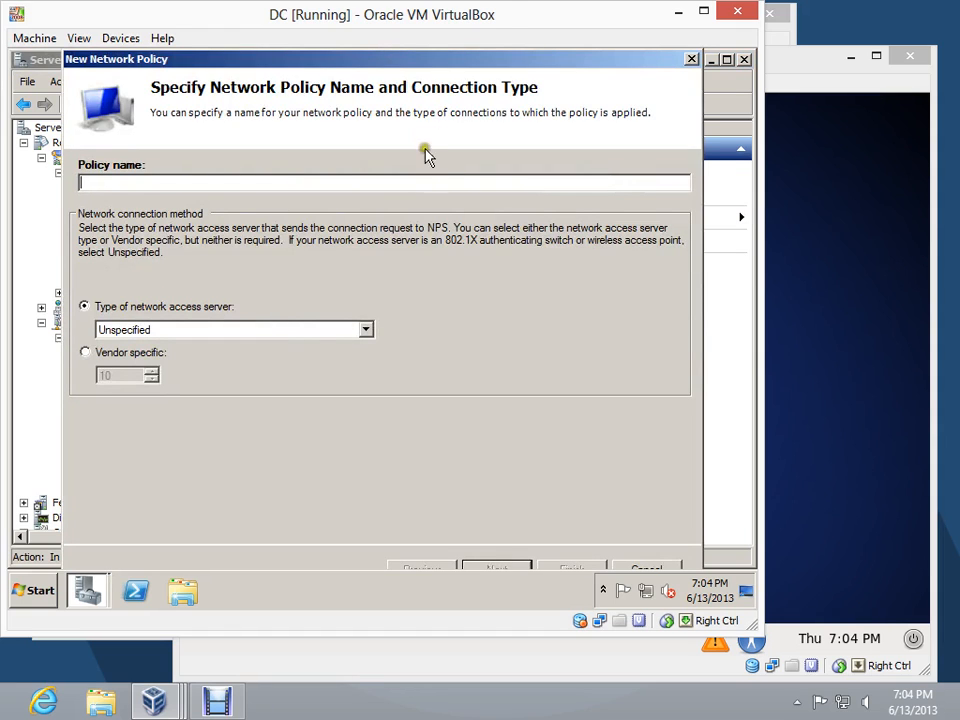
{"action": "left_click", "coordinate": [302, 186]}
{"action": "type", "text": "VPN Connections"}
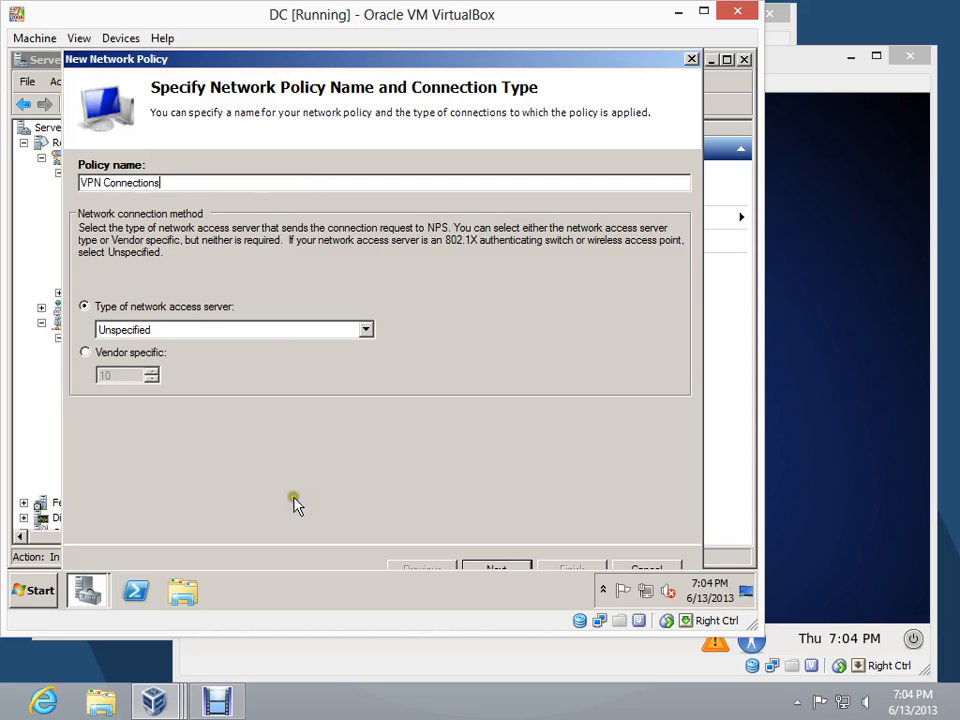
{"action": "left_click", "coordinate": [365, 329]}
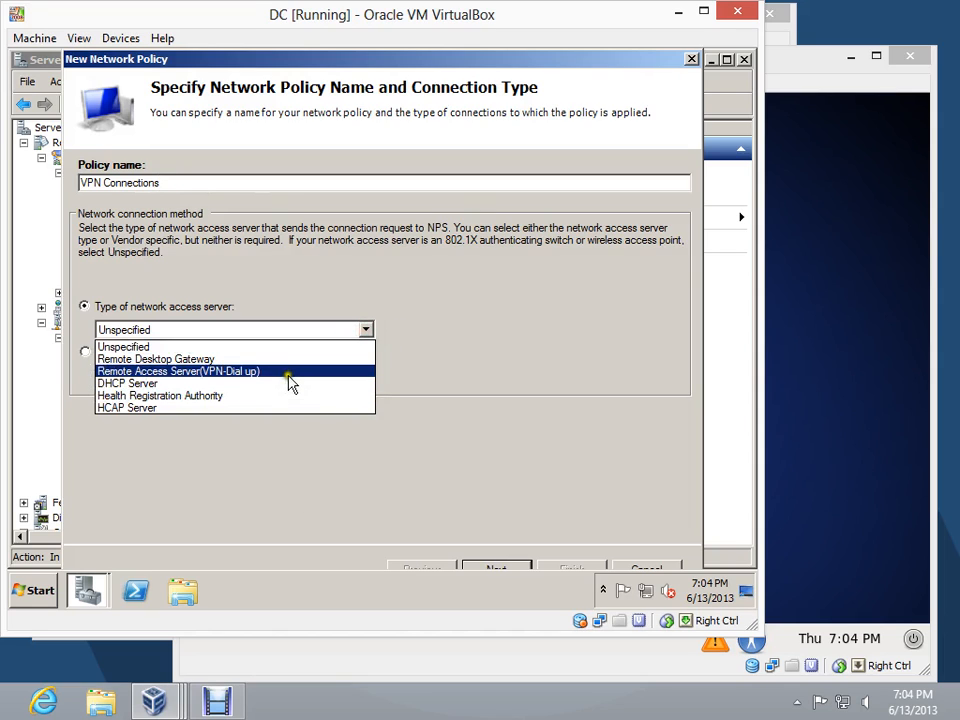
{"action": "left_click", "coordinate": [248, 373]}
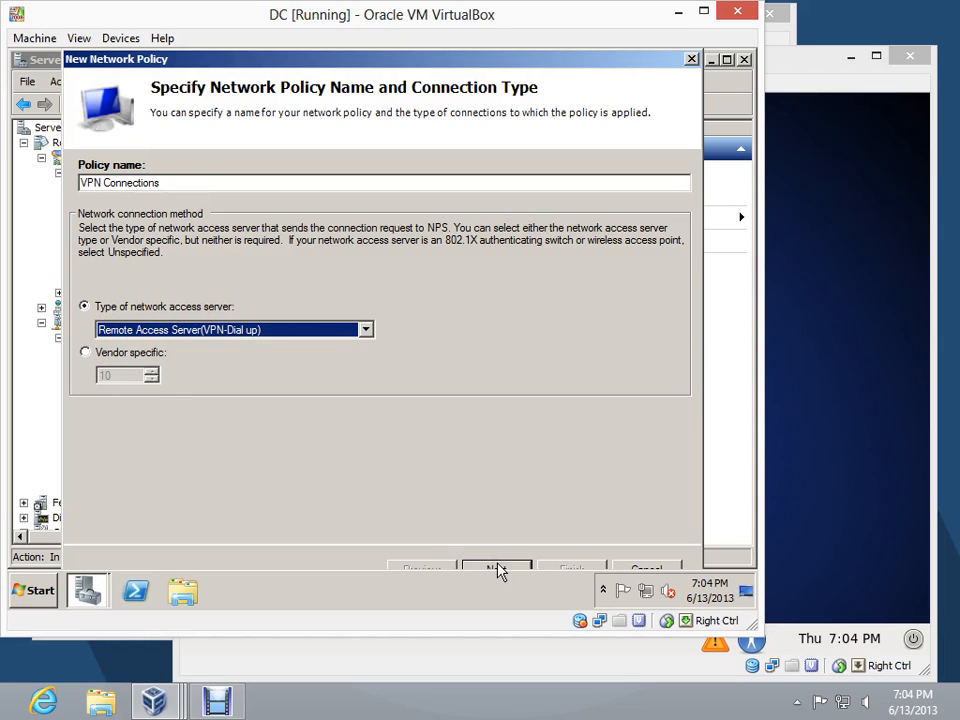
{"action": "left_click", "coordinate": [703, 11]}
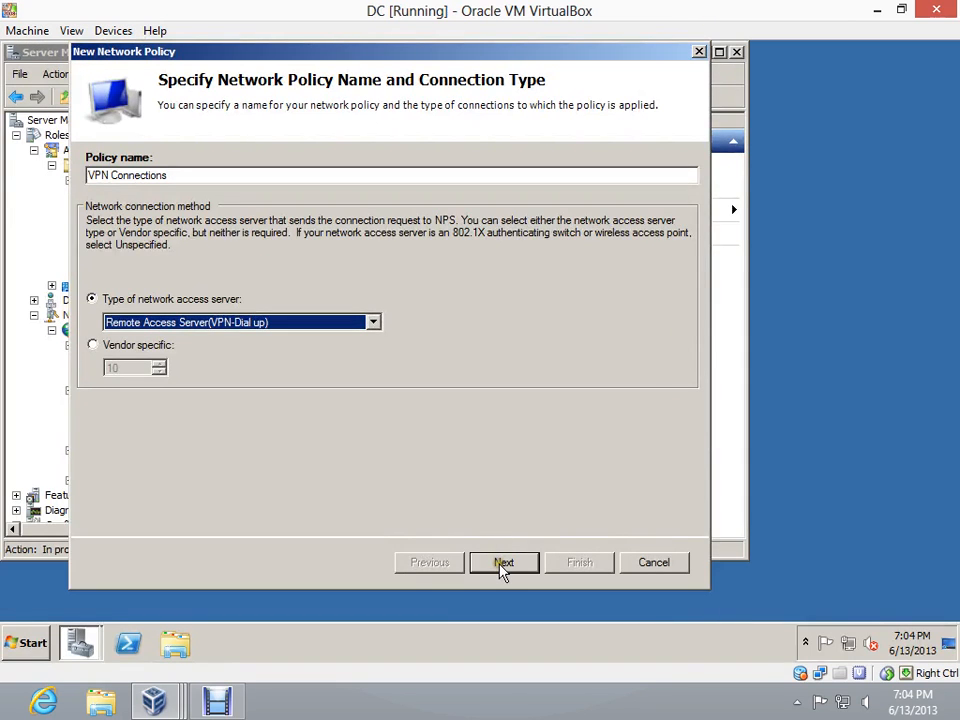
{"action": "left_click", "coordinate": [503, 563]}
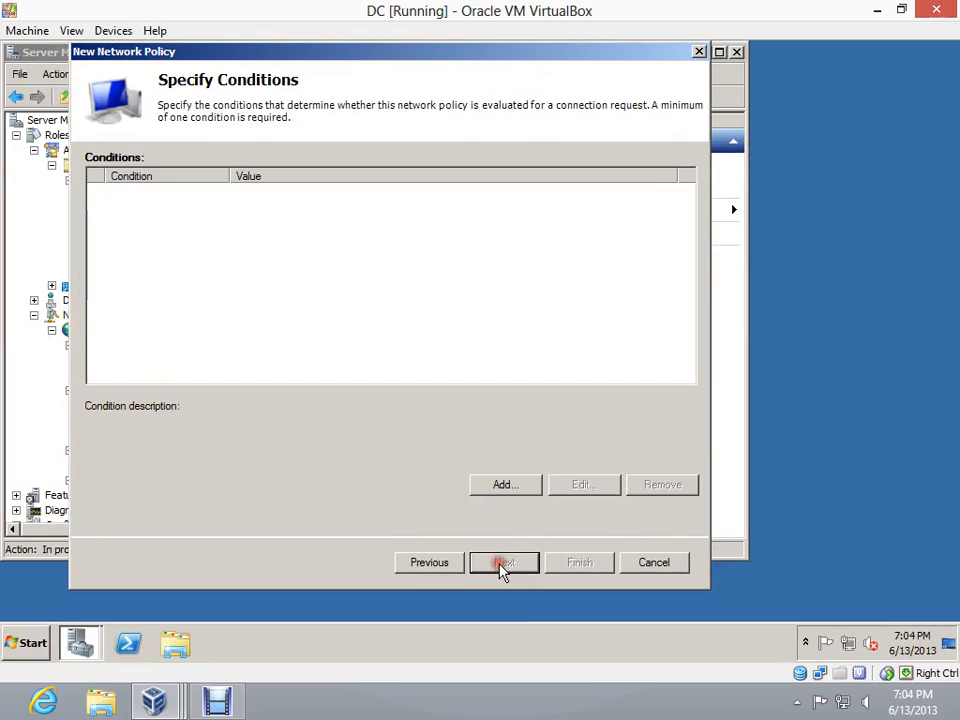
Add a User Groups condition to the policy requiring membership in the VPN Users group
{"action": "left_click", "coordinate": [498, 482]}
{"action": "left_click", "coordinate": [501, 486]}
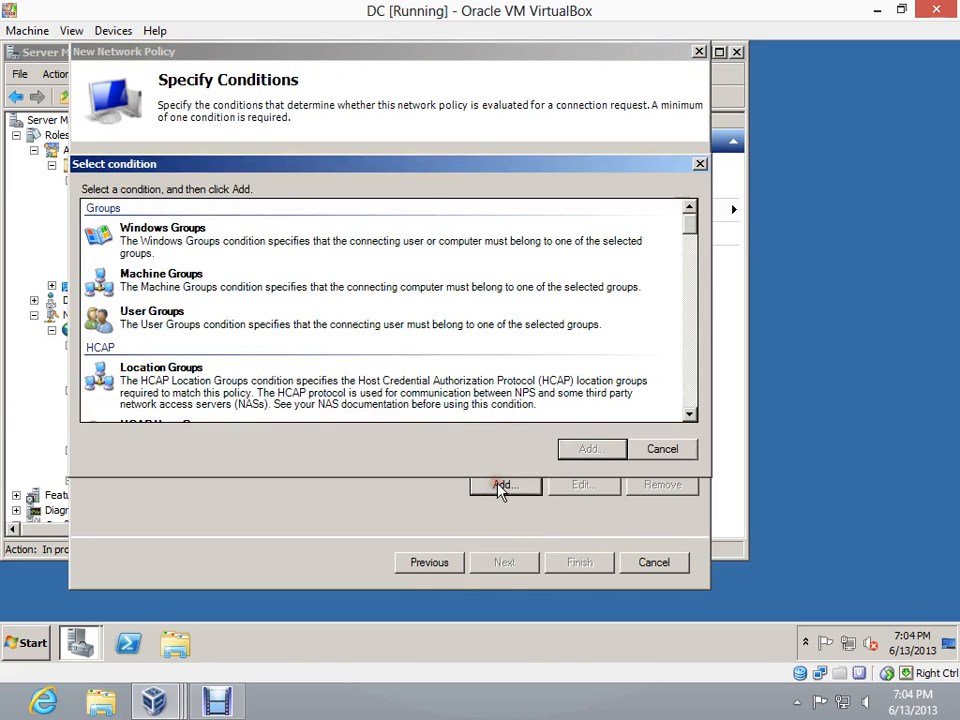
{"action": "left_click", "coordinate": [134, 326]}
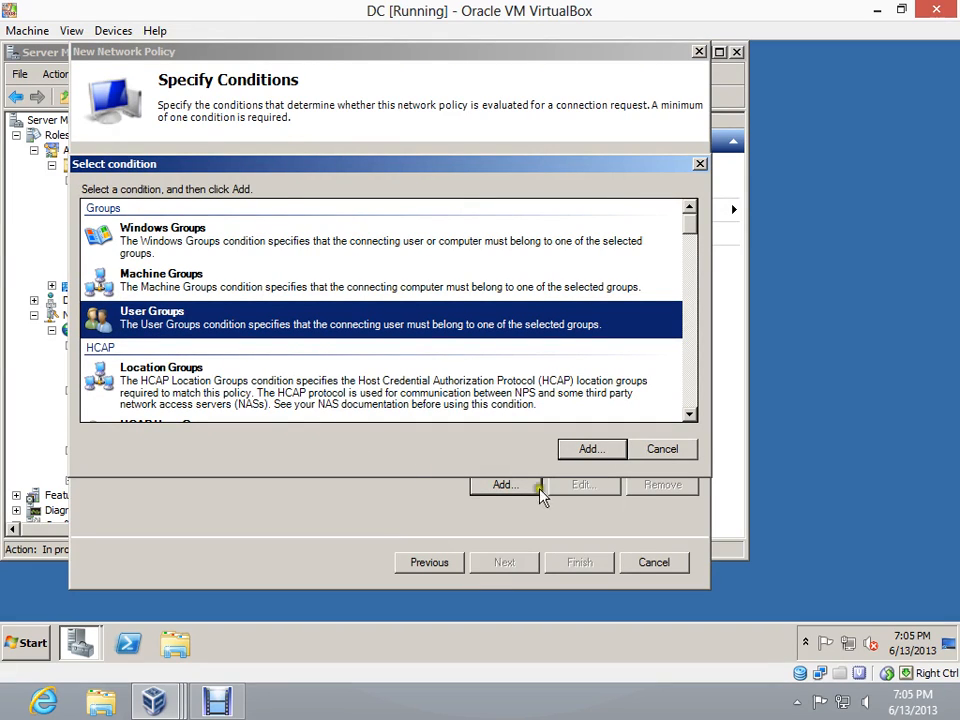
{"action": "left_click", "coordinate": [590, 452]}
{"action": "left_click", "coordinate": [592, 450]}
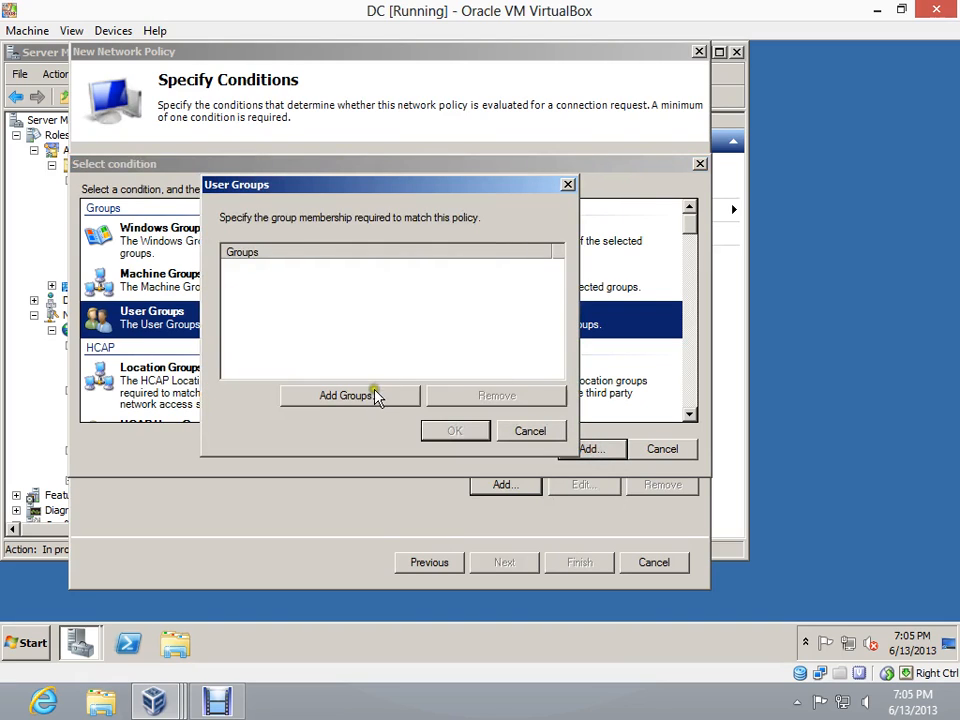
{"action": "left_click", "coordinate": [346, 396]}
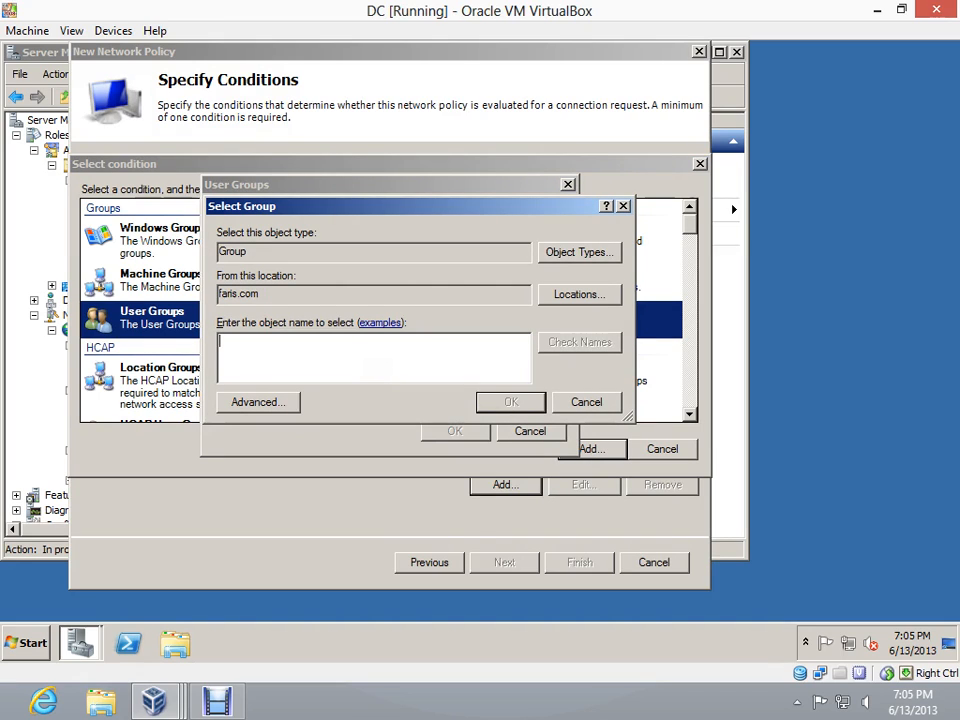
{"action": "type", "text": "VPN"}
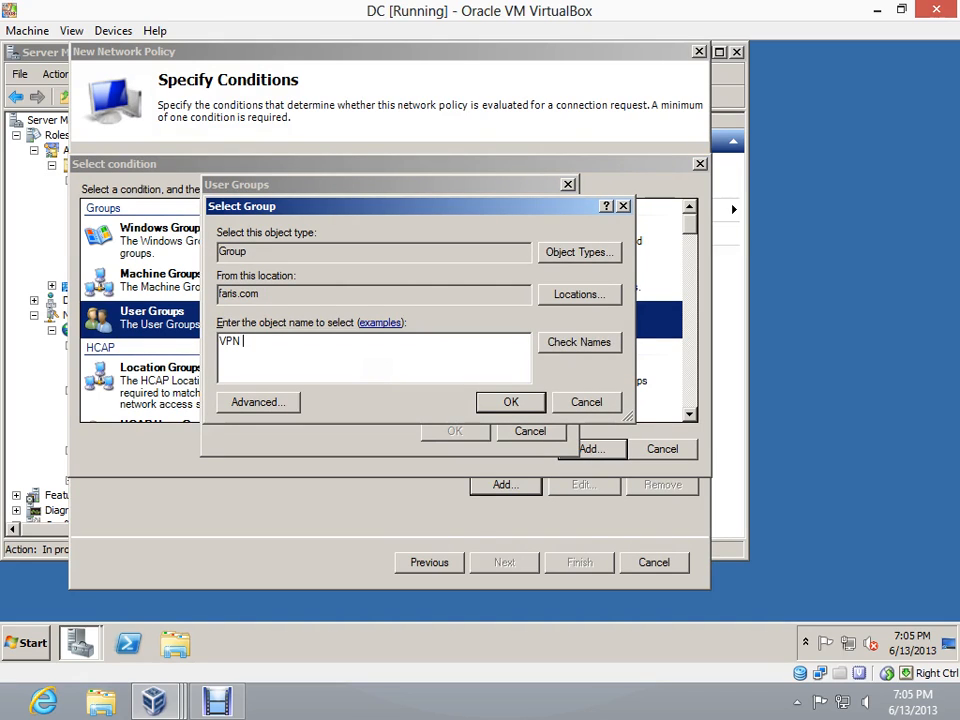
{"action": "type", "text": " Users"}
{"action": "left_click", "coordinate": [483, 408]}
{"action": "left_click", "coordinate": [484, 405]}
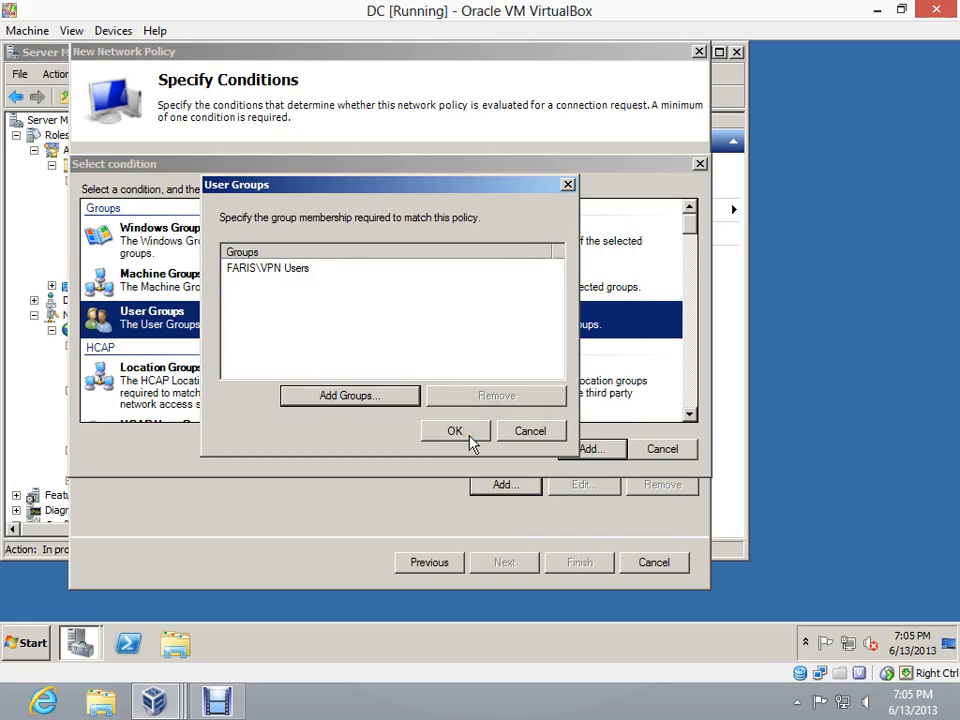
{"action": "left_click", "coordinate": [466, 434]}
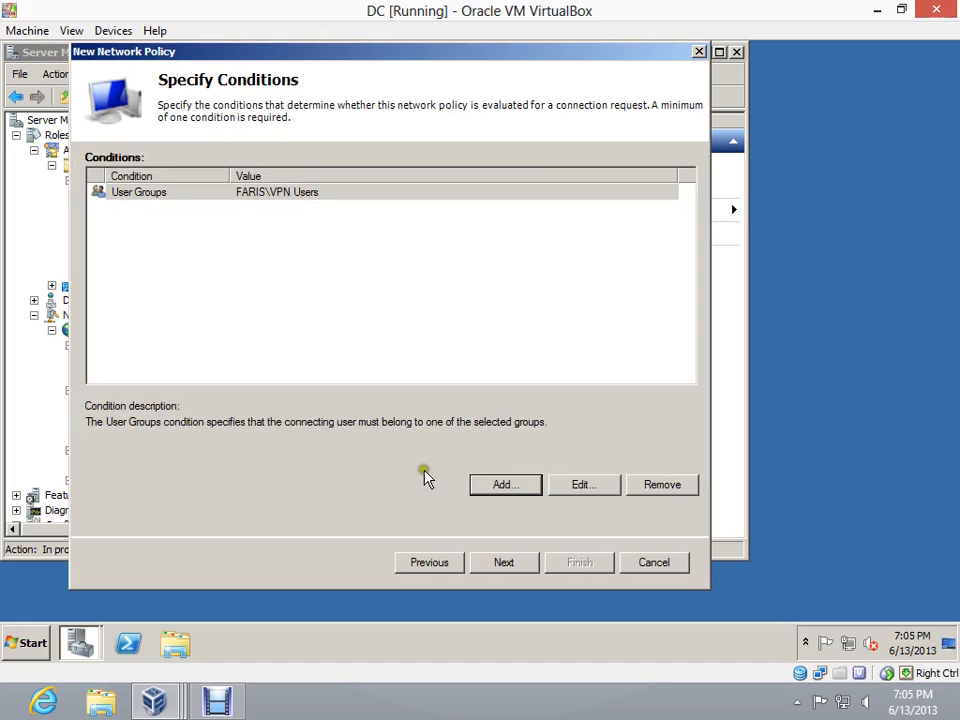
Add a NAS Port Type condition to the policy with the Virtual (VPN) tunnel type
{"action": "left_click", "coordinate": [502, 486]}
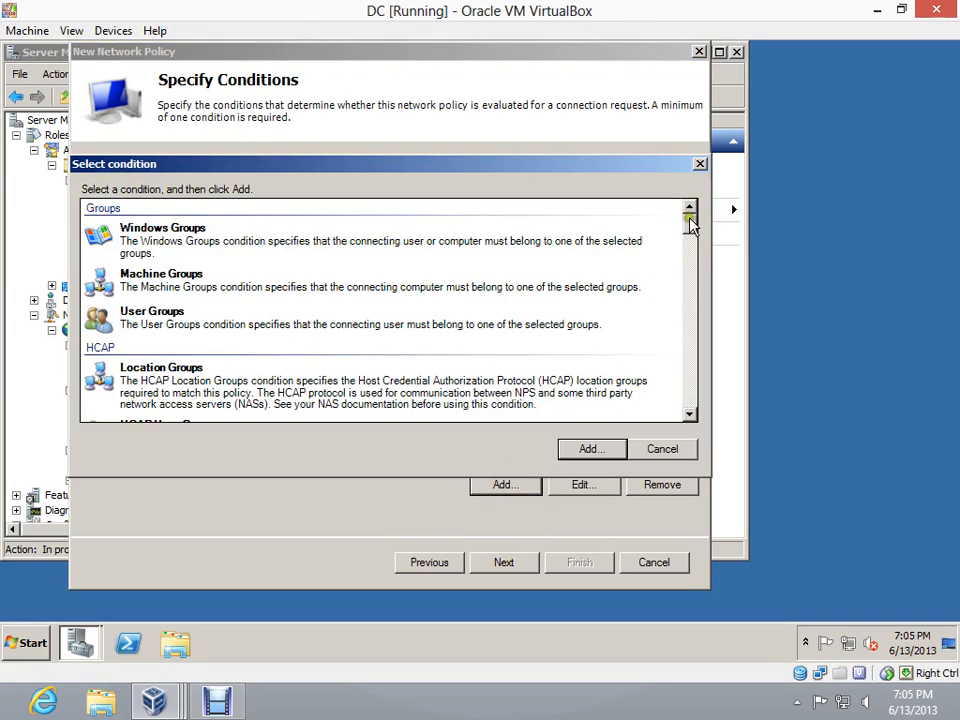
{"action": "left_click_drag", "start_coordinate": [690, 221], "coordinate": [686, 399]}
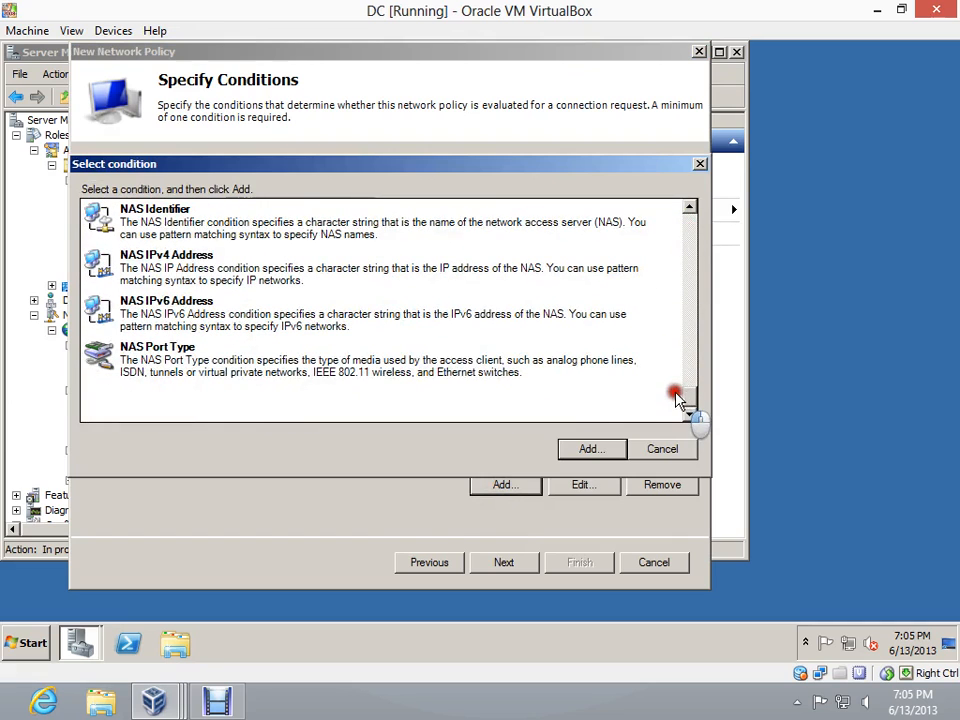
{"action": "left_click", "coordinate": [205, 370]}
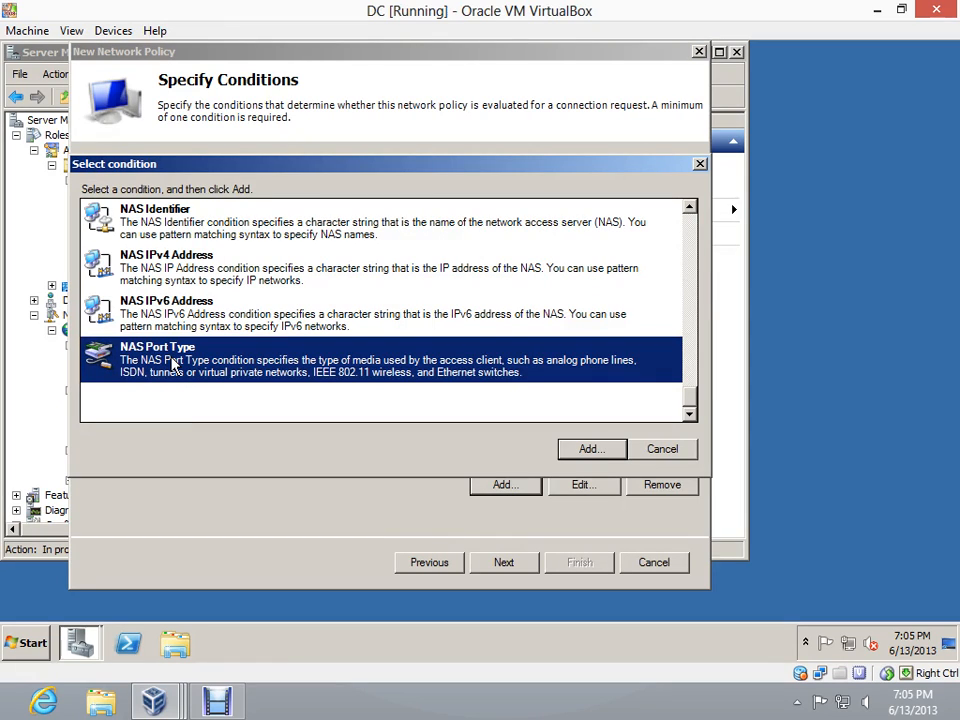
{"action": "left_click", "coordinate": [172, 366]}
{"action": "left_click", "coordinate": [573, 451]}
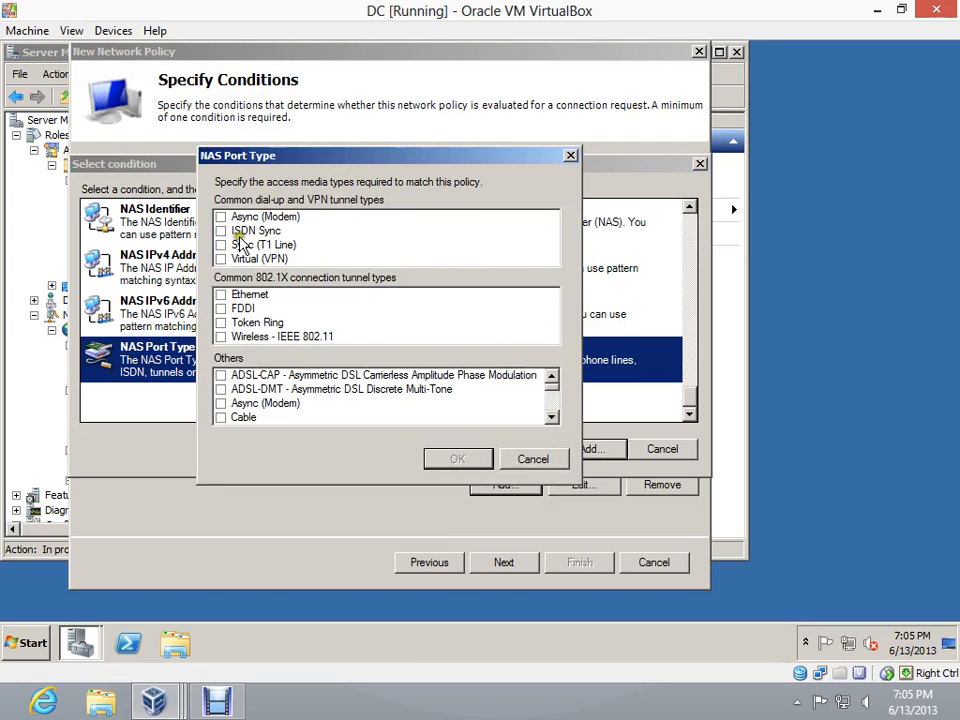
{"action": "left_click", "coordinate": [222, 258]}
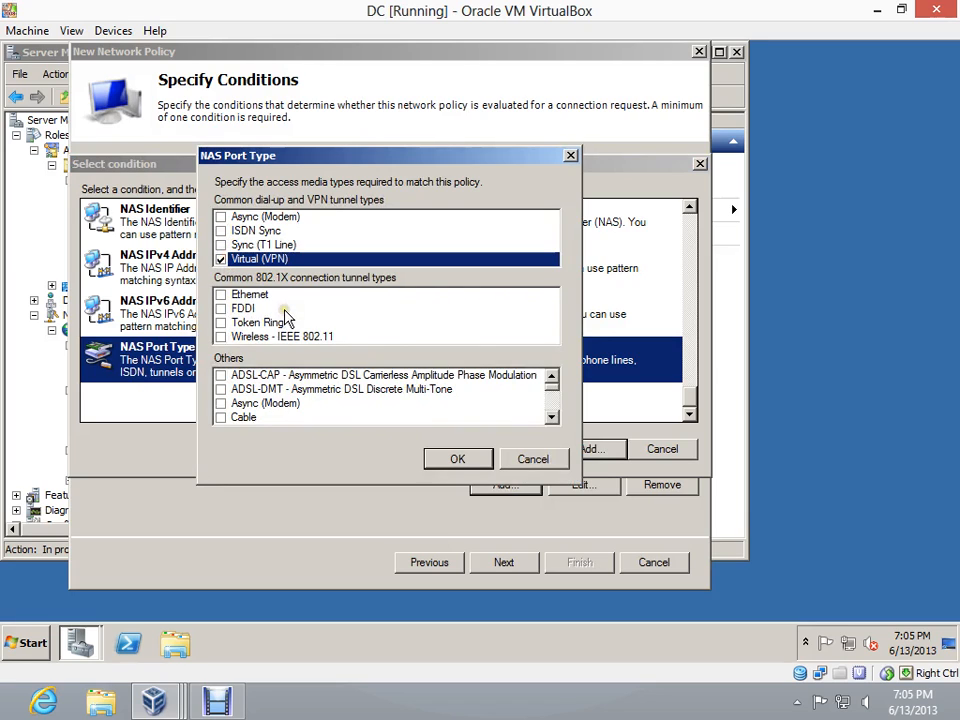
{"action": "mouse_move", "coordinate": [550, 385]}
{"action": "left_mouse_down"}
{"action": "mouse_move", "coordinate": [558, 413]}
{"action": "mouse_move", "coordinate": [557, 398]}
{"action": "left_mouse_up"}
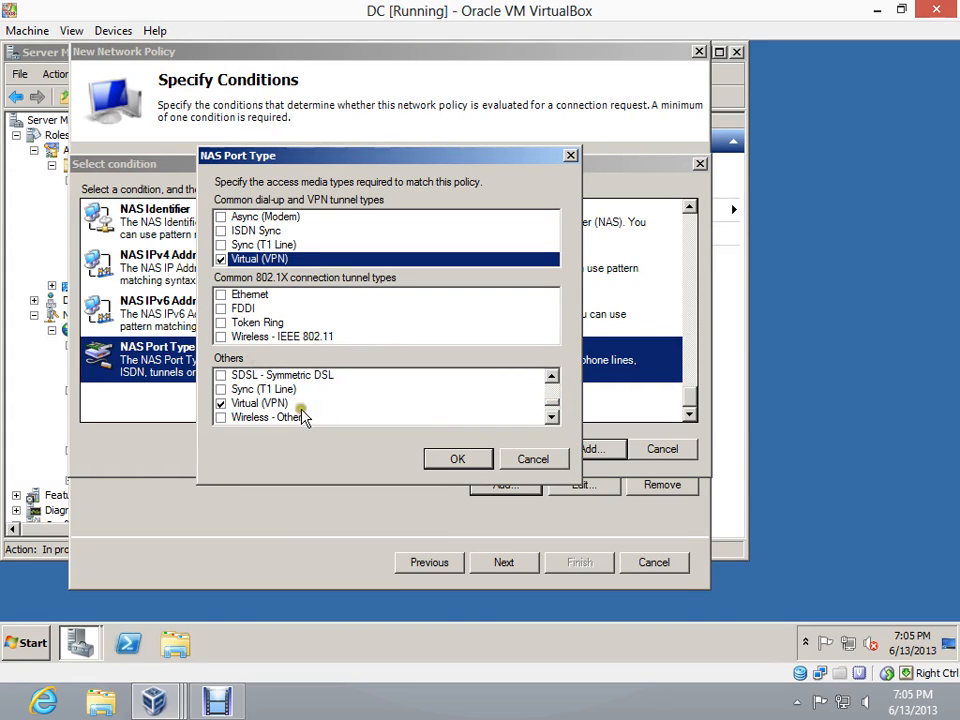
{"action": "left_click", "coordinate": [464, 466]}
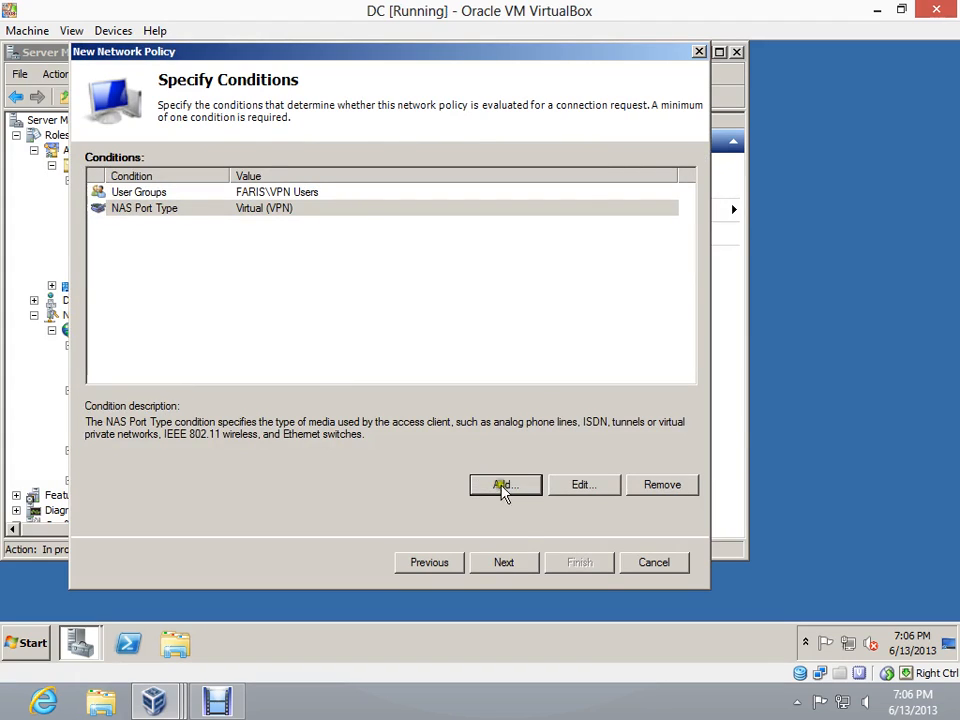